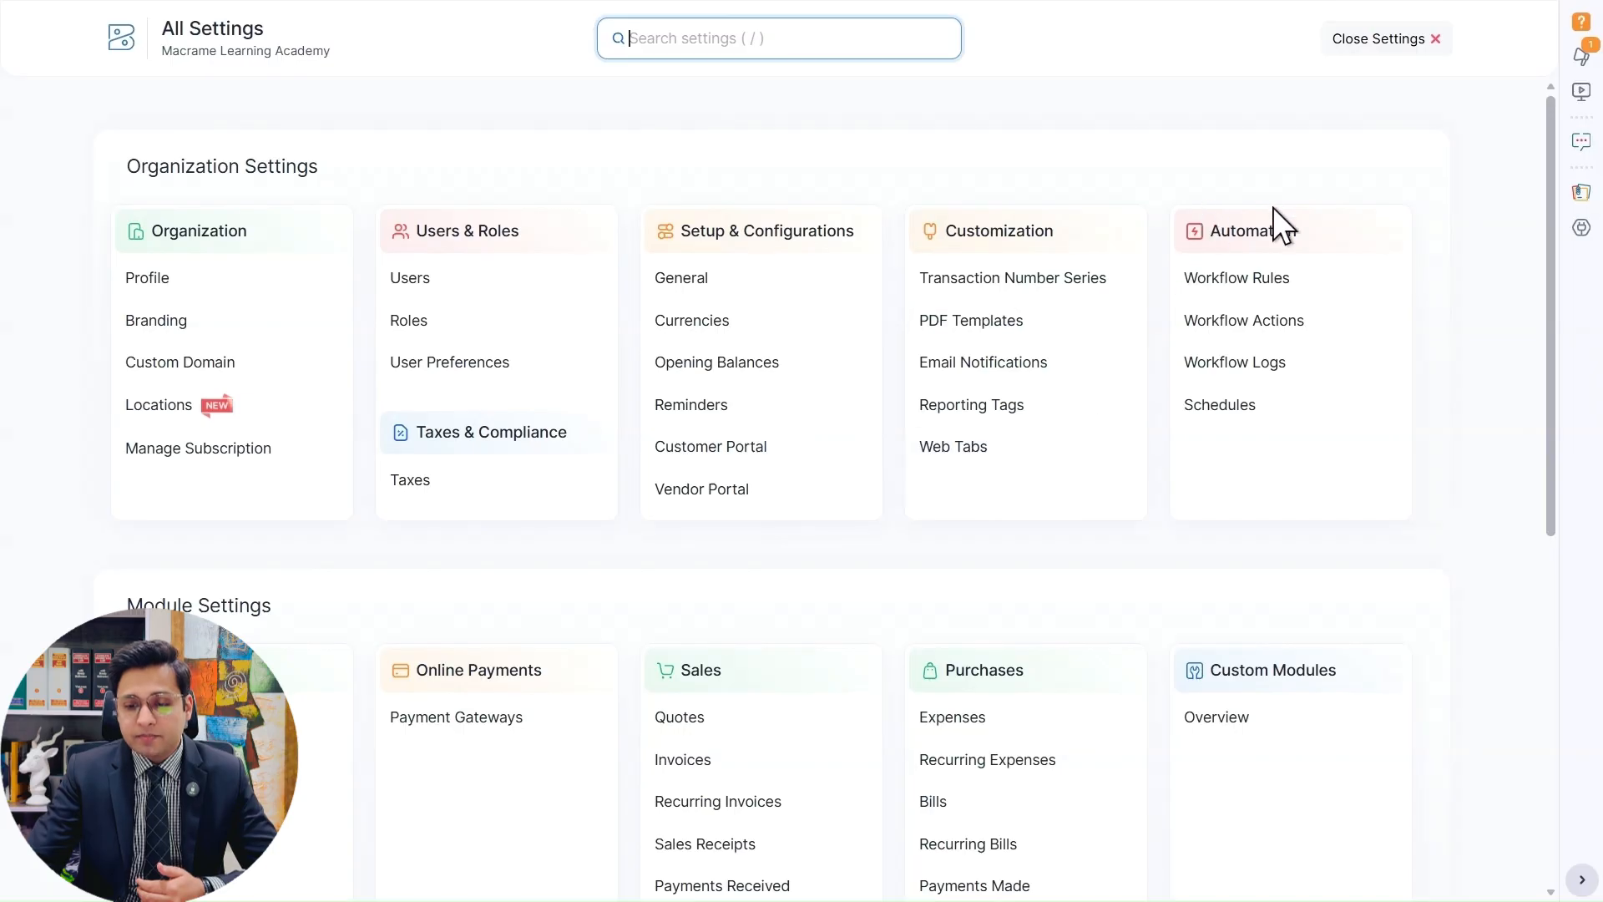
# Look through the setting categories on the All Settings page, from the organization settings down to the extension and developer data.
pyautogui.scroll(-1, 1490, 424)
pyautogui.scroll(-3, 1485, 409)
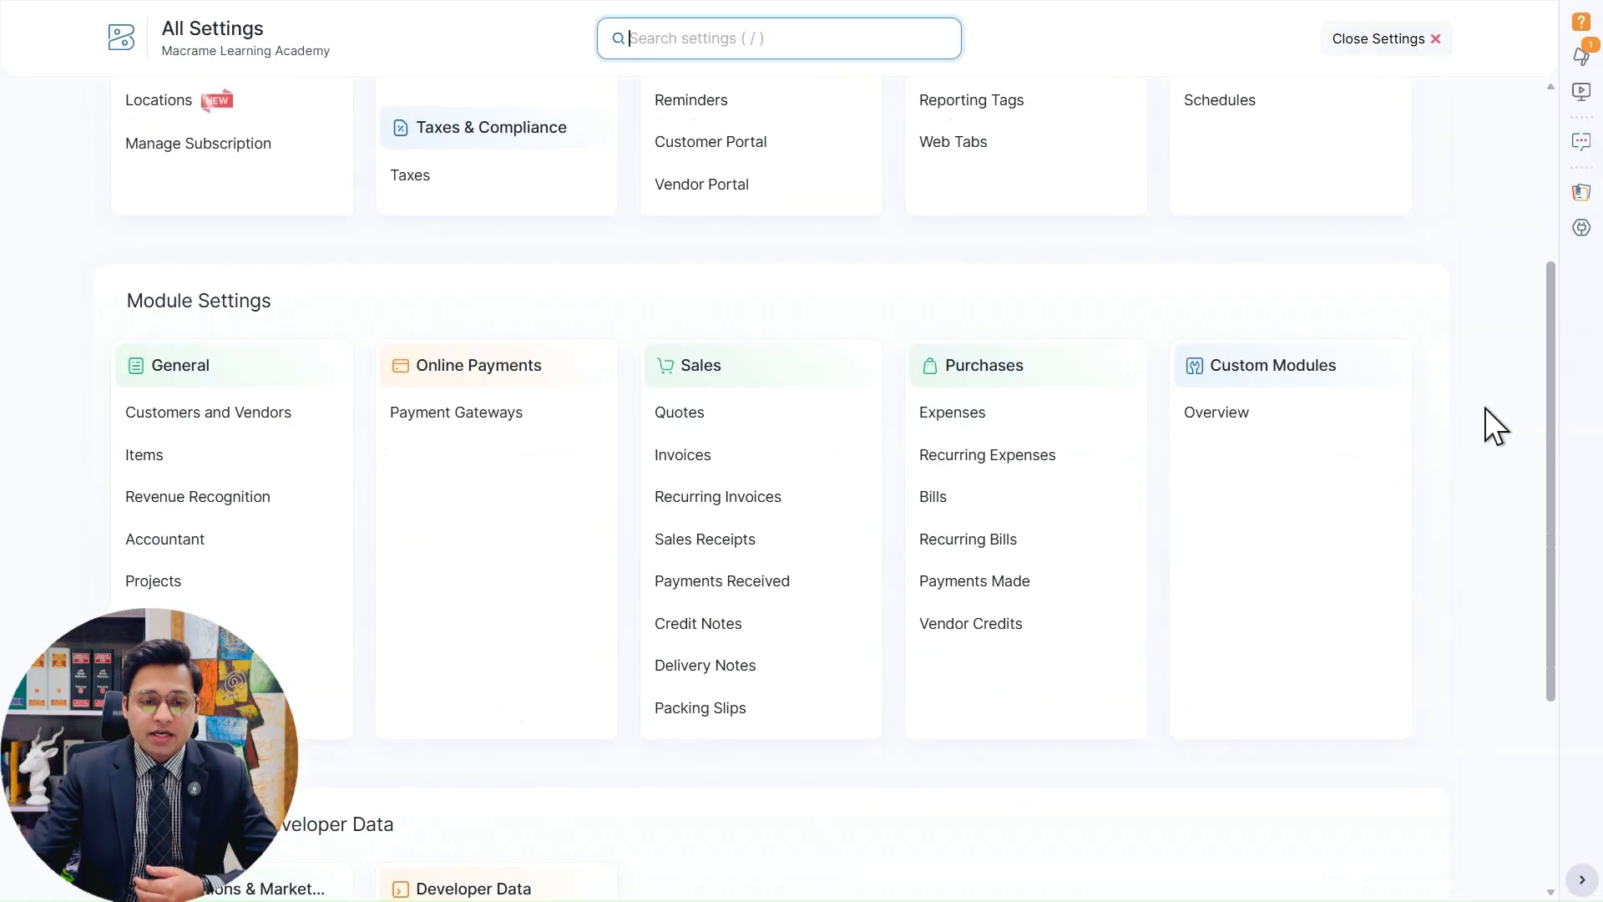
pyautogui.click(719, 289)
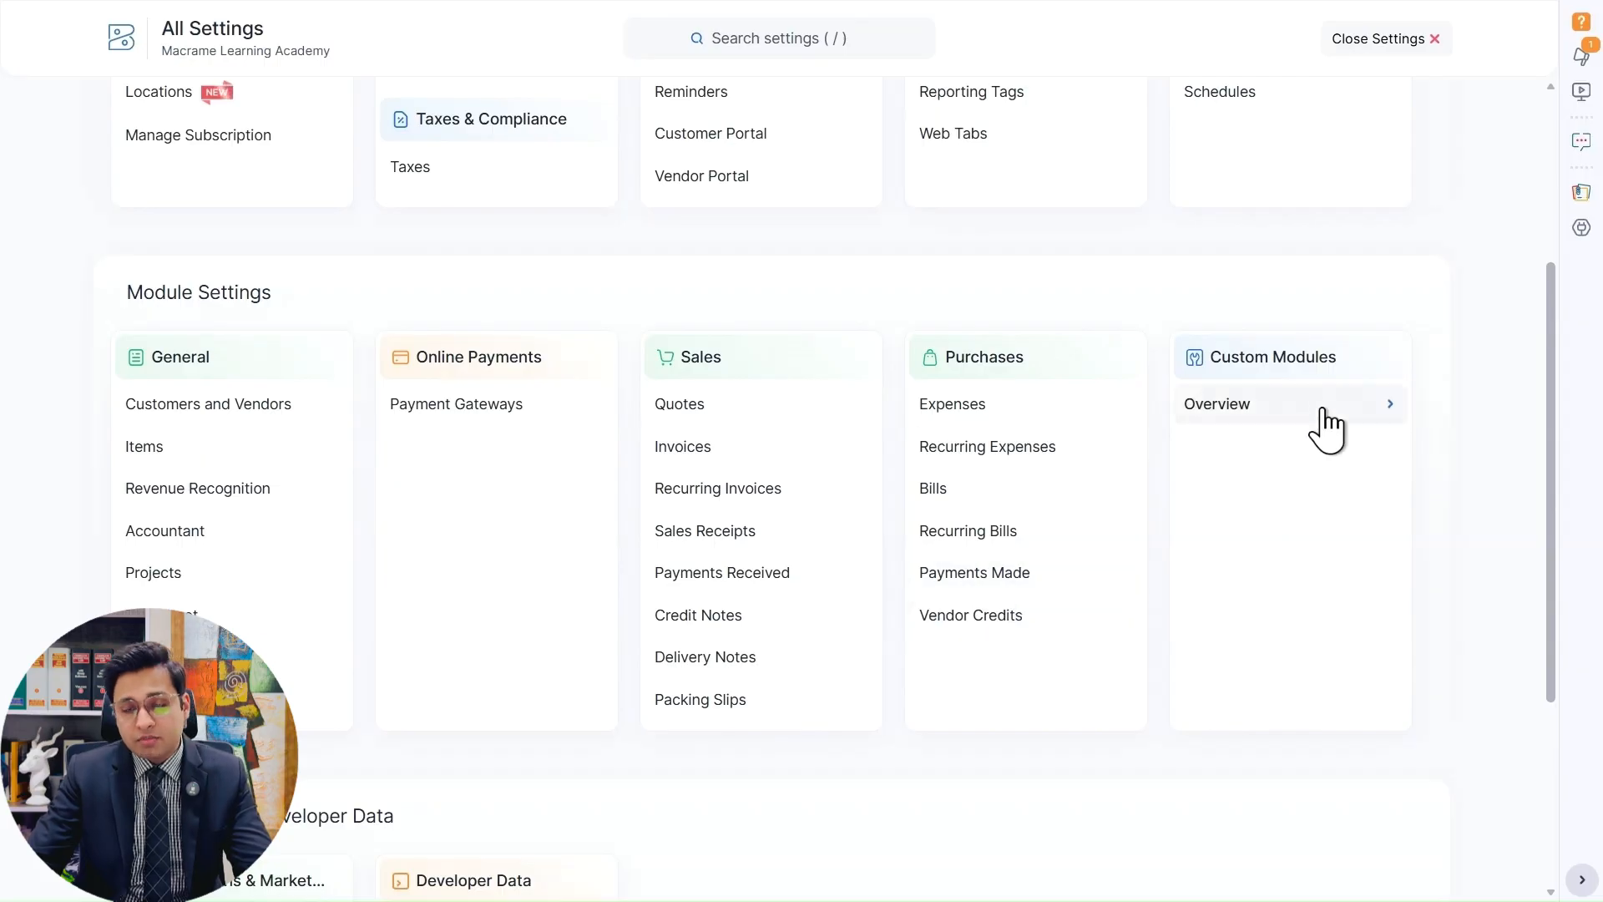
pyautogui.scroll(-1, 1483, 381)
pyautogui.scroll(-3, 1483, 381)
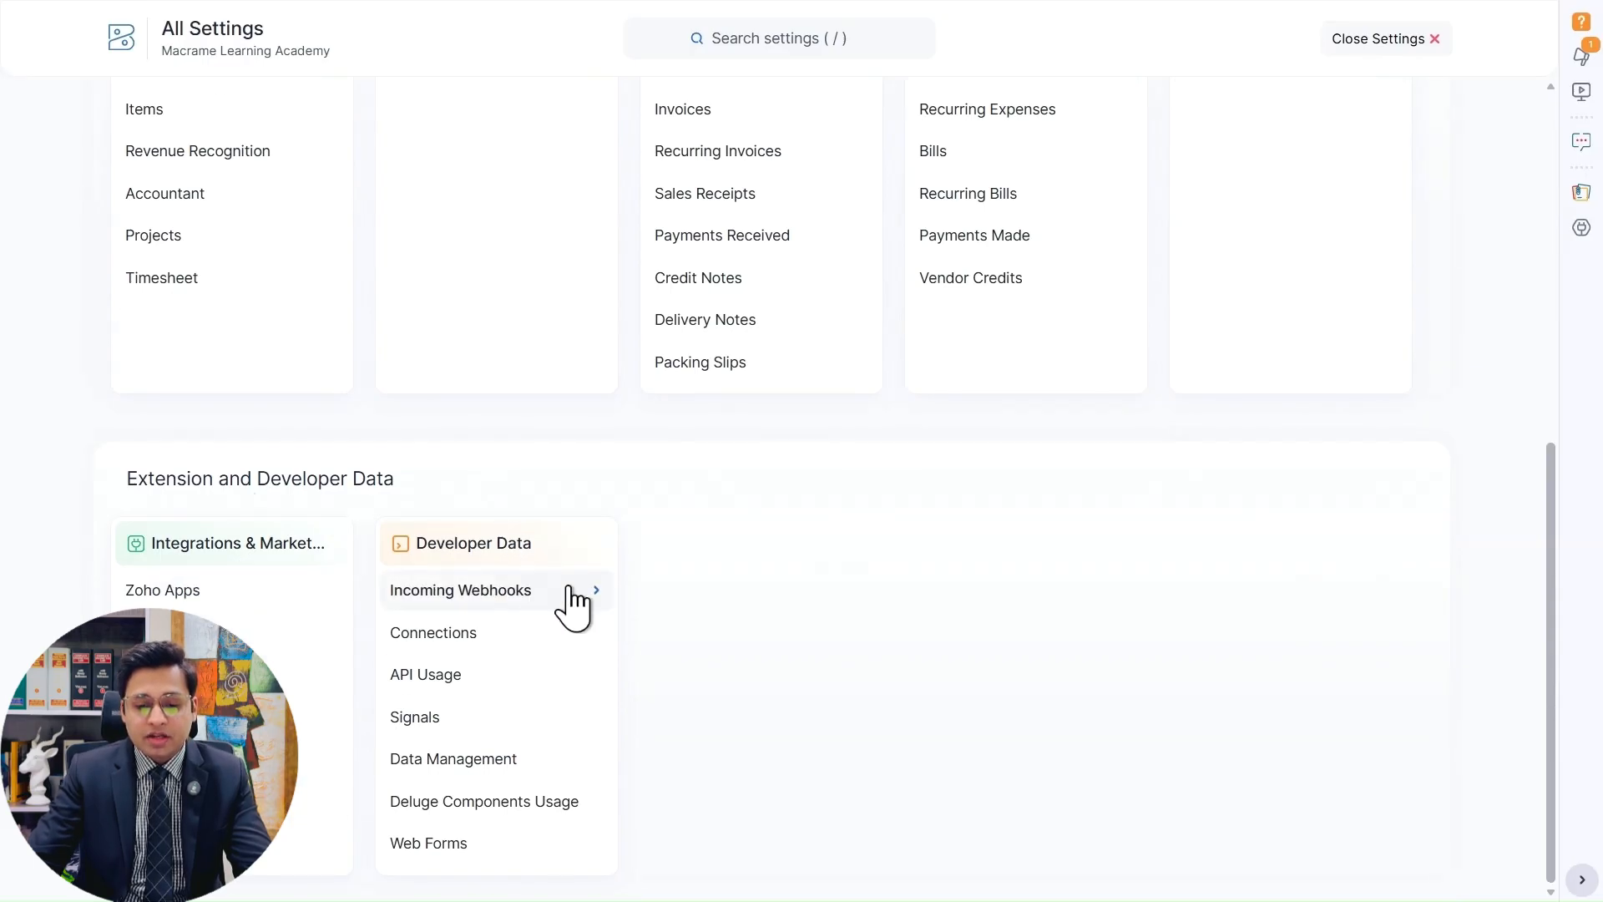
pyautogui.scroll(8, 952, 652)
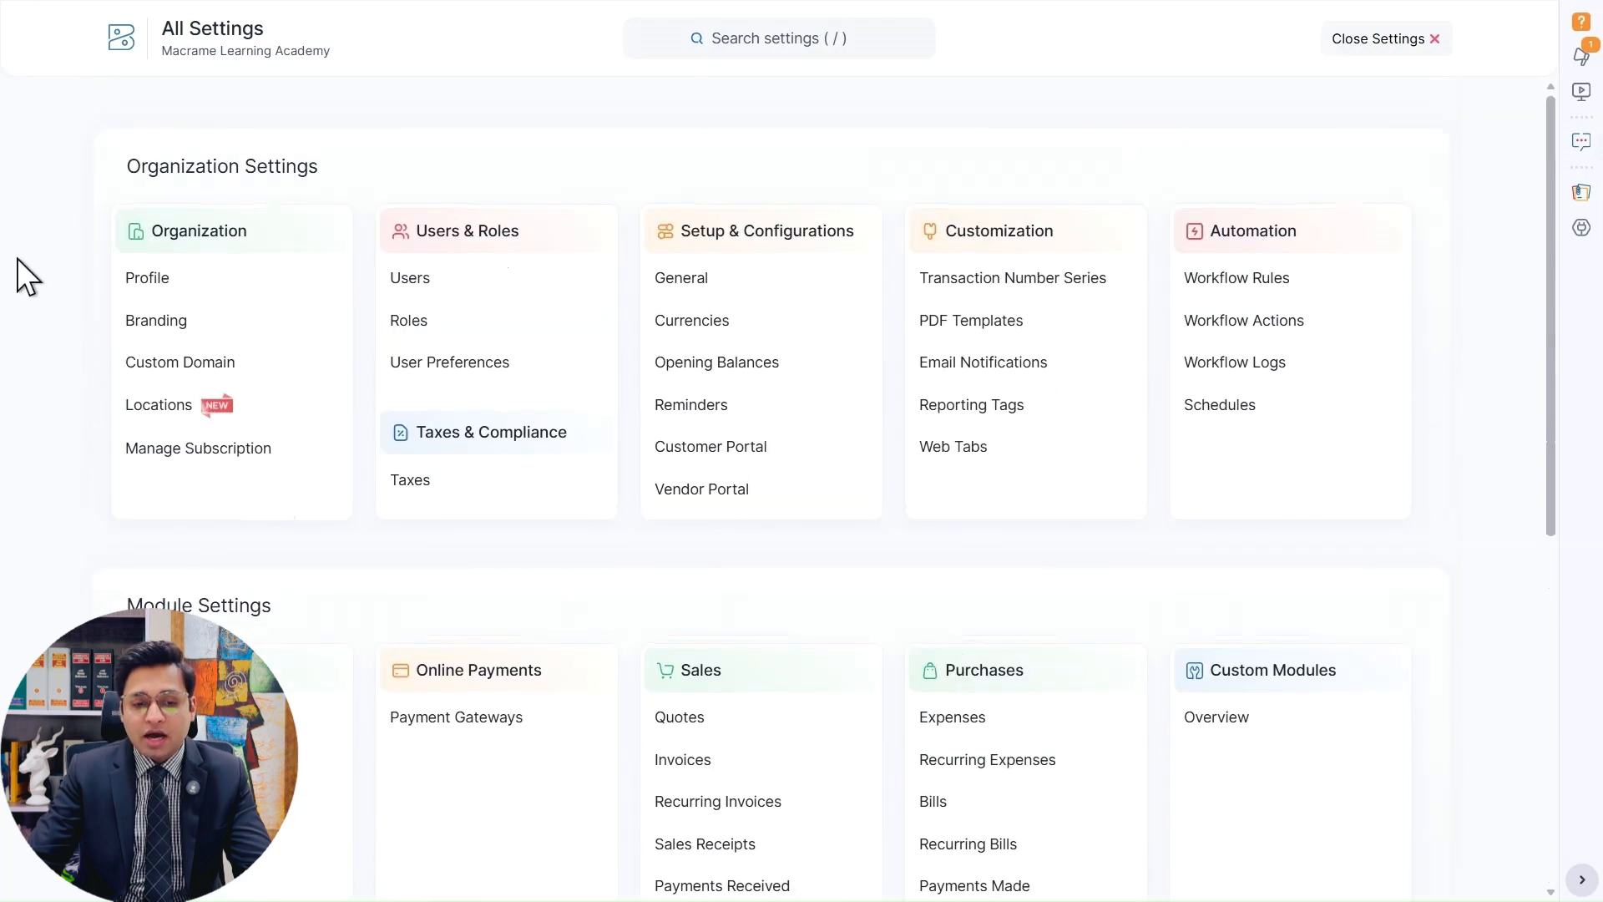
# Open the organization's Profile settings and look through its sections down to the fiscal year and report basis.
pyautogui.click(262, 275)
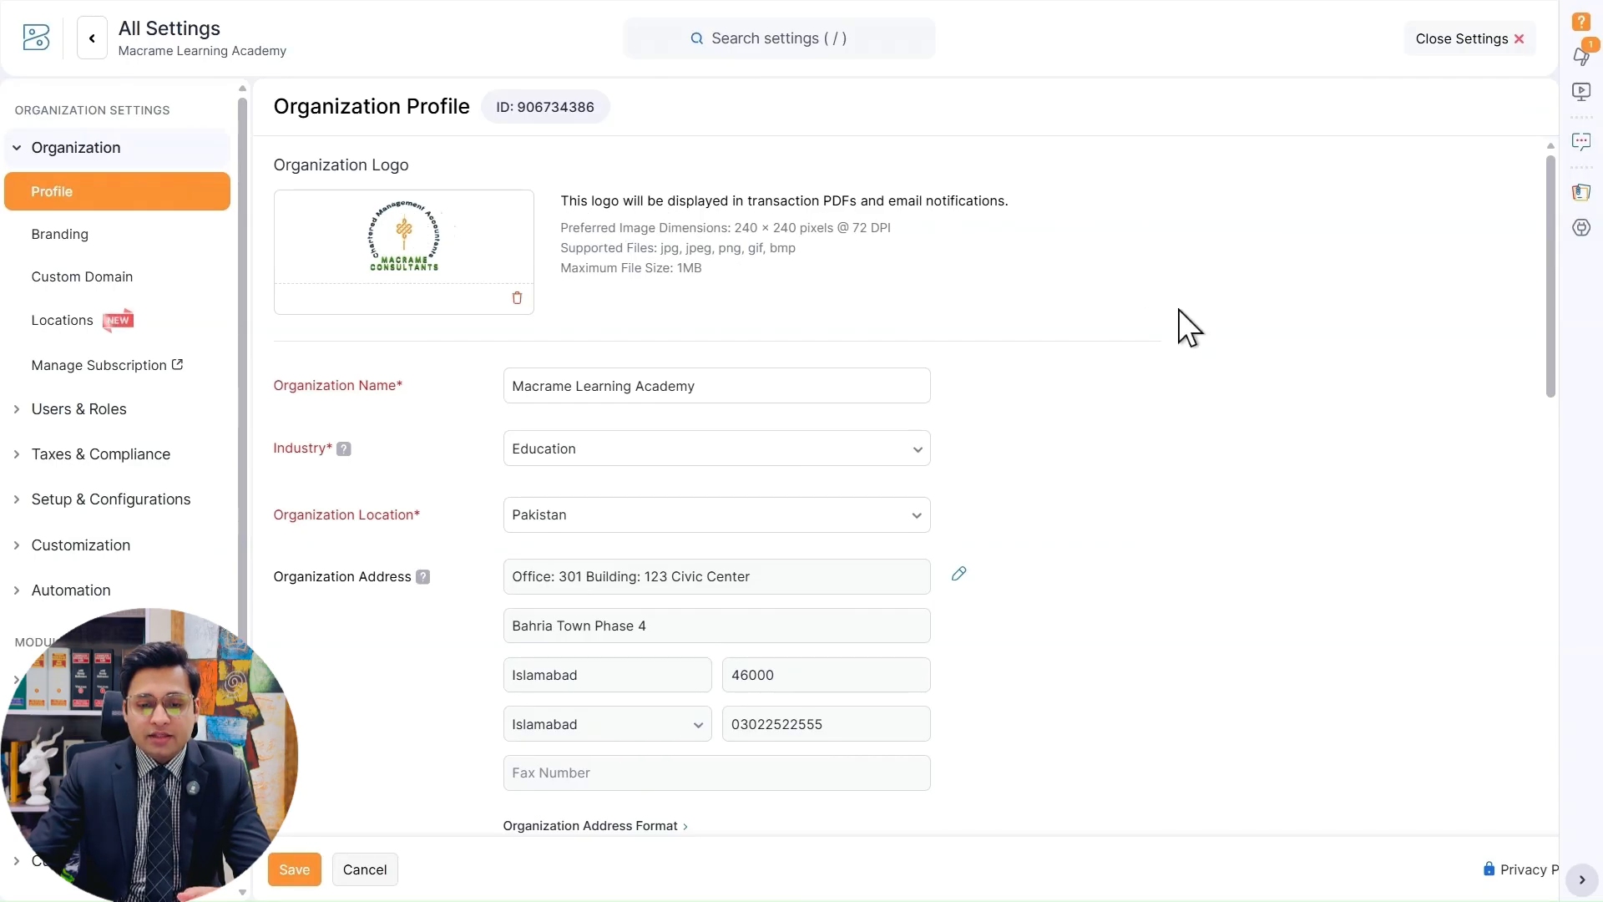
pyautogui.scroll(-3, 1180, 322)
pyautogui.scroll(-5, 1179, 323)
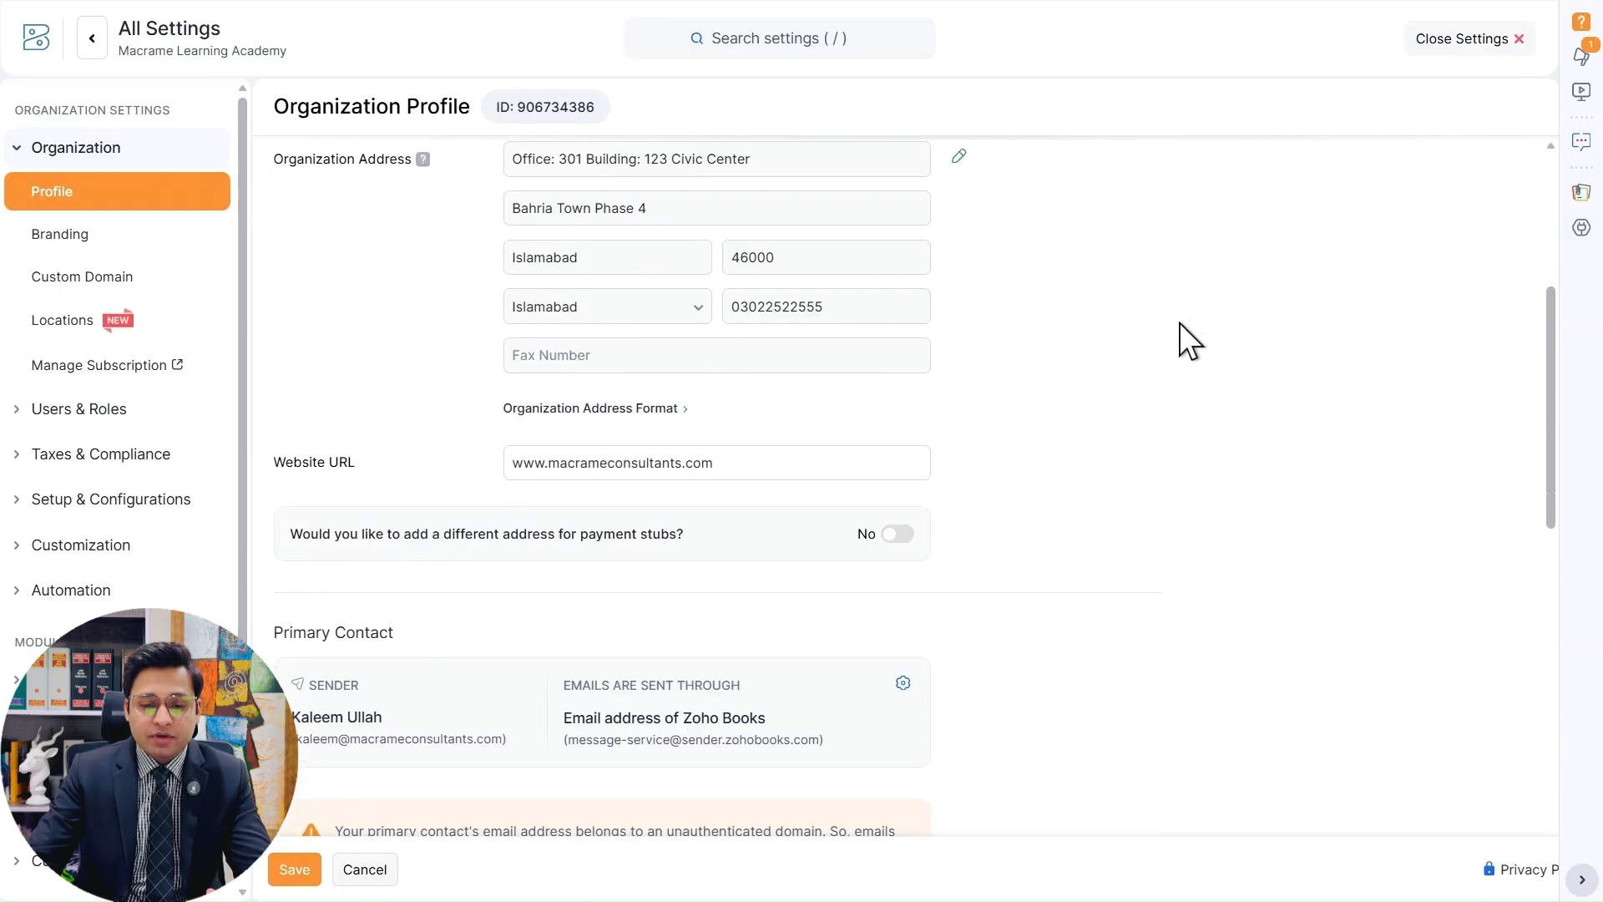
pyautogui.scroll(-2, 1179, 323)
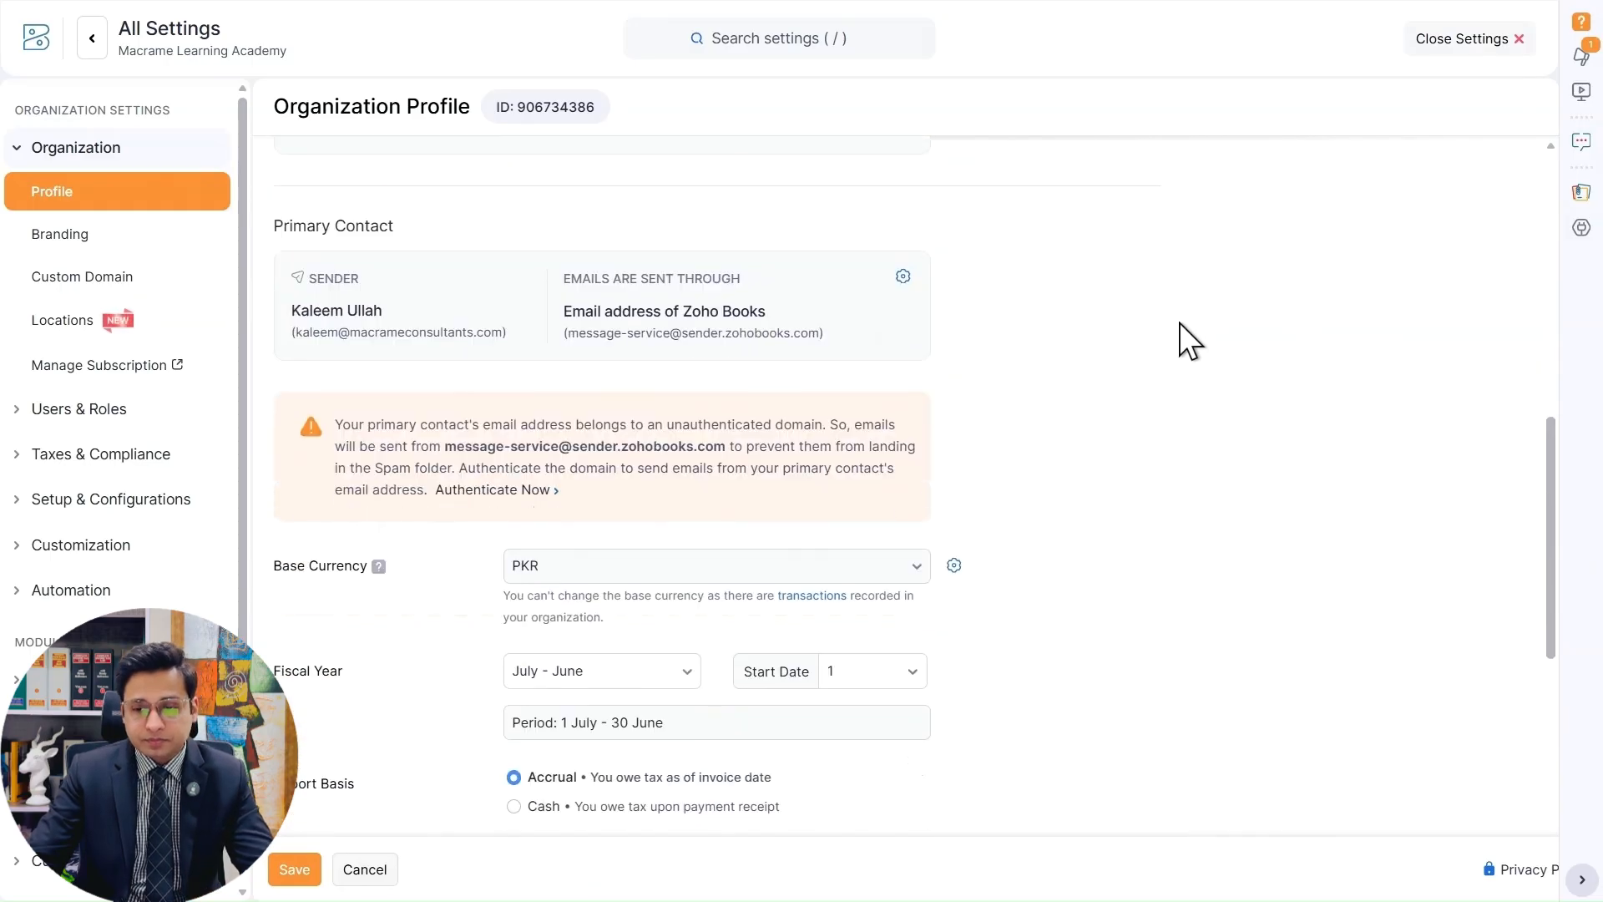
pyautogui.scroll(10, 963, 286)
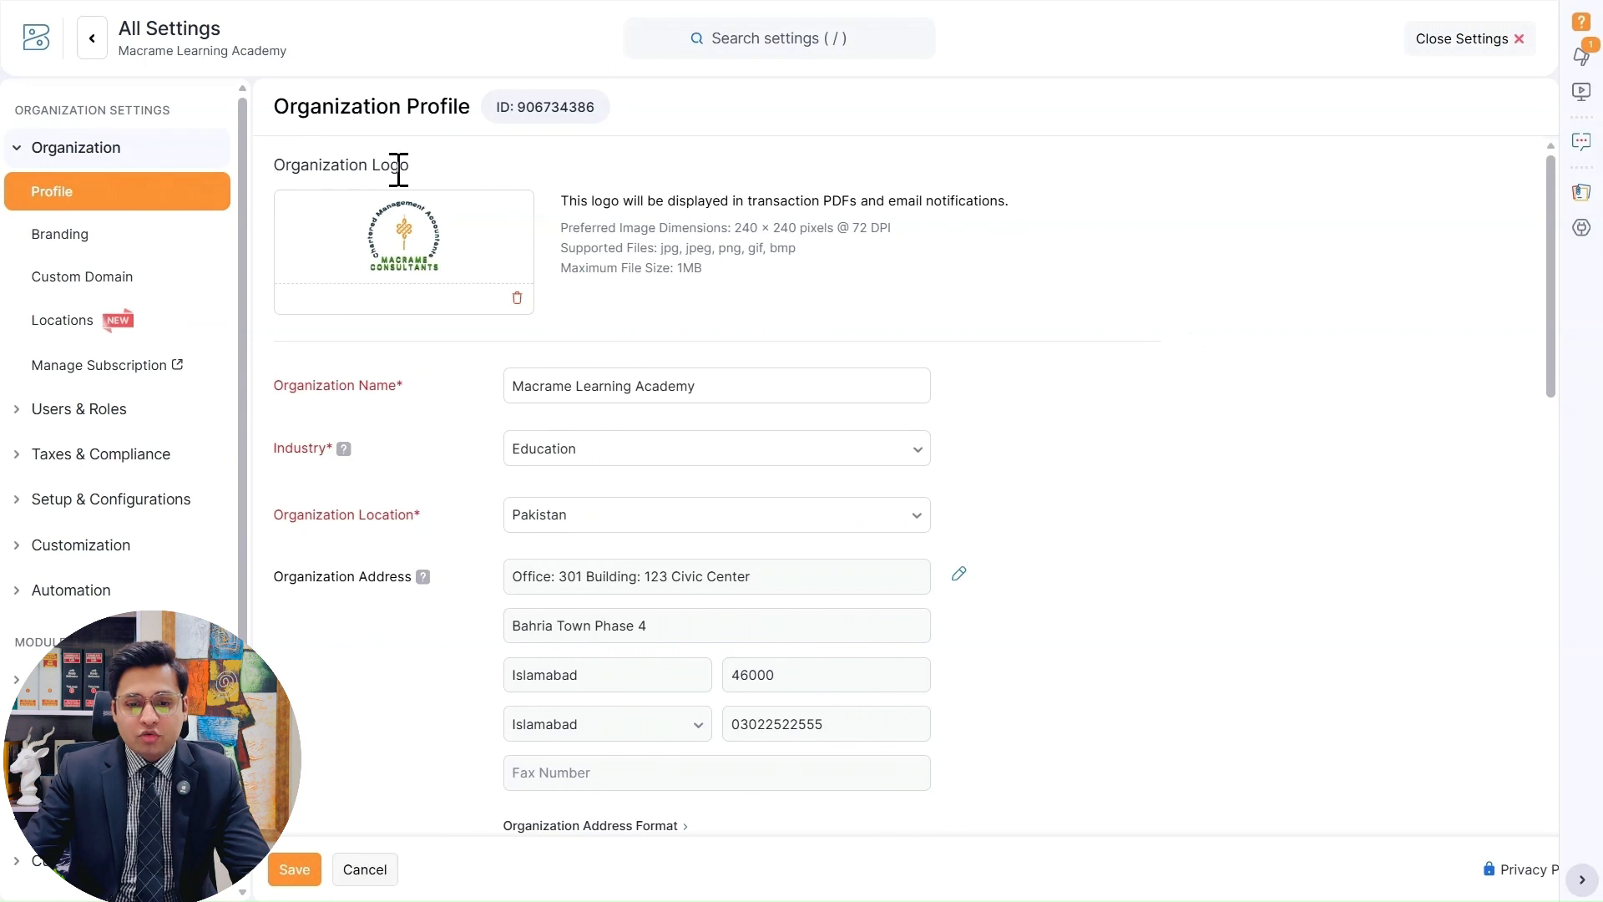
# Highlight the organization logo's usage note, preferred image dimensions and supported file types one after another to read them.
pyautogui.moveTo(552, 204); pyautogui.dragTo(1029, 203)
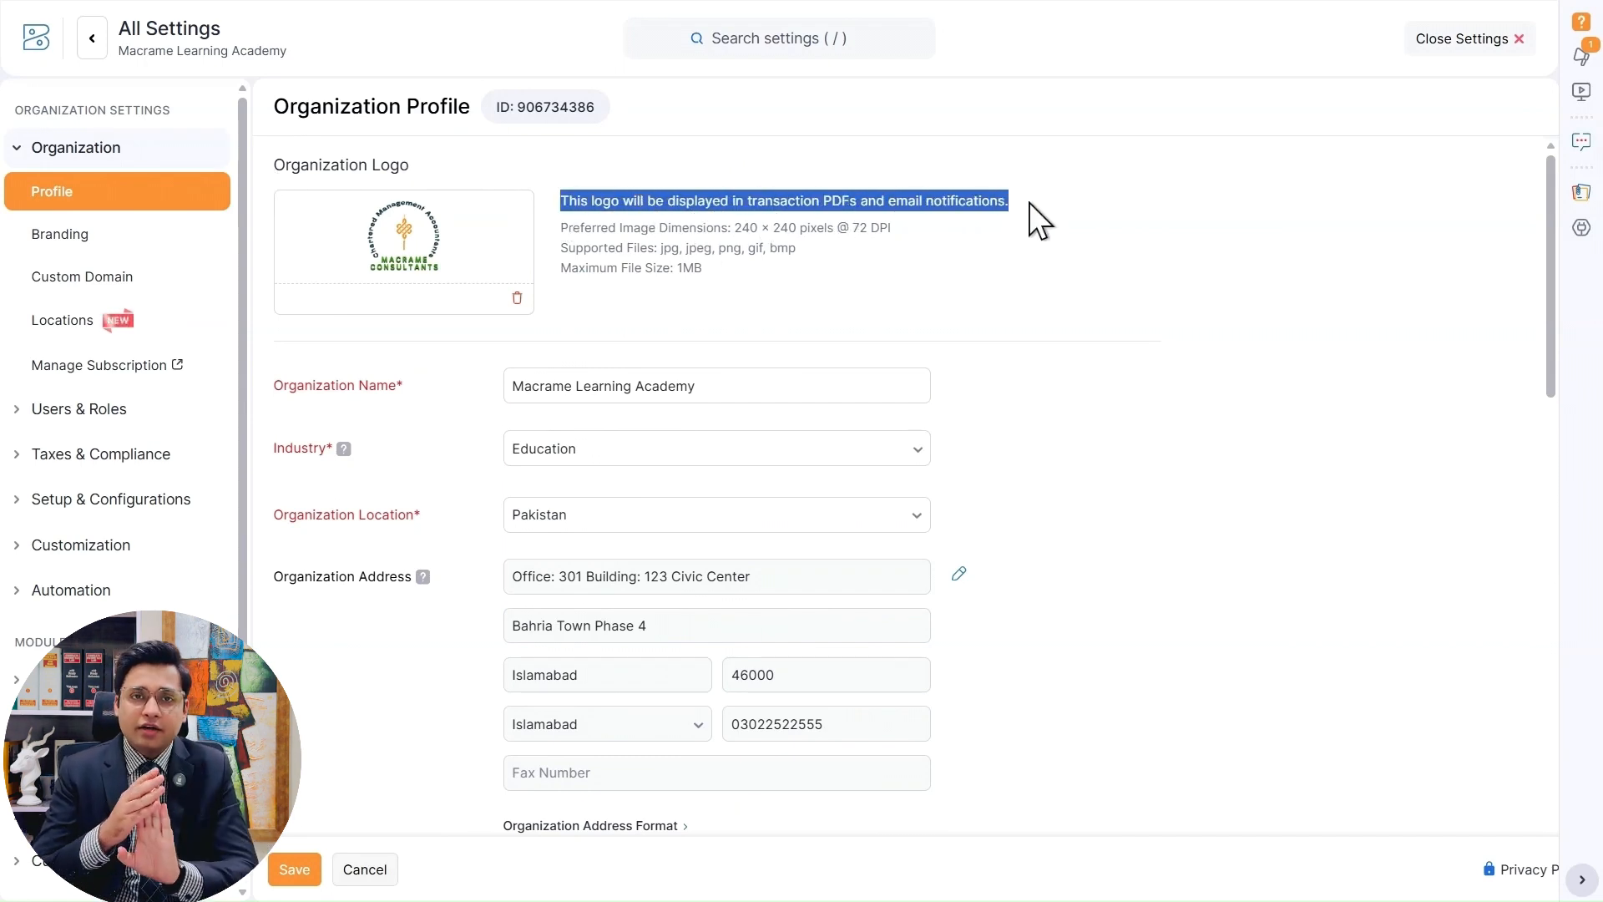
pyautogui.click(1161, 212)
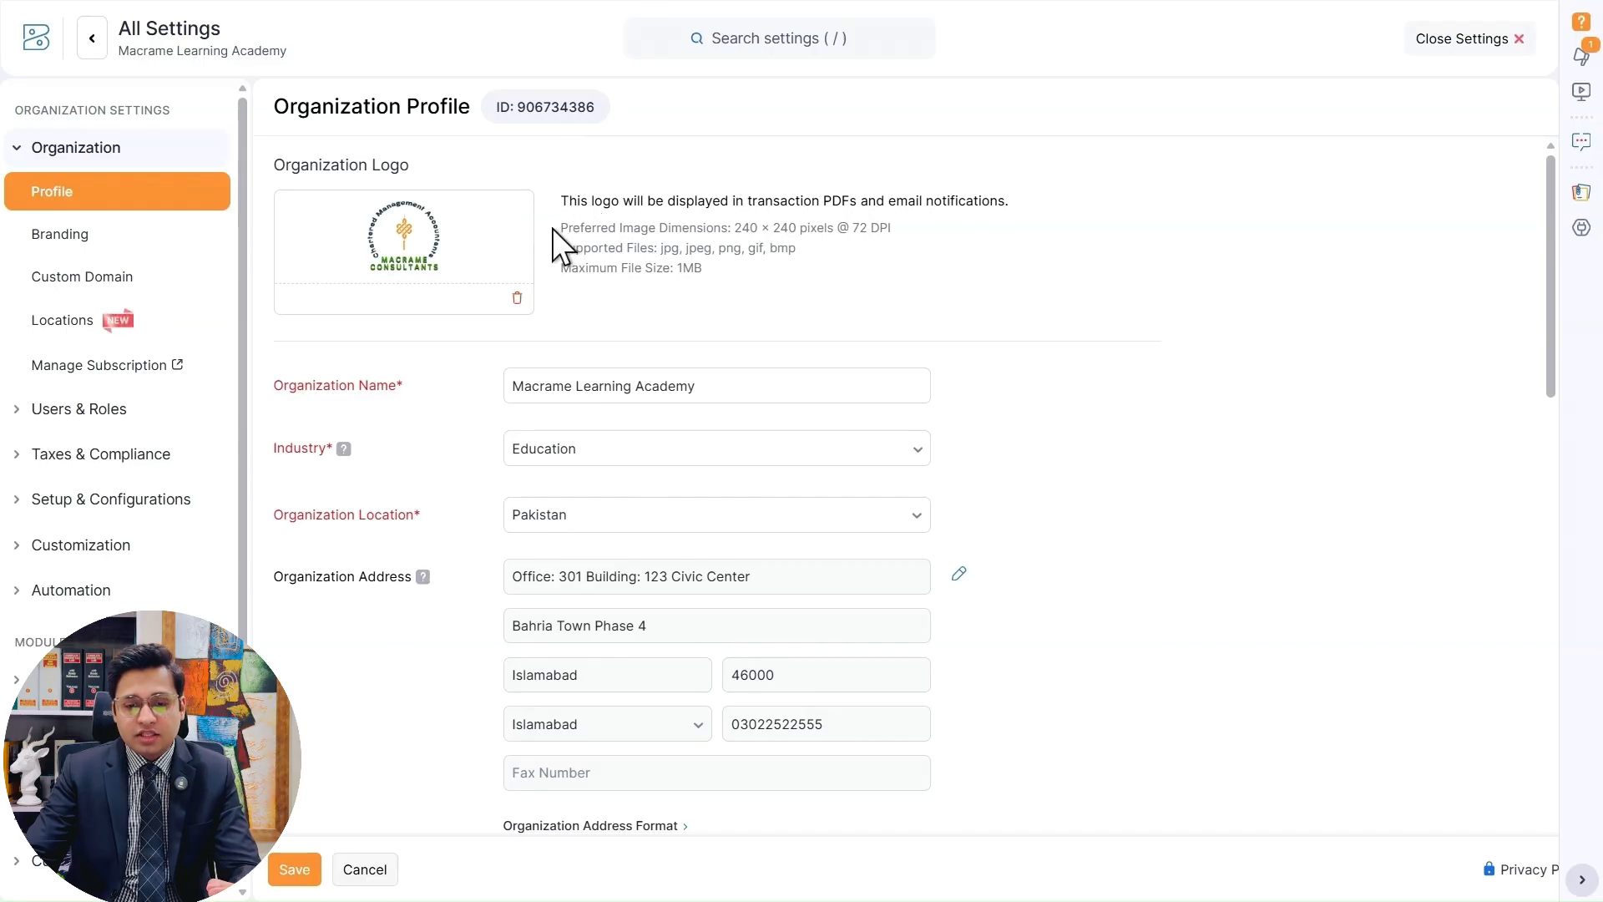
pyautogui.moveTo(554, 228); pyautogui.dragTo(901, 227)
pyautogui.click(1054, 252)
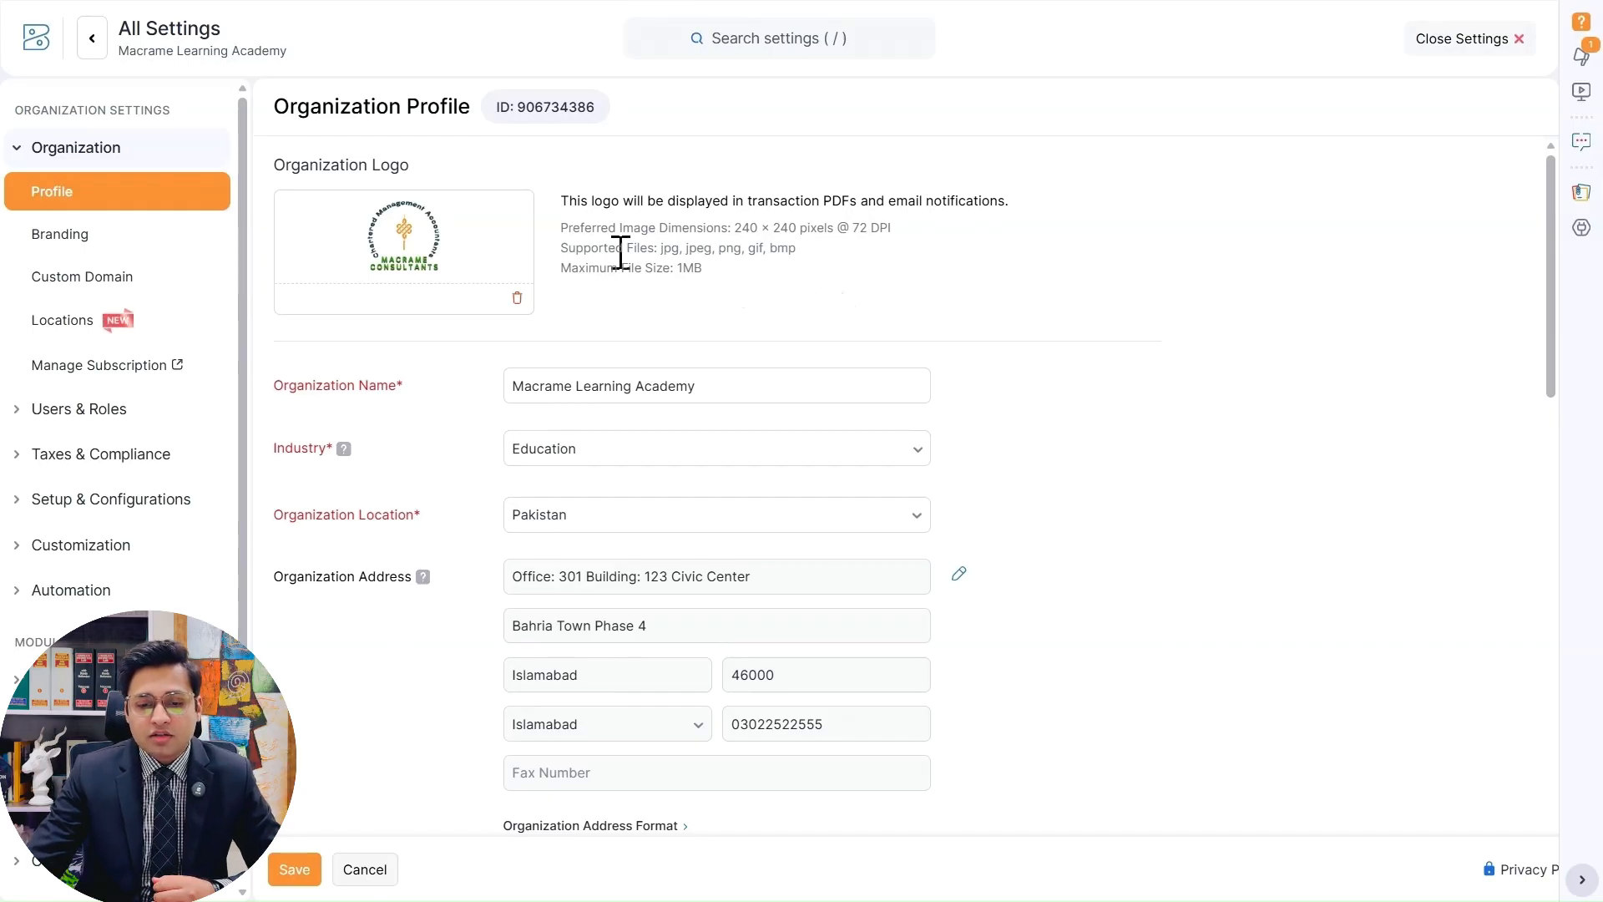
pyautogui.moveTo(560, 249); pyautogui.dragTo(796, 254)
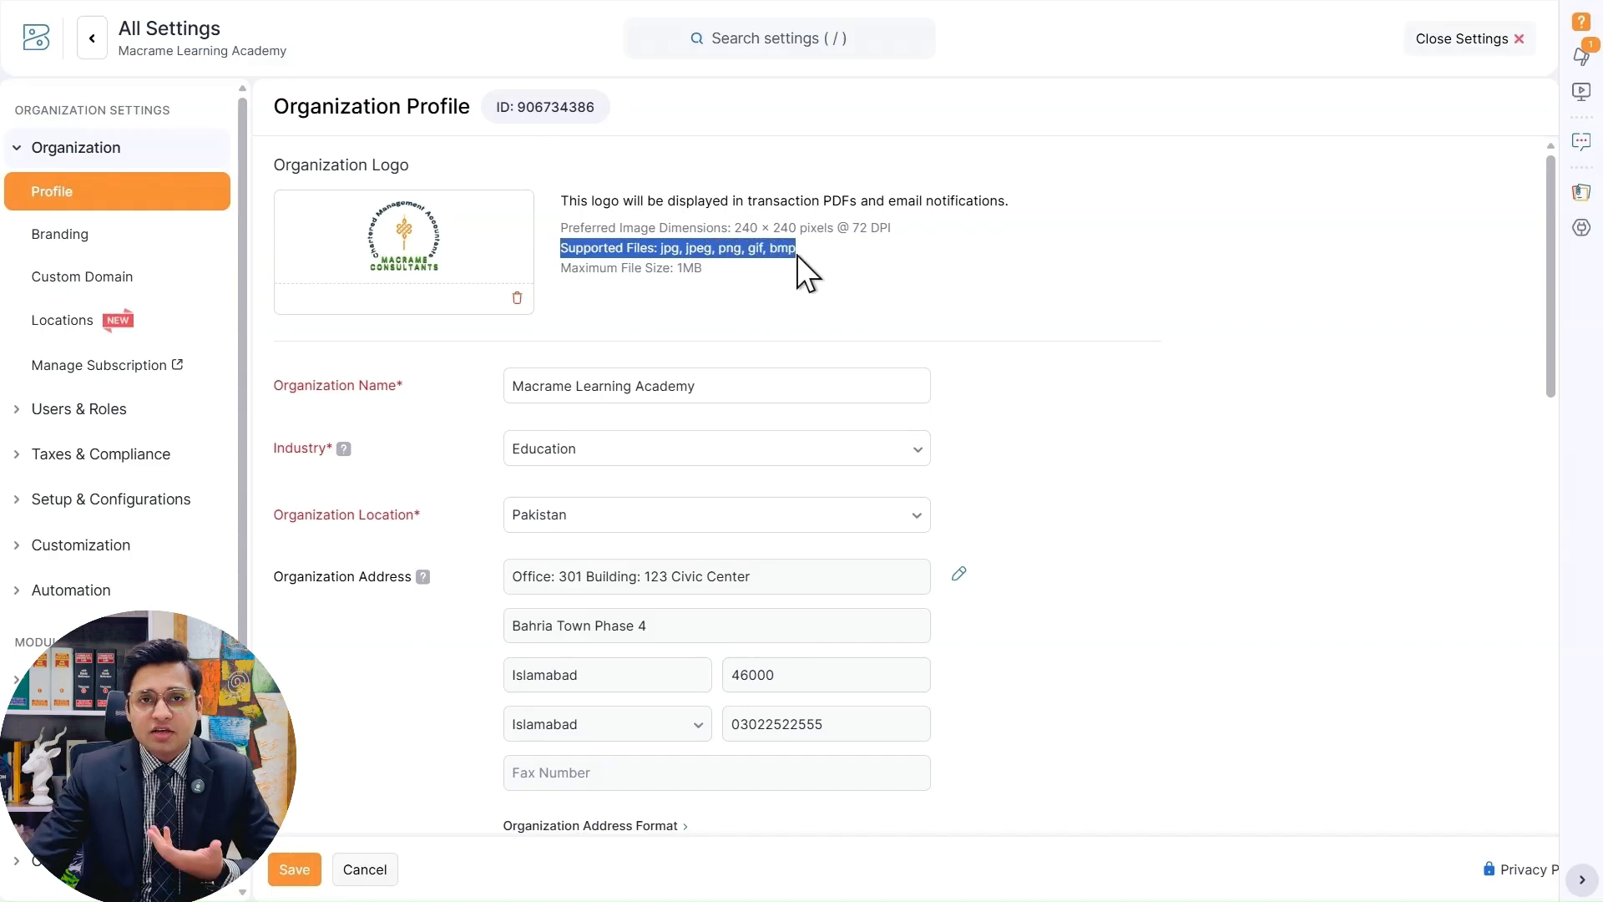
pyautogui.click(968, 263)
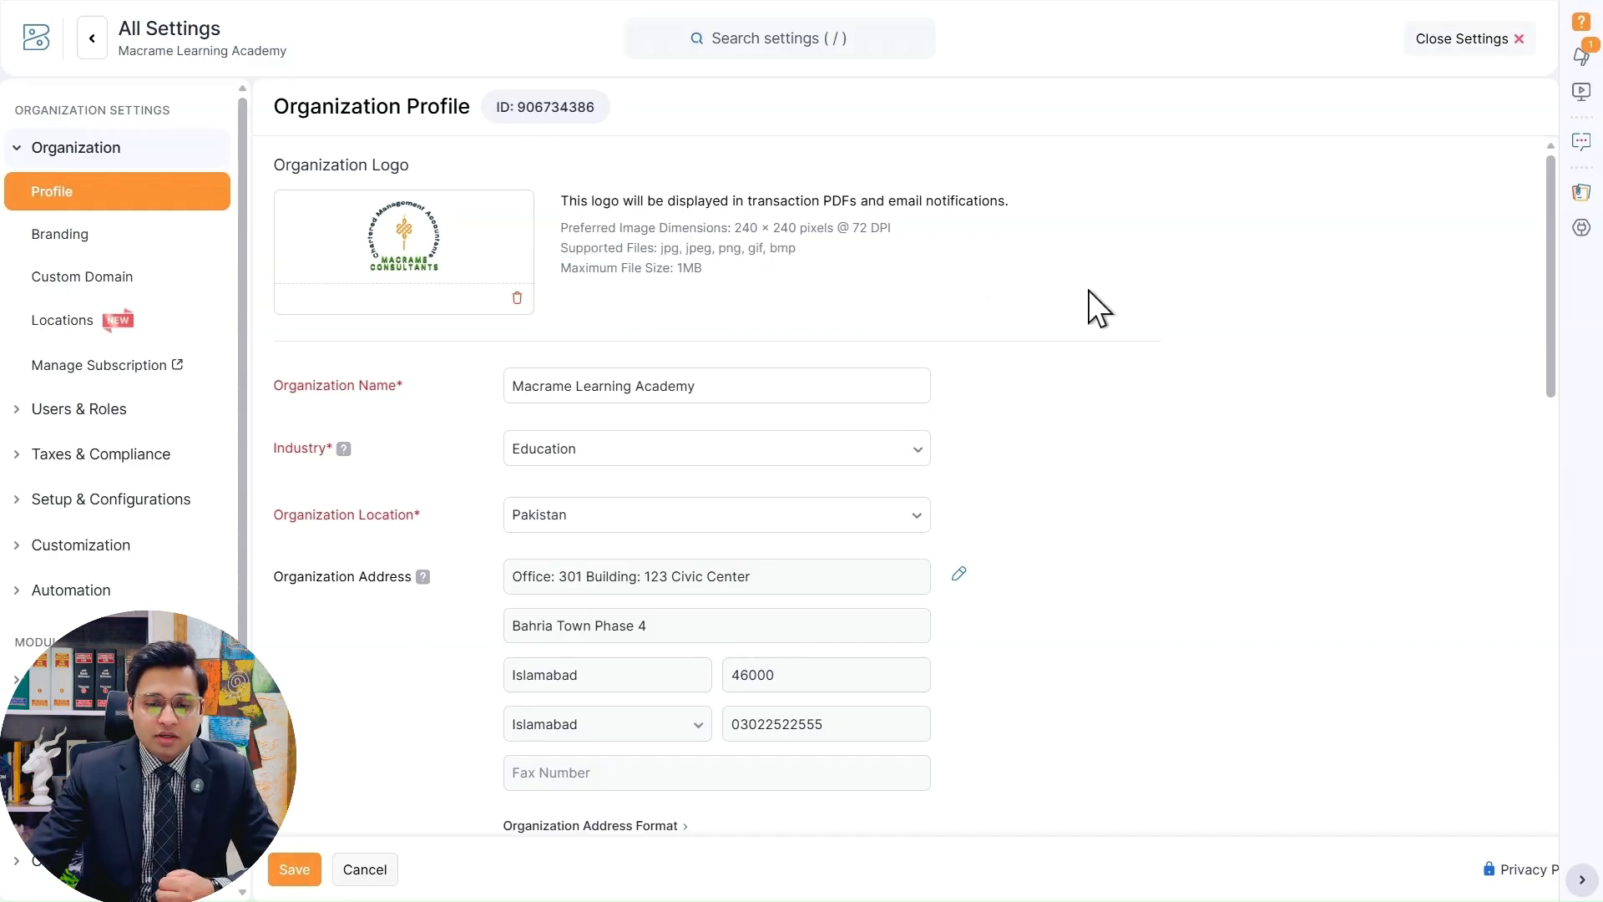
# Try adding "Pvt Ltd" to the end of the organization name, and remove the addition again.
pyautogui.scroll(-1, 1089, 289)
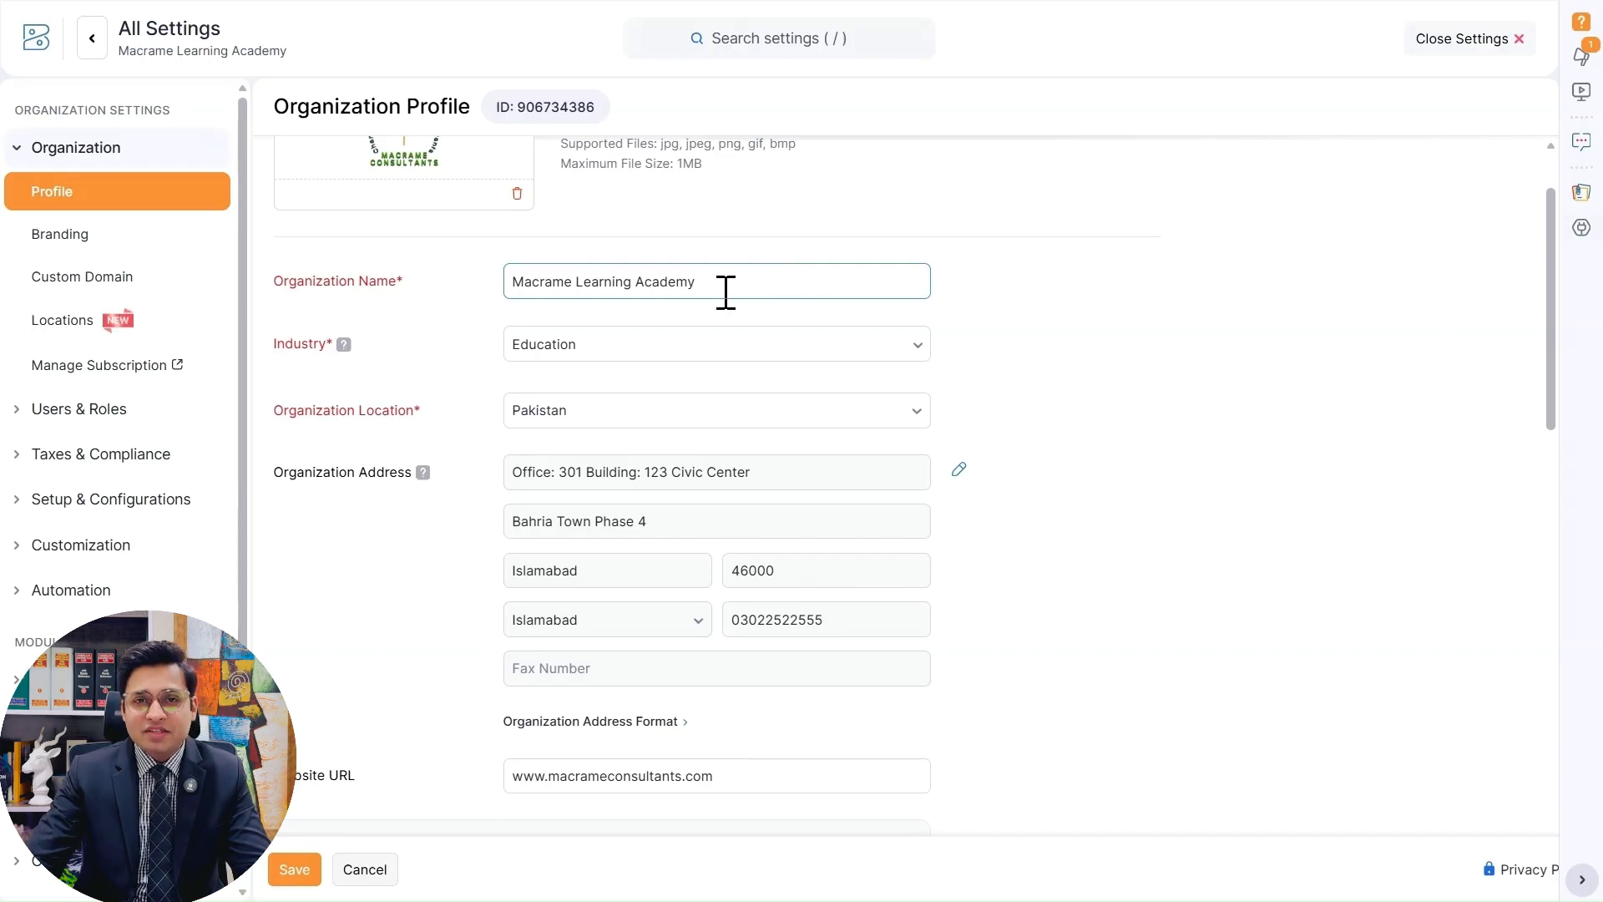
pyautogui.click(763, 284)
pyautogui.write('Pvt')
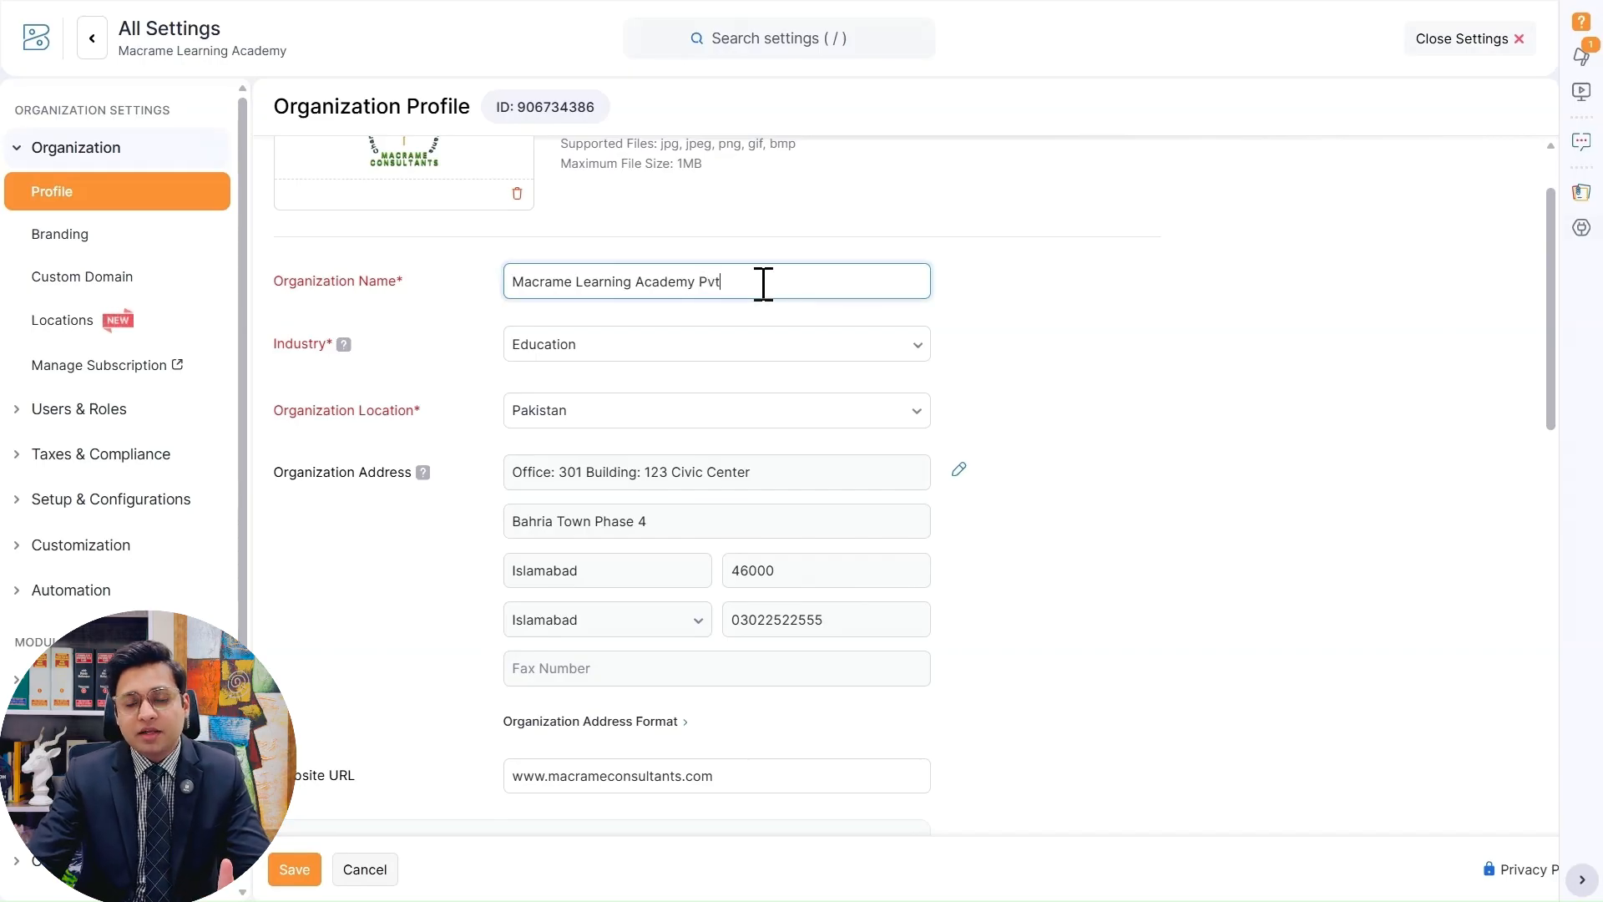
pyautogui.write(' Ltd')
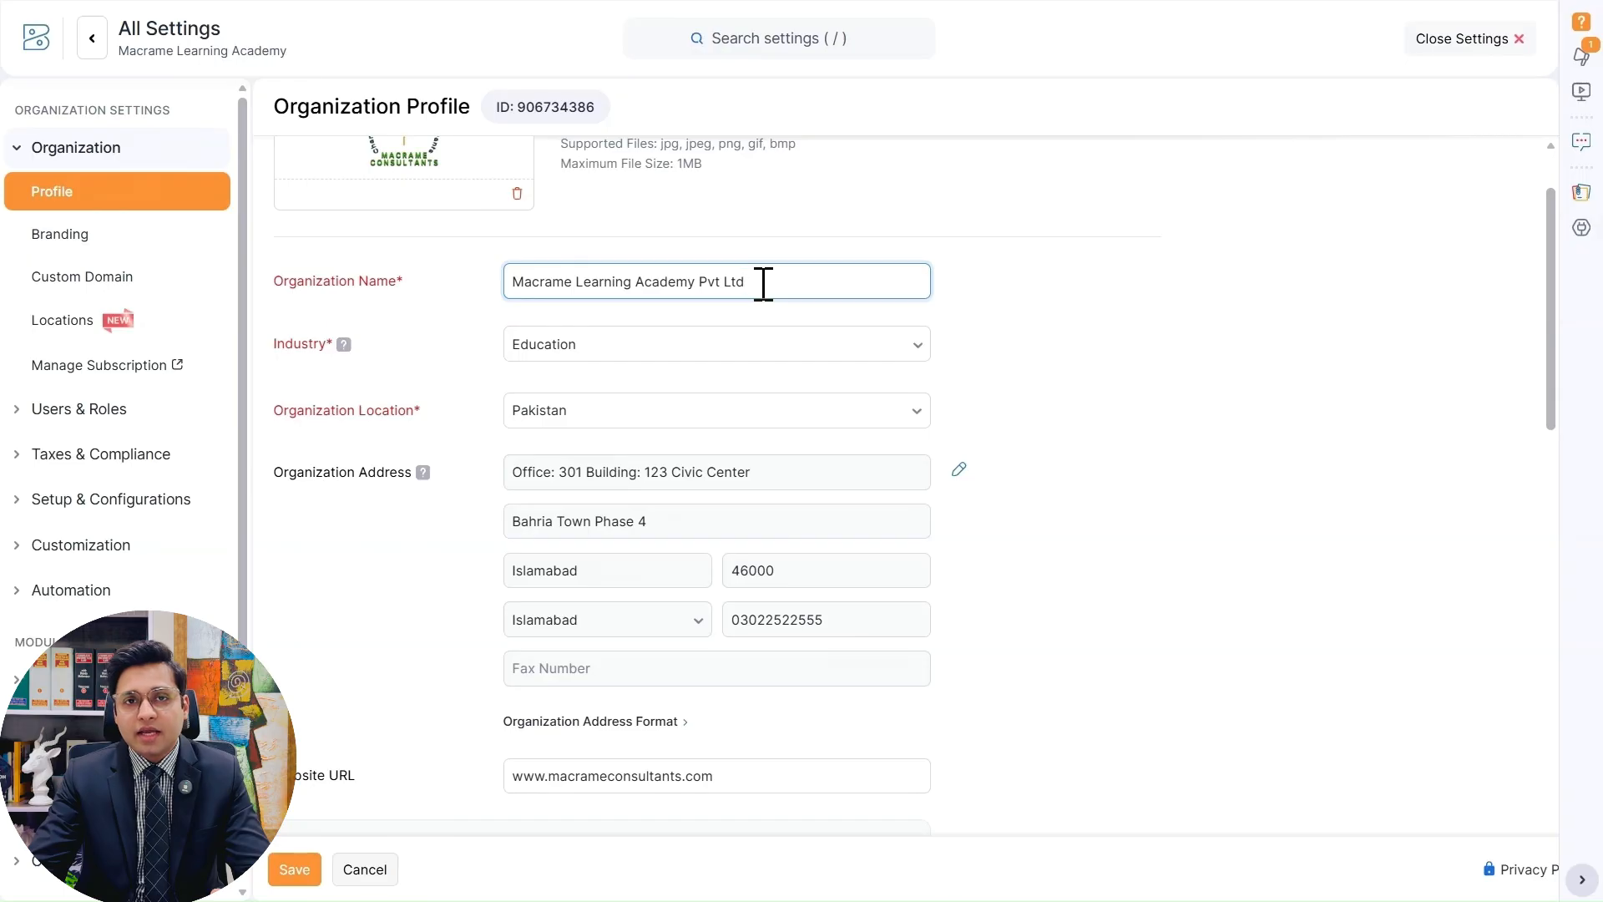
pyautogui.hotkey('ctrl', 'shift', 'Left')
pyautogui.hotkey('ctrl', 'shift', 'Left')
pyautogui.press('BackSpace')
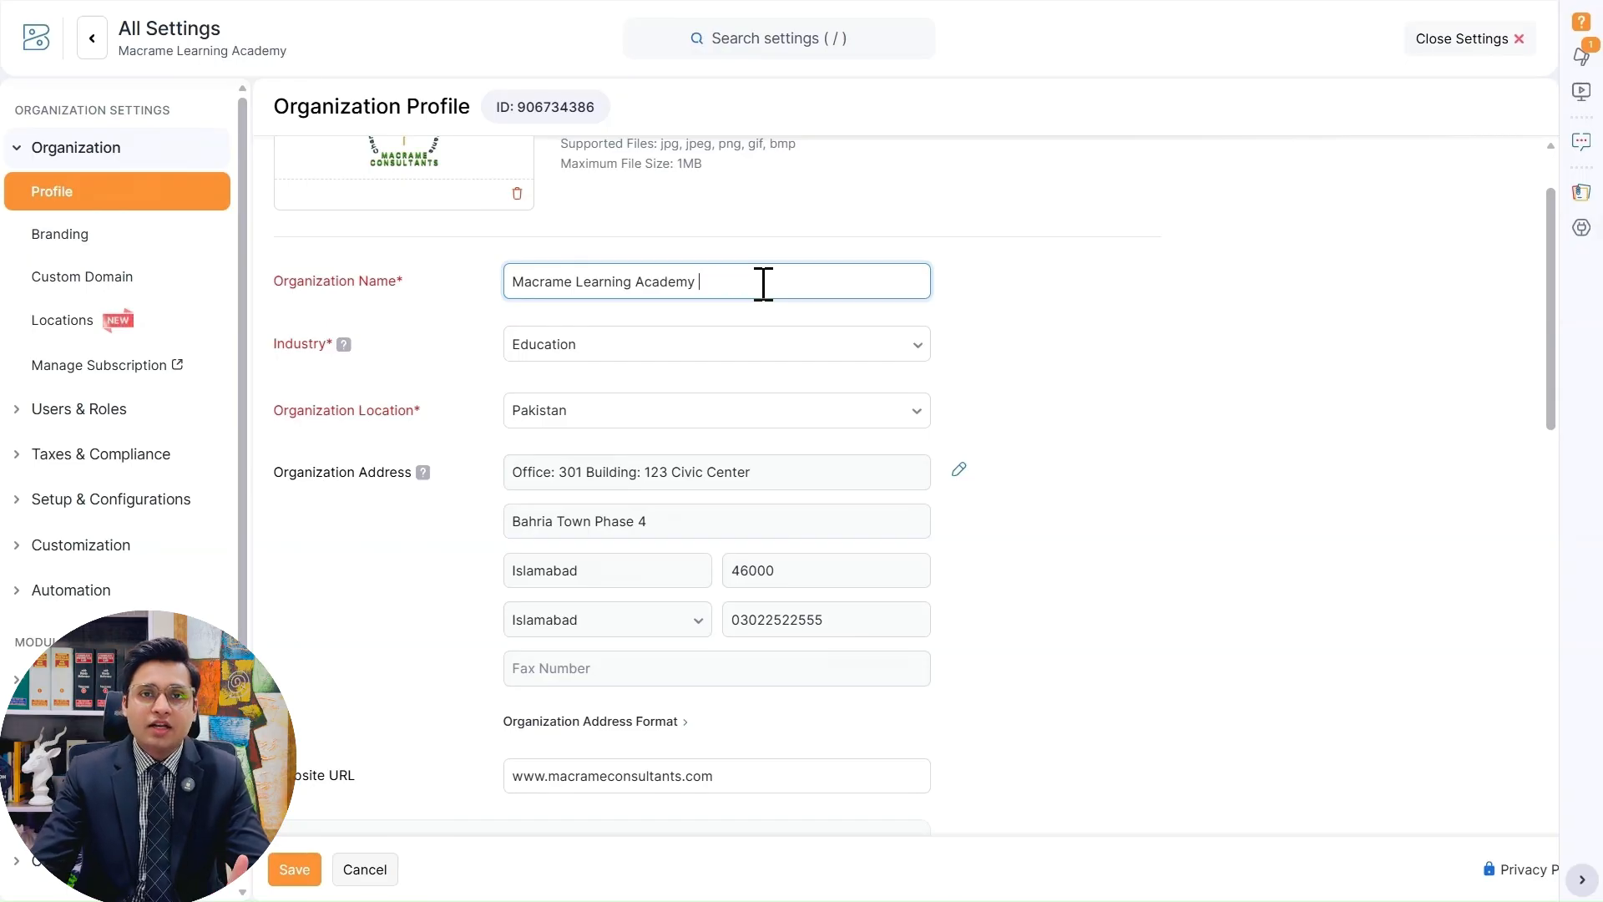
pyautogui.click(1079, 297)
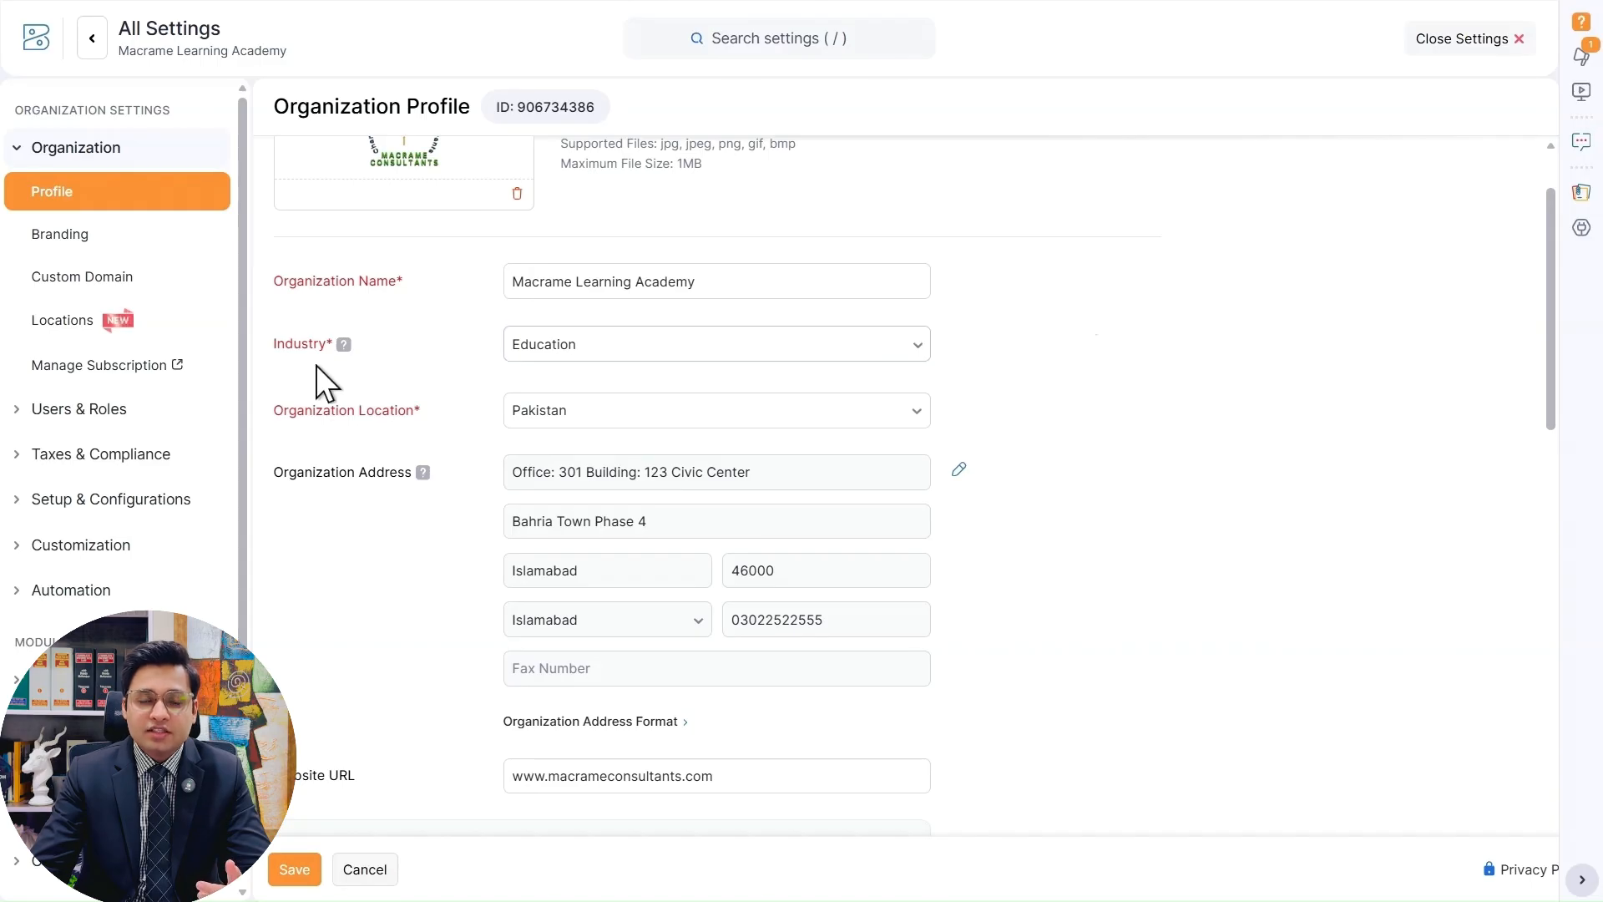
# Read the Industry field's help note and browse its full list of industry types, closing it without choosing another one.
pyautogui.moveTo(344, 349)
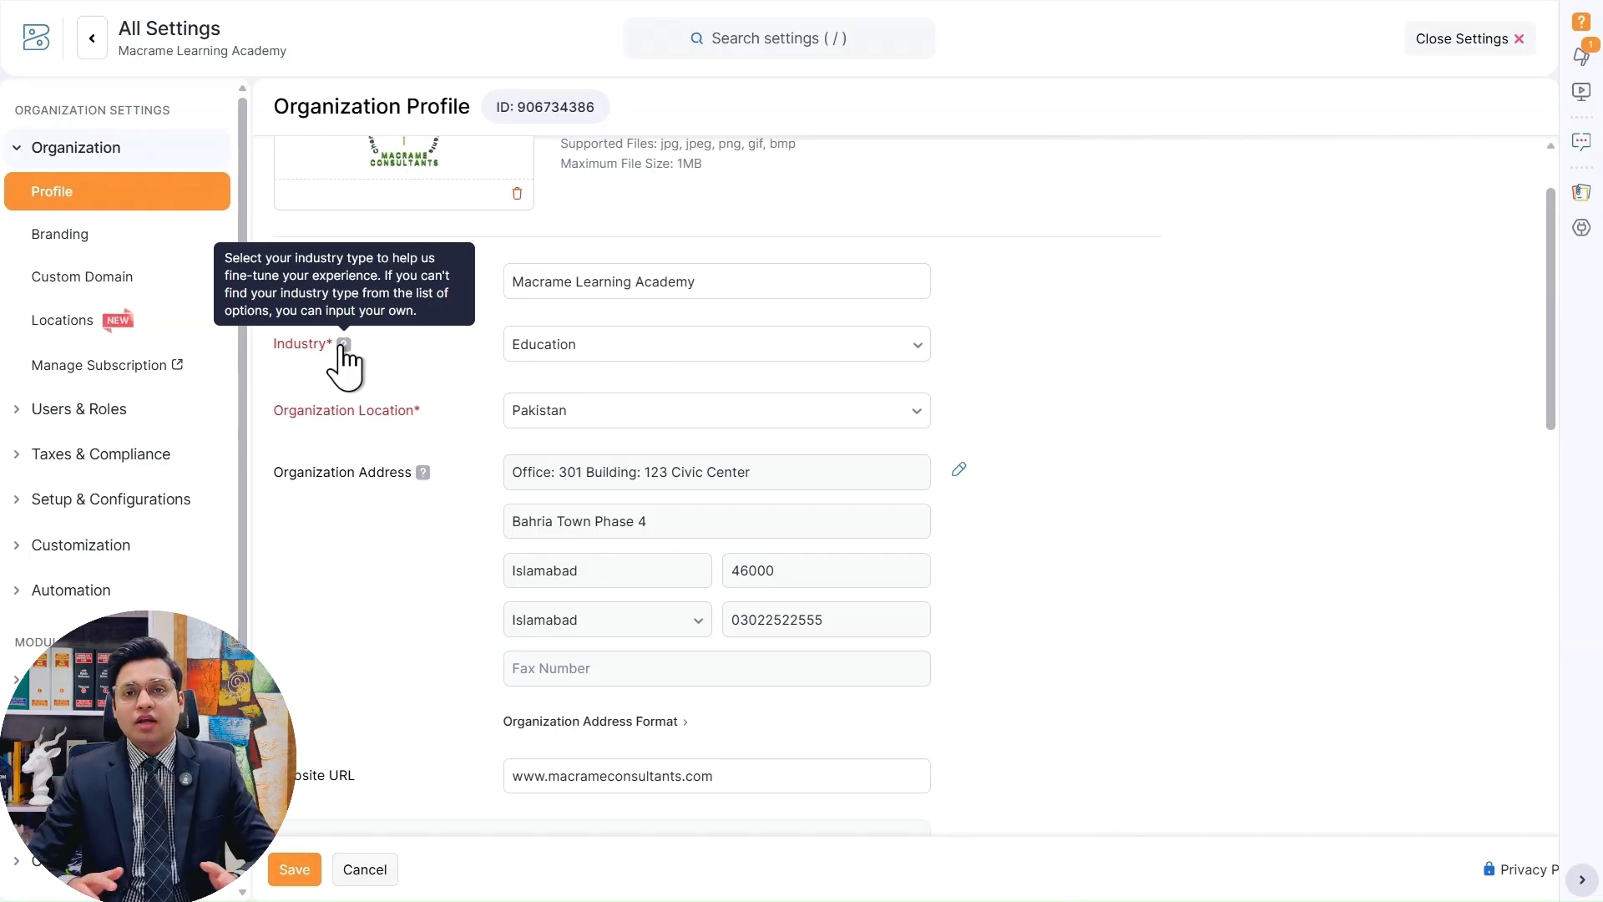
pyautogui.click(913, 349)
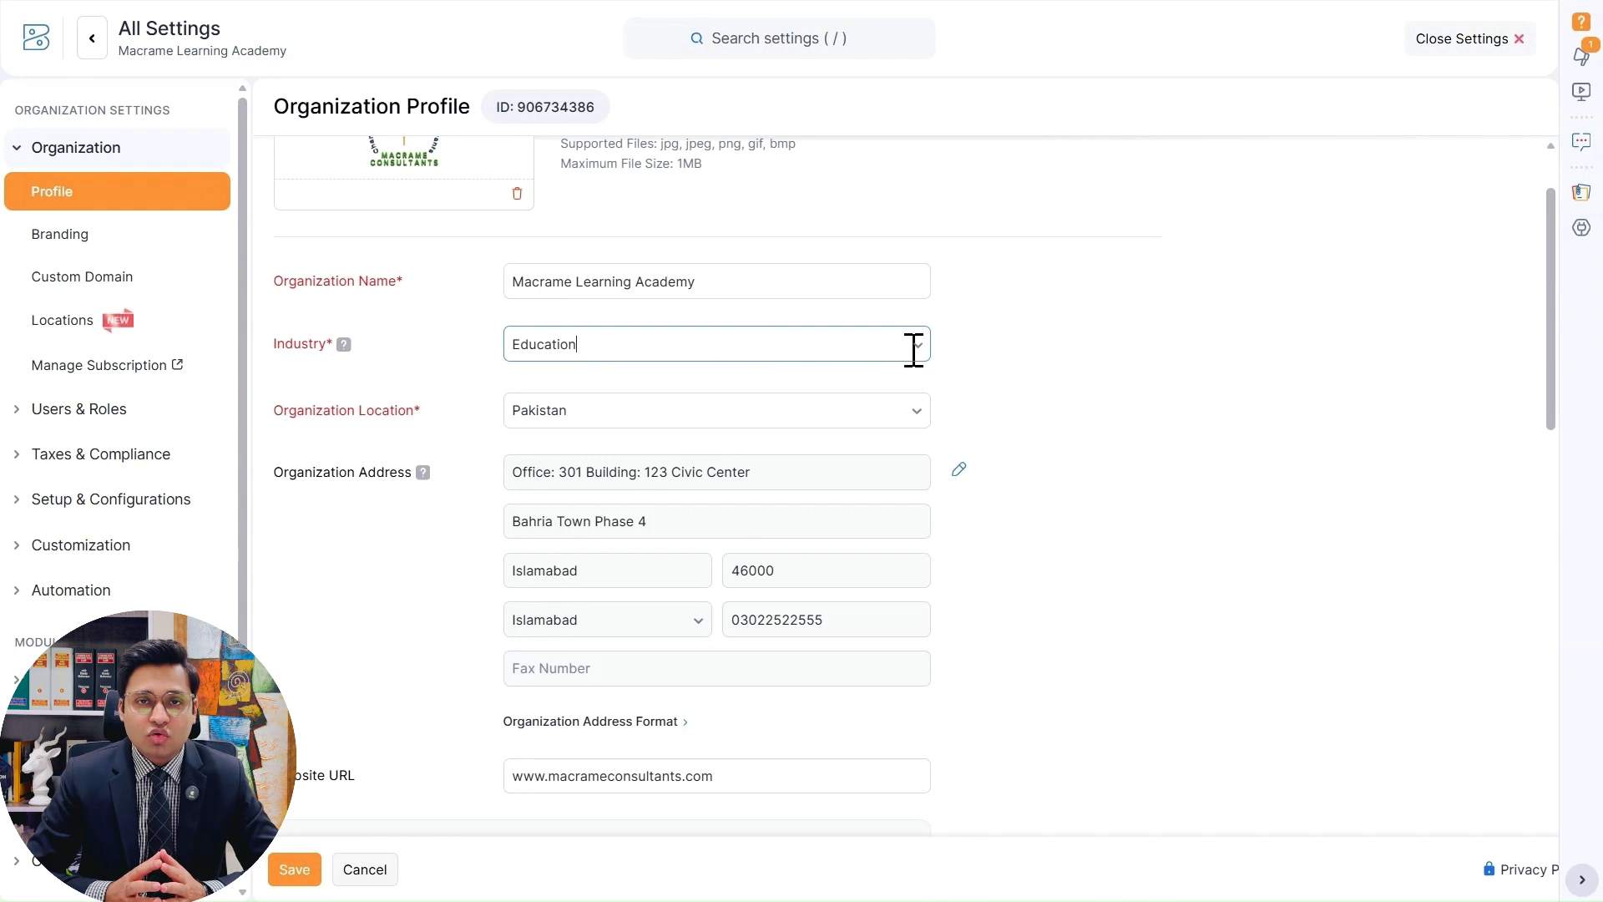
pyautogui.click(917, 344)
pyautogui.click(917, 344)
pyautogui.scroll(-2, 802, 444)
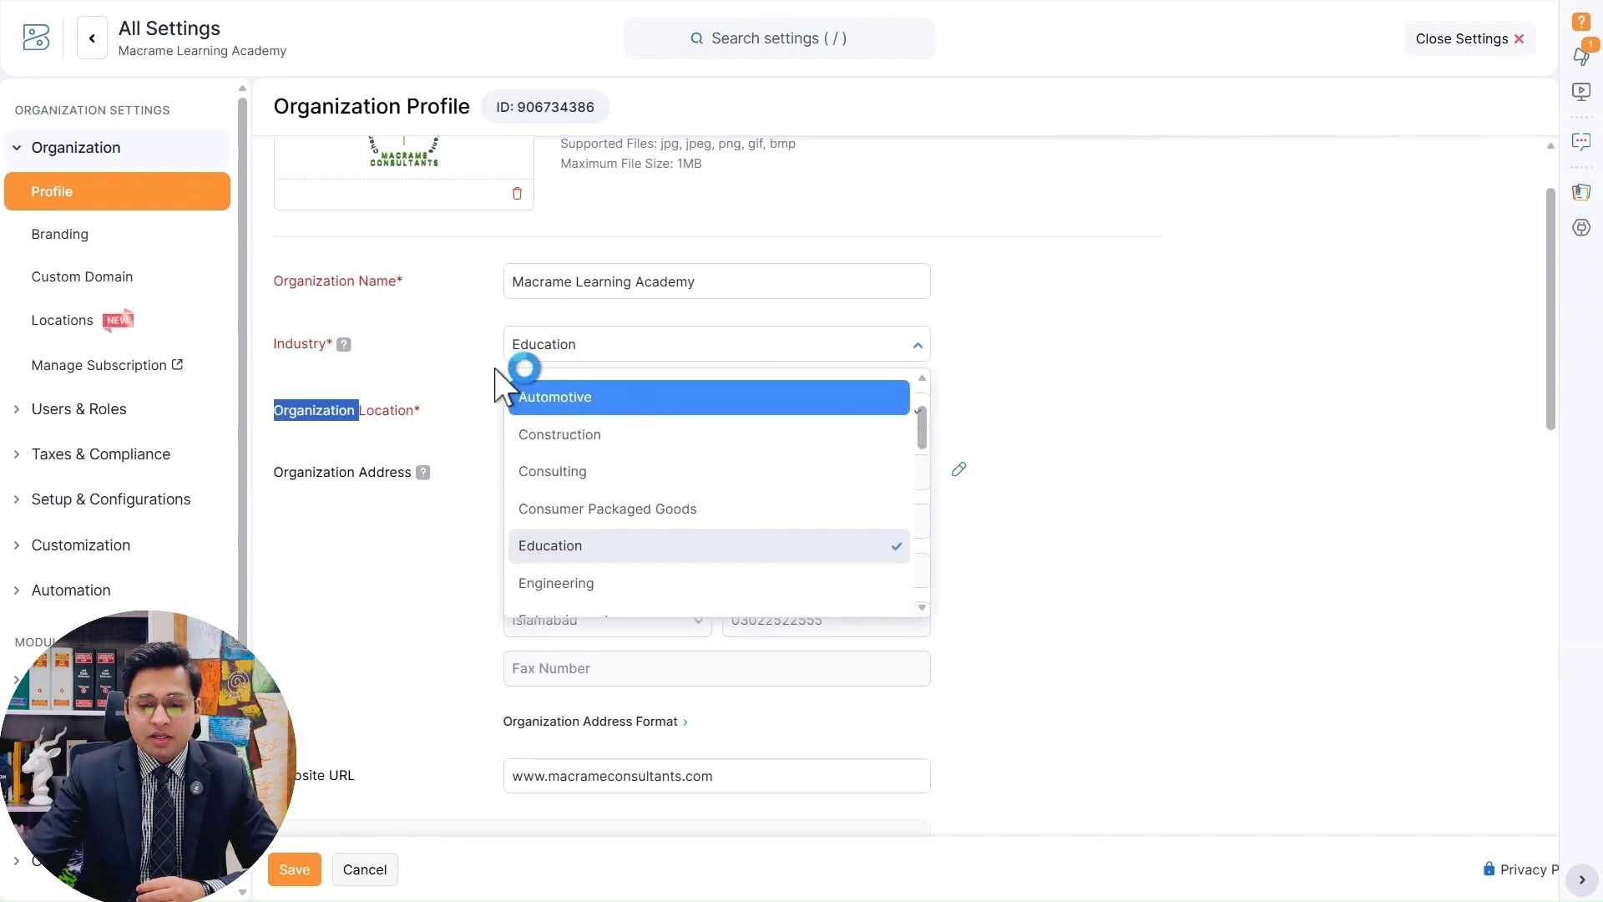
pyautogui.scroll(1, 526, 372)
pyautogui.click(704, 344)
pyautogui.click(704, 344)
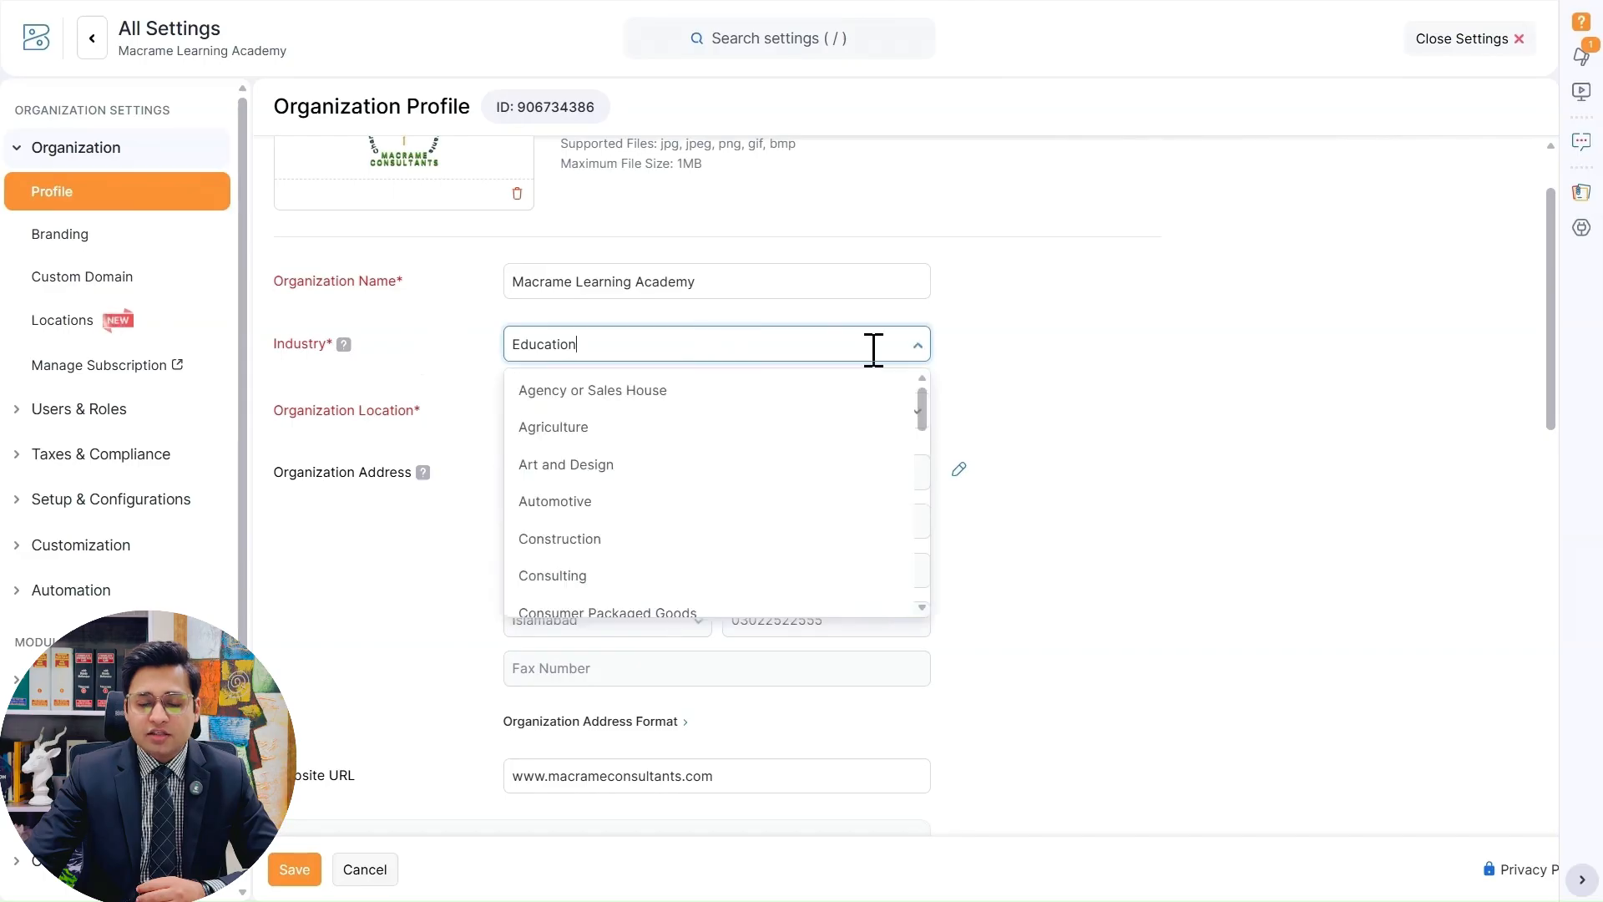
pyautogui.scroll(-2, 725, 519)
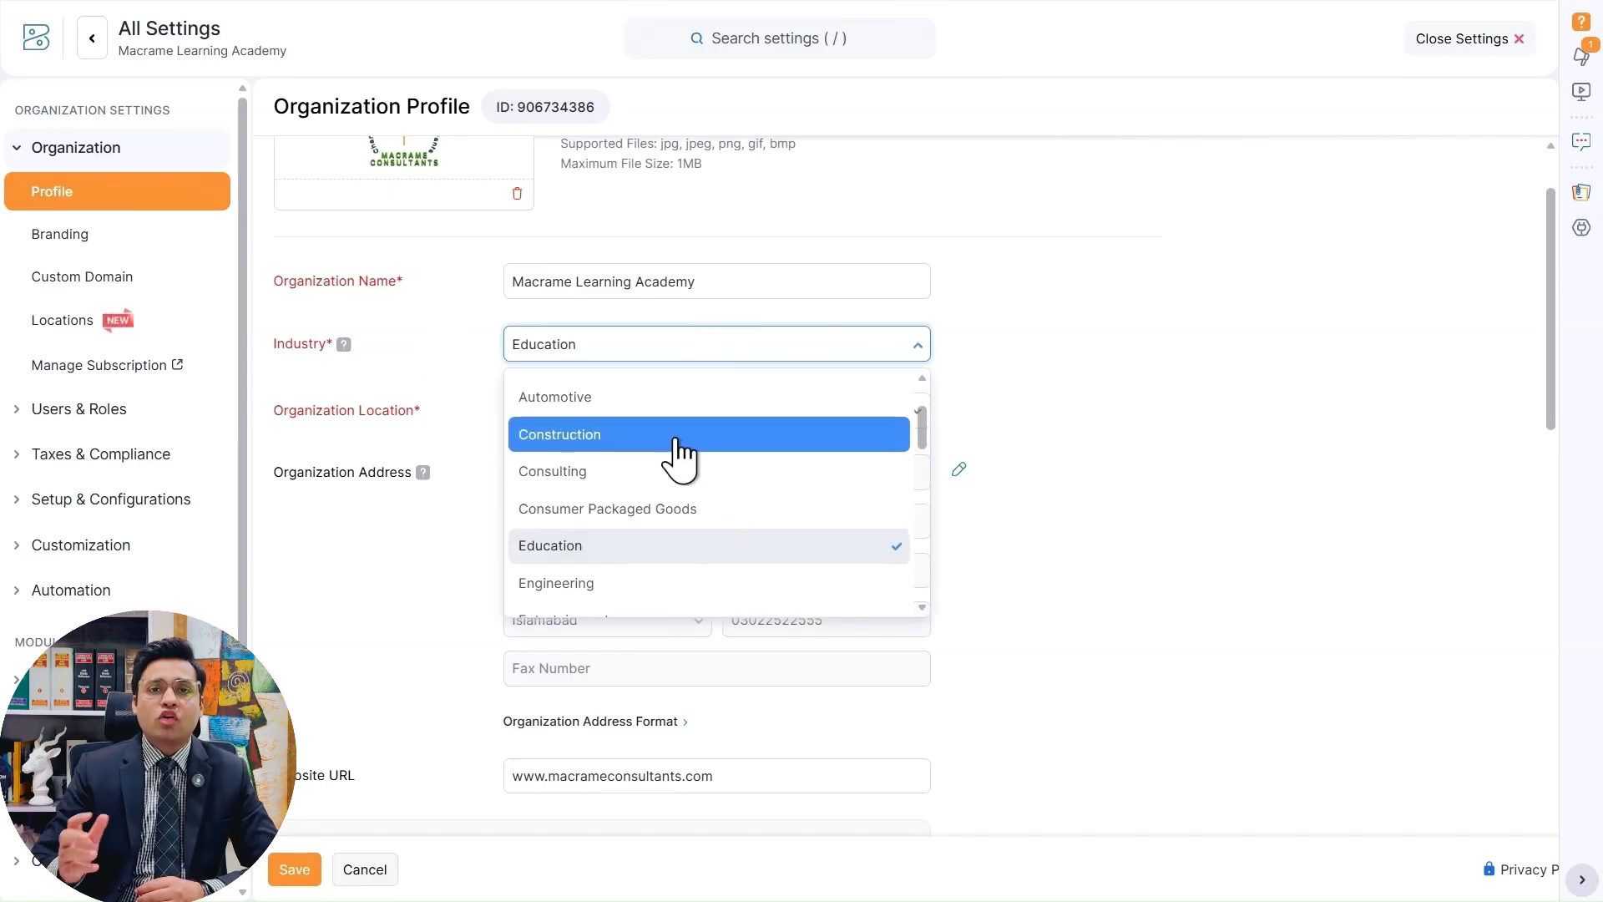
pyautogui.scroll(-1, 643, 442)
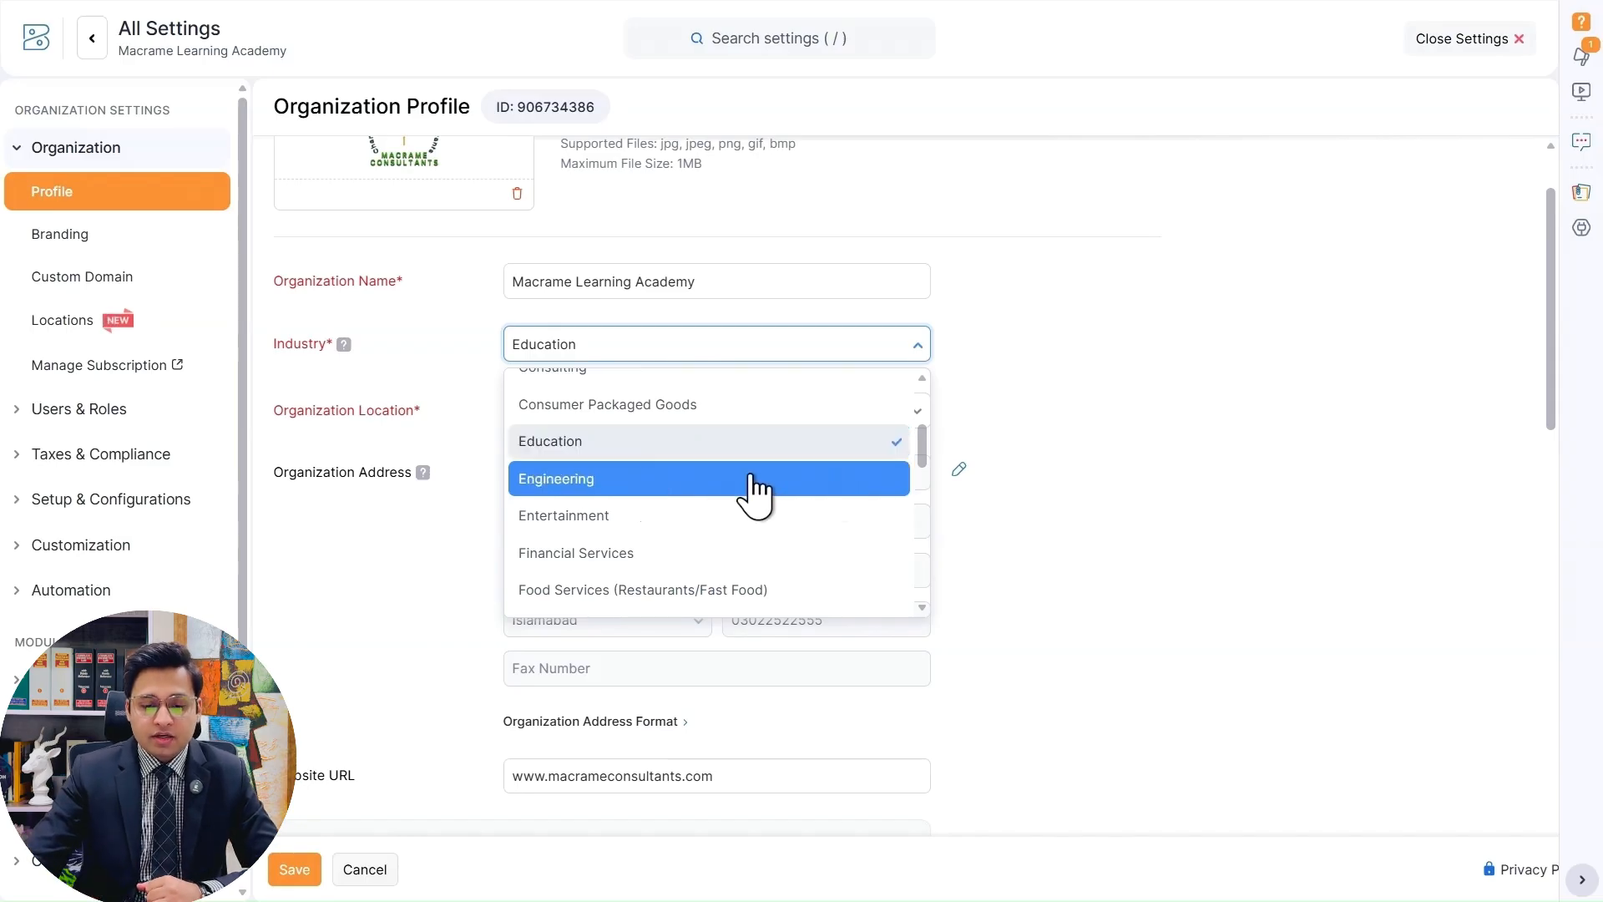
pyautogui.scroll(-2, 785, 493)
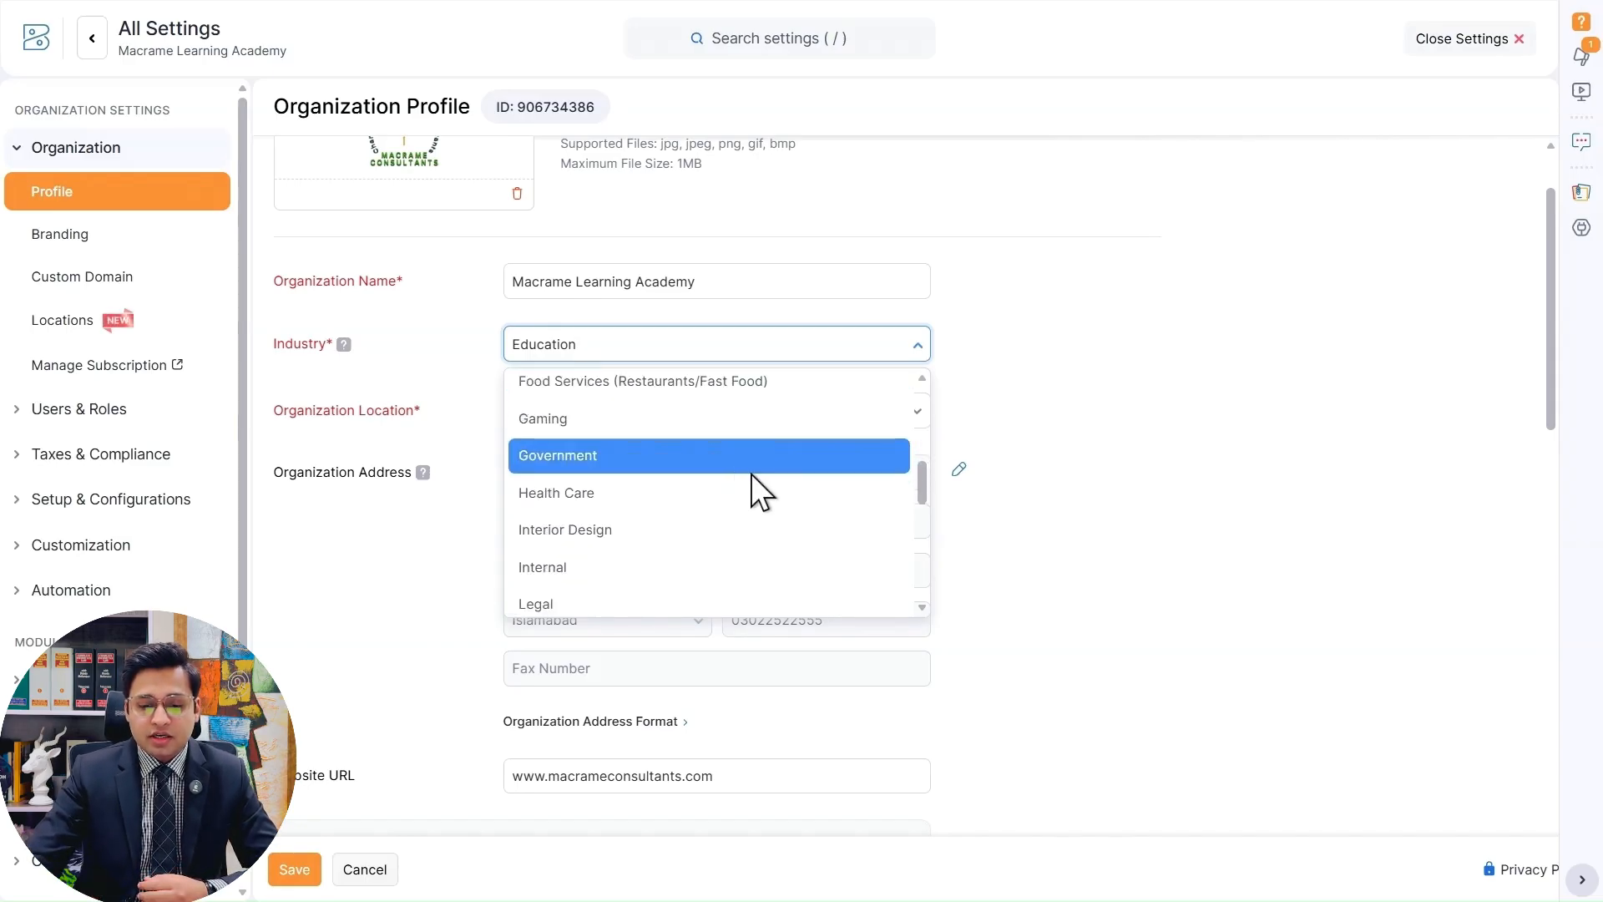
pyautogui.scroll(-1, 752, 480)
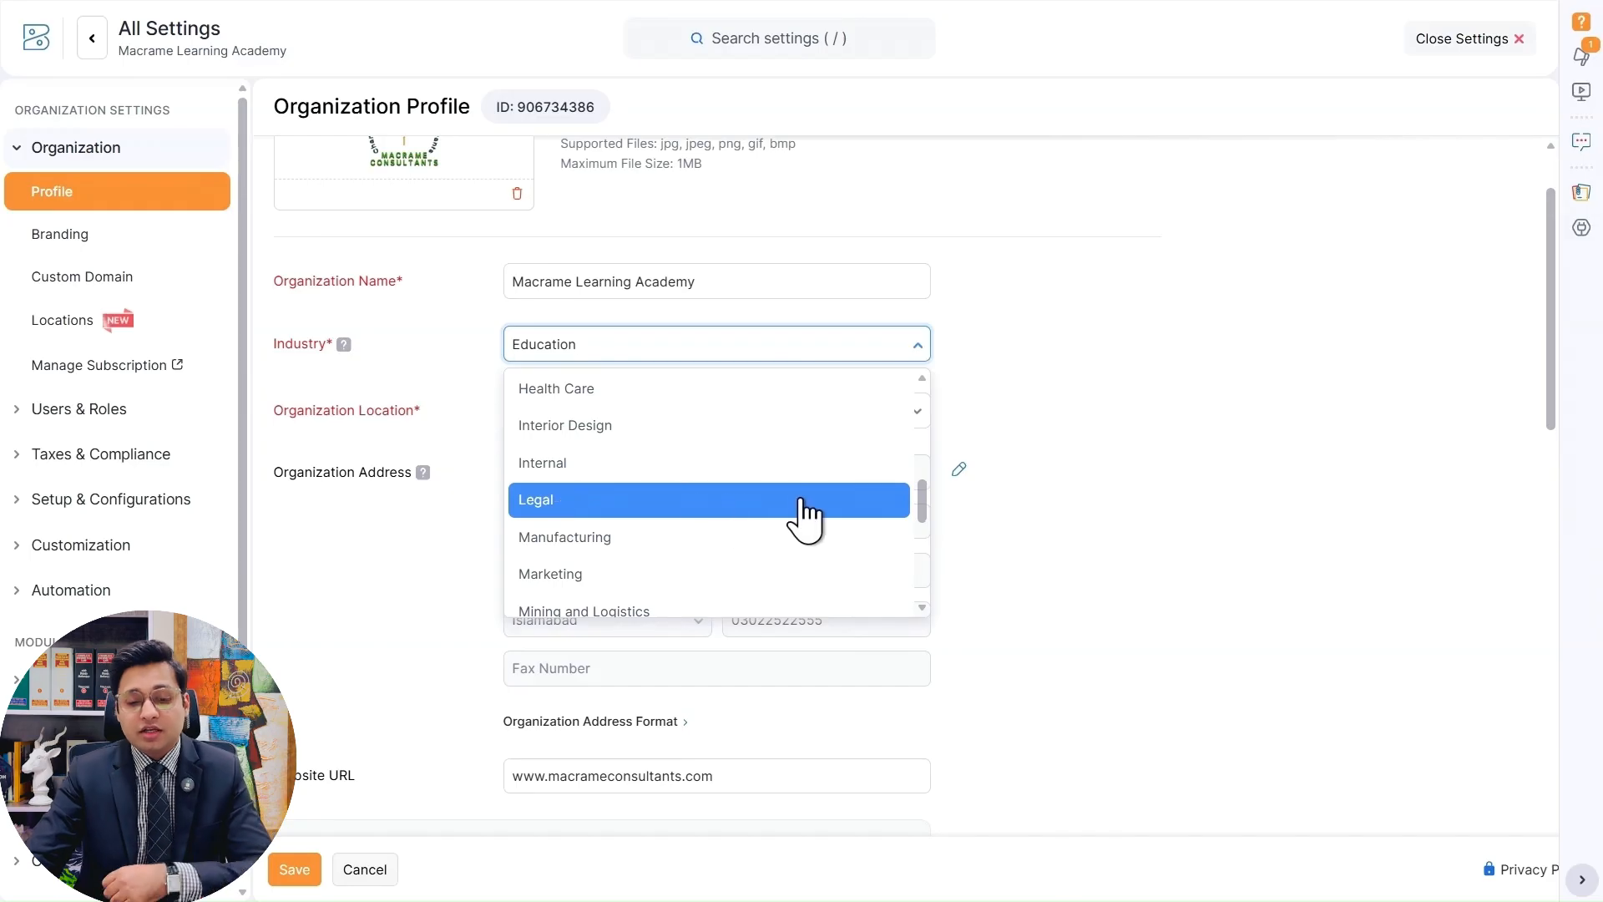
pyautogui.scroll(-1, 634, 464)
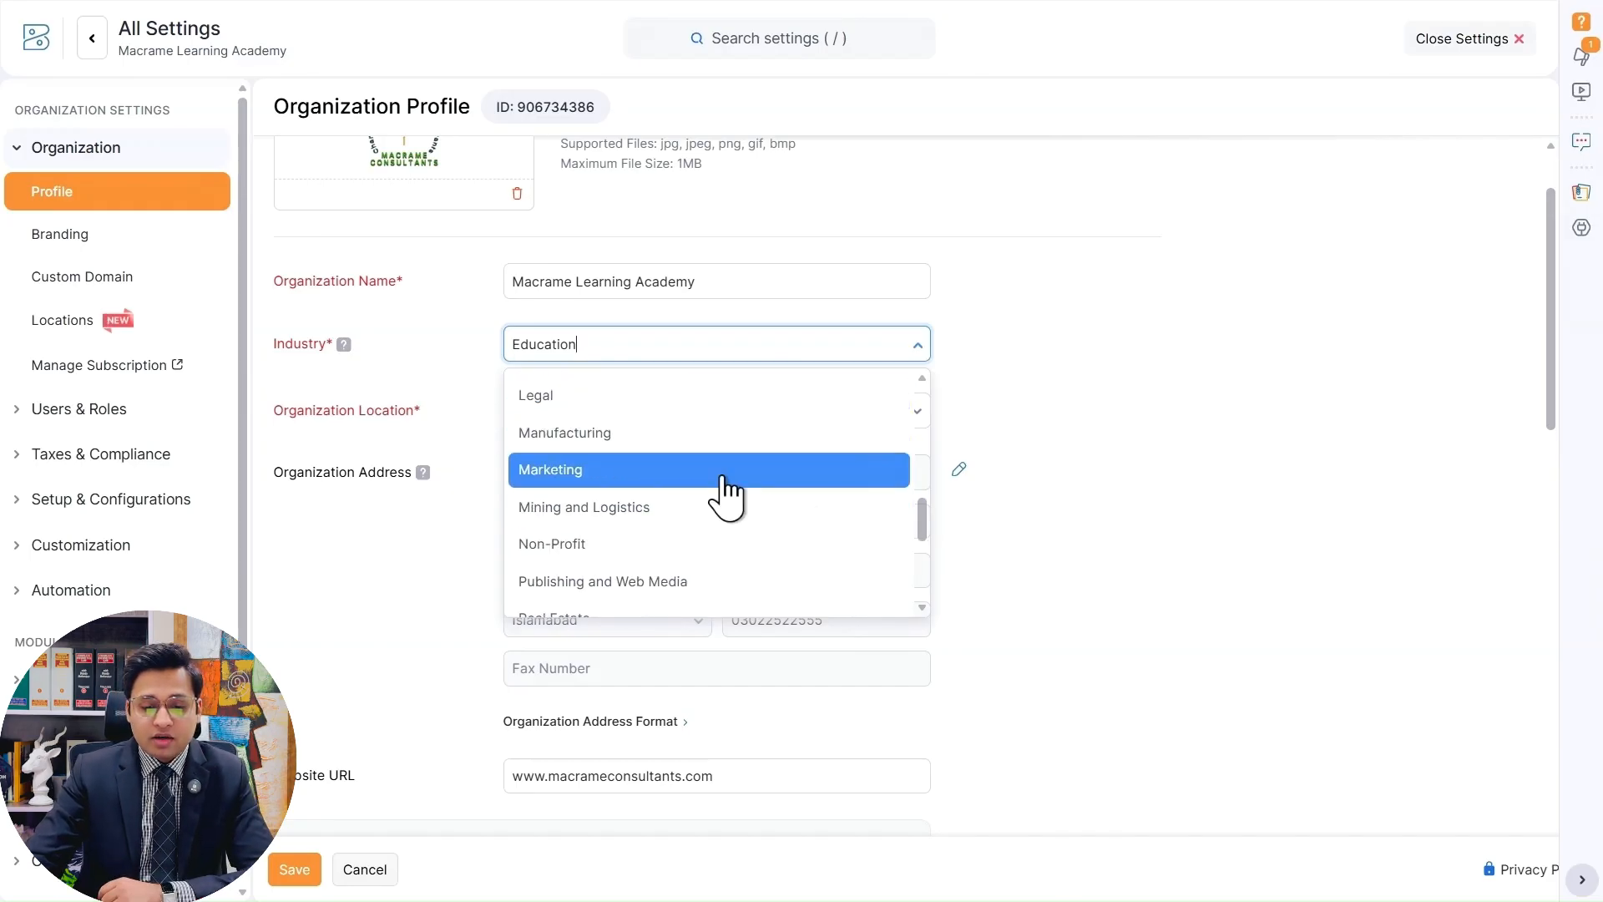
pyautogui.scroll(-1, 847, 487)
pyautogui.scroll(-2, 848, 483)
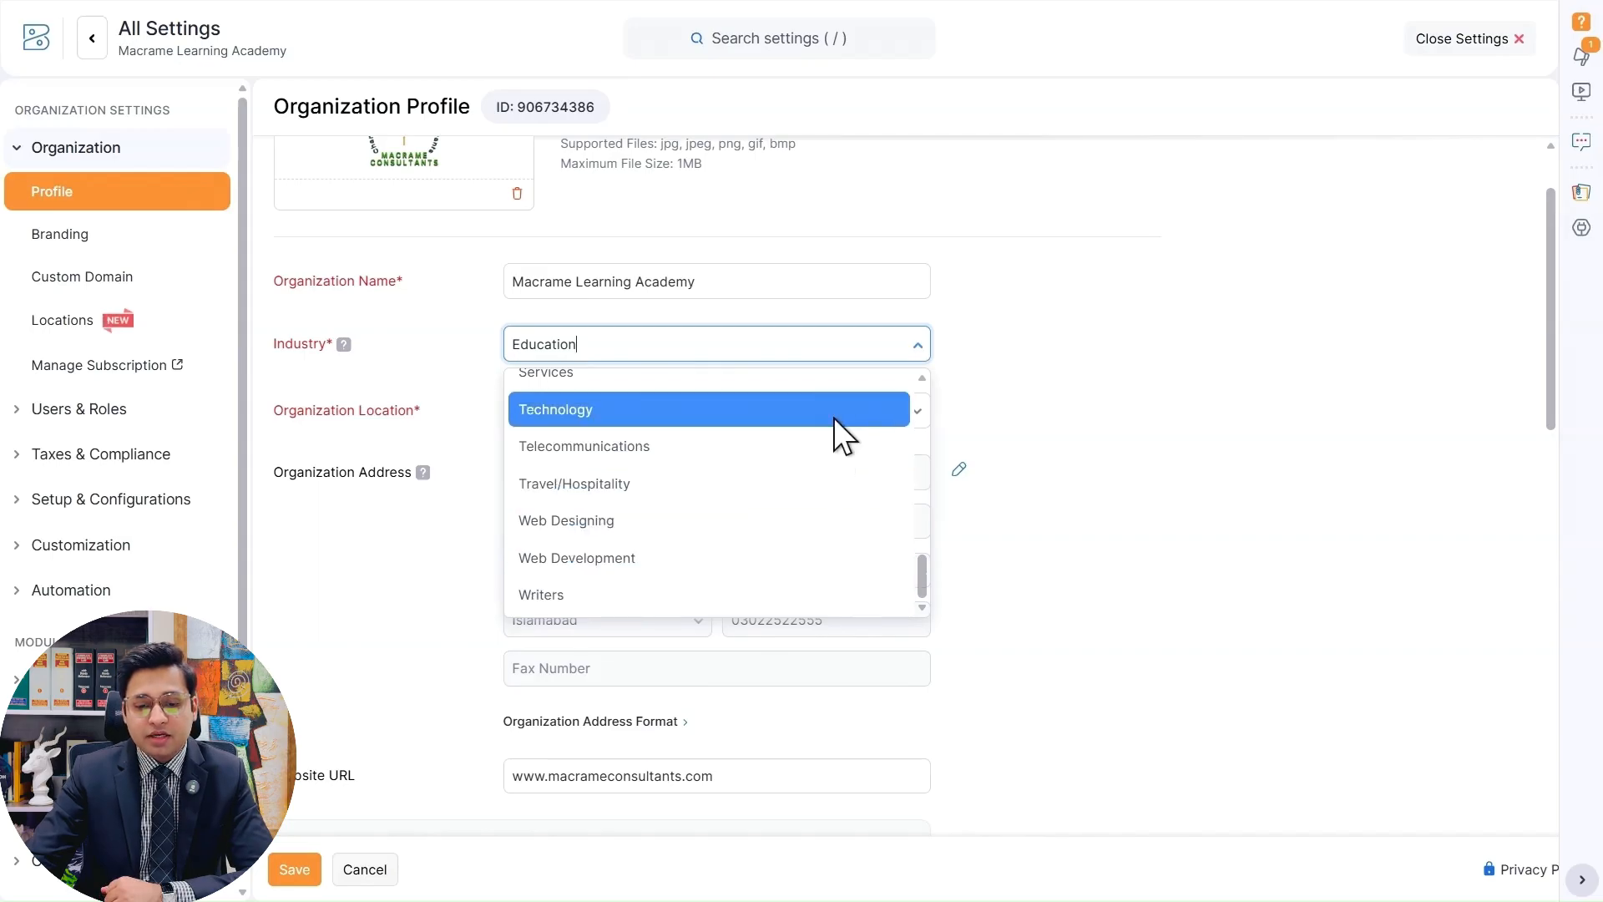
pyautogui.click(1115, 314)
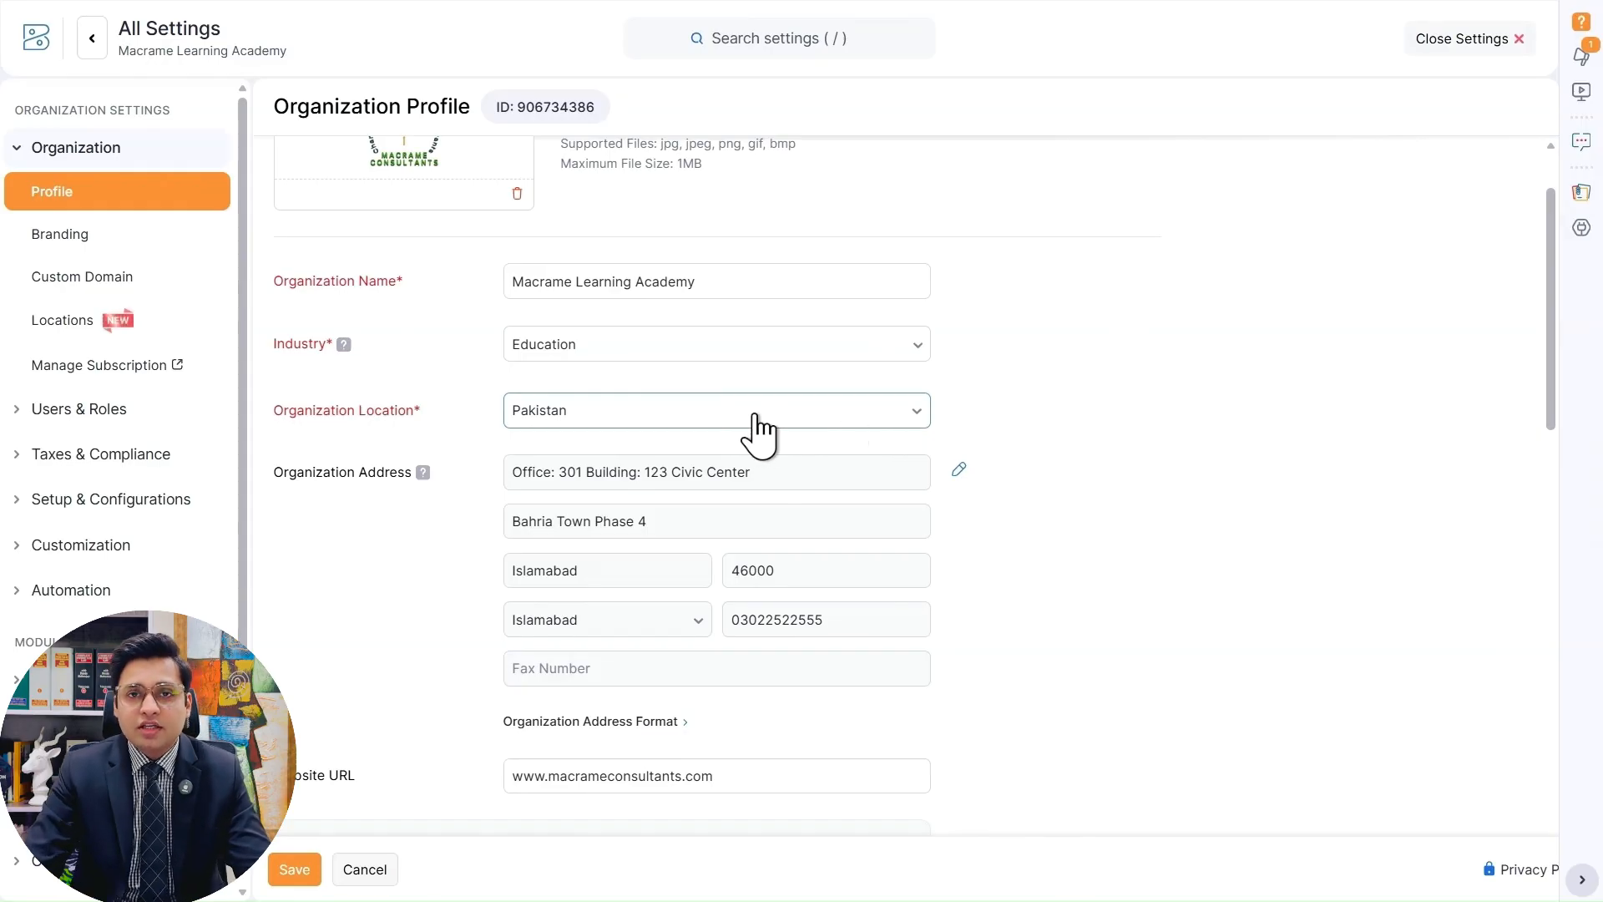
# Check the organization location choices and read the help note for the organization address.
pyautogui.click(902, 415)
pyautogui.click(1017, 390)
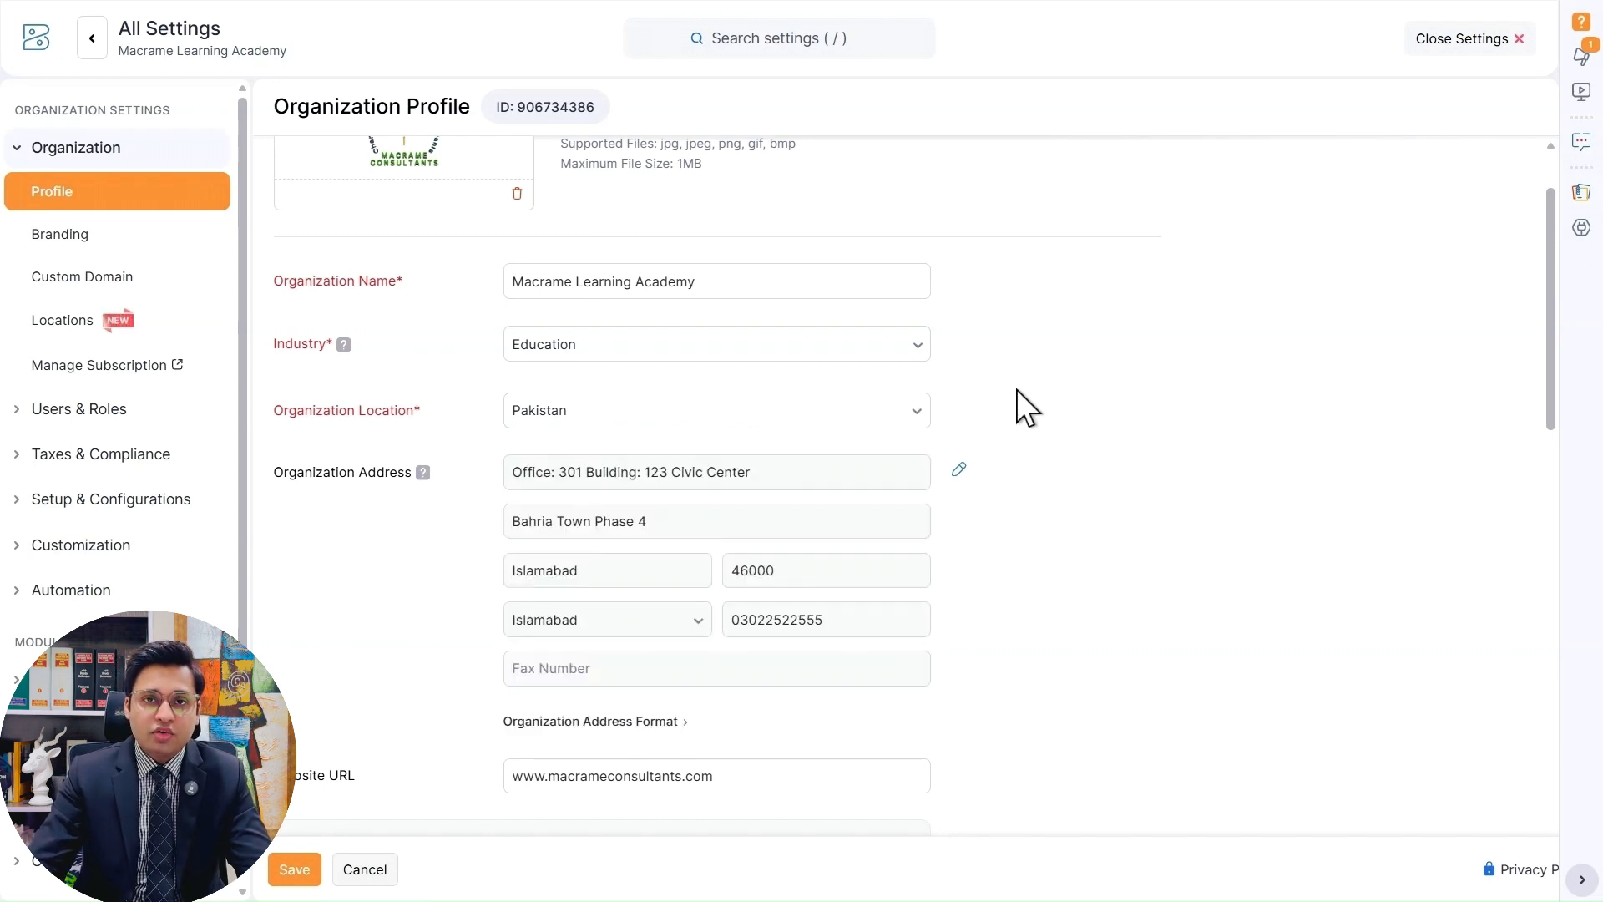
pyautogui.scroll(-2, 1016, 389)
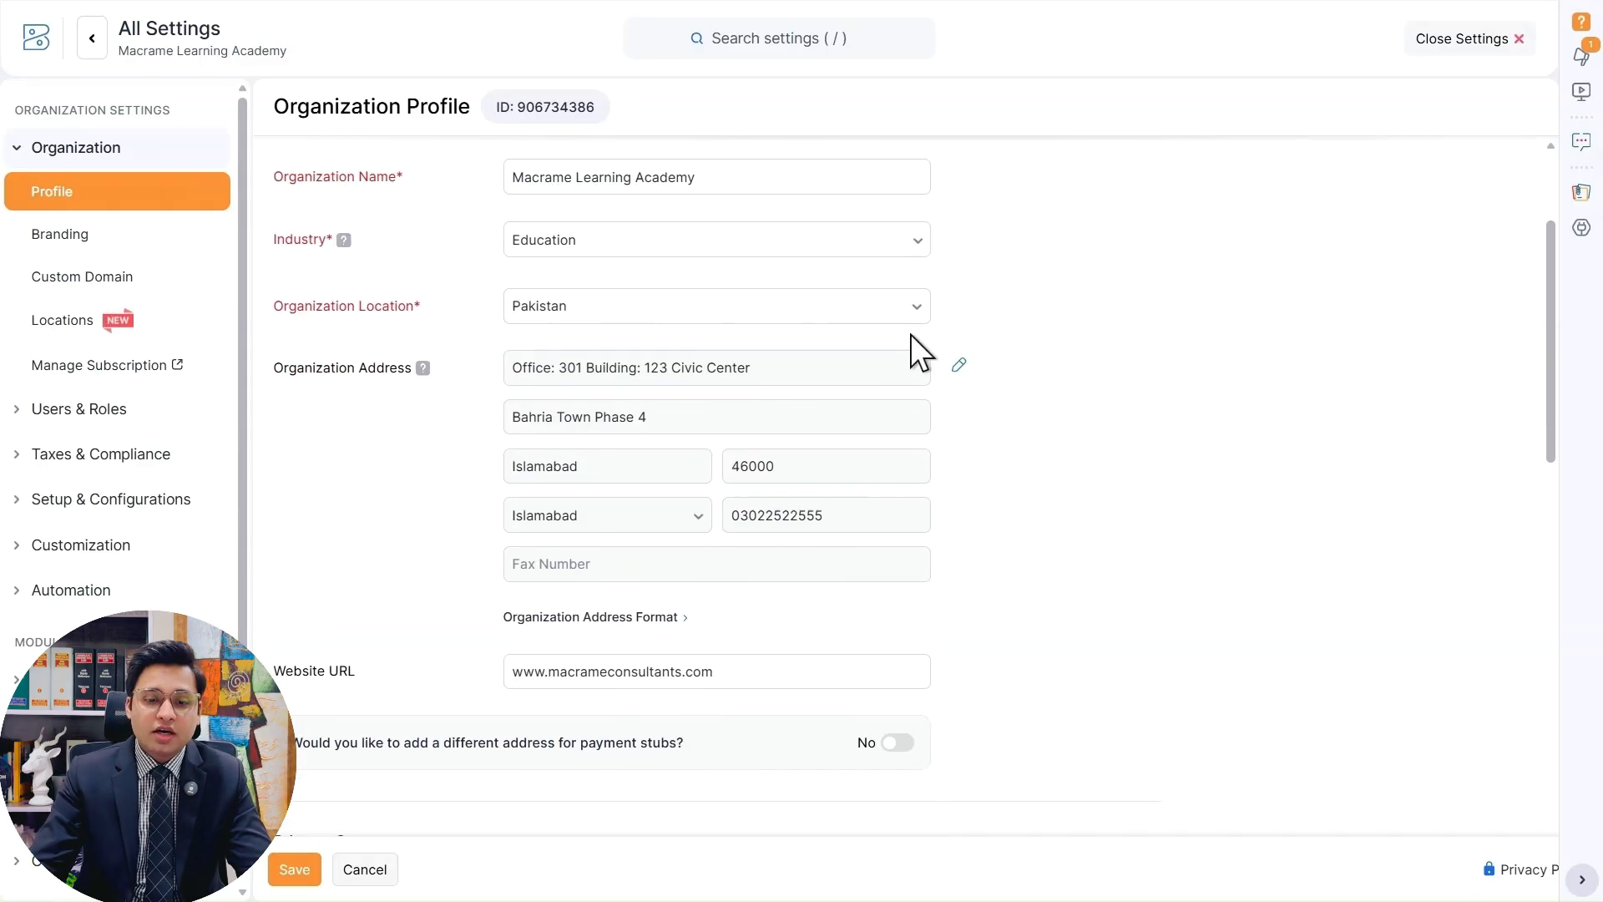
pyautogui.moveTo(427, 370)
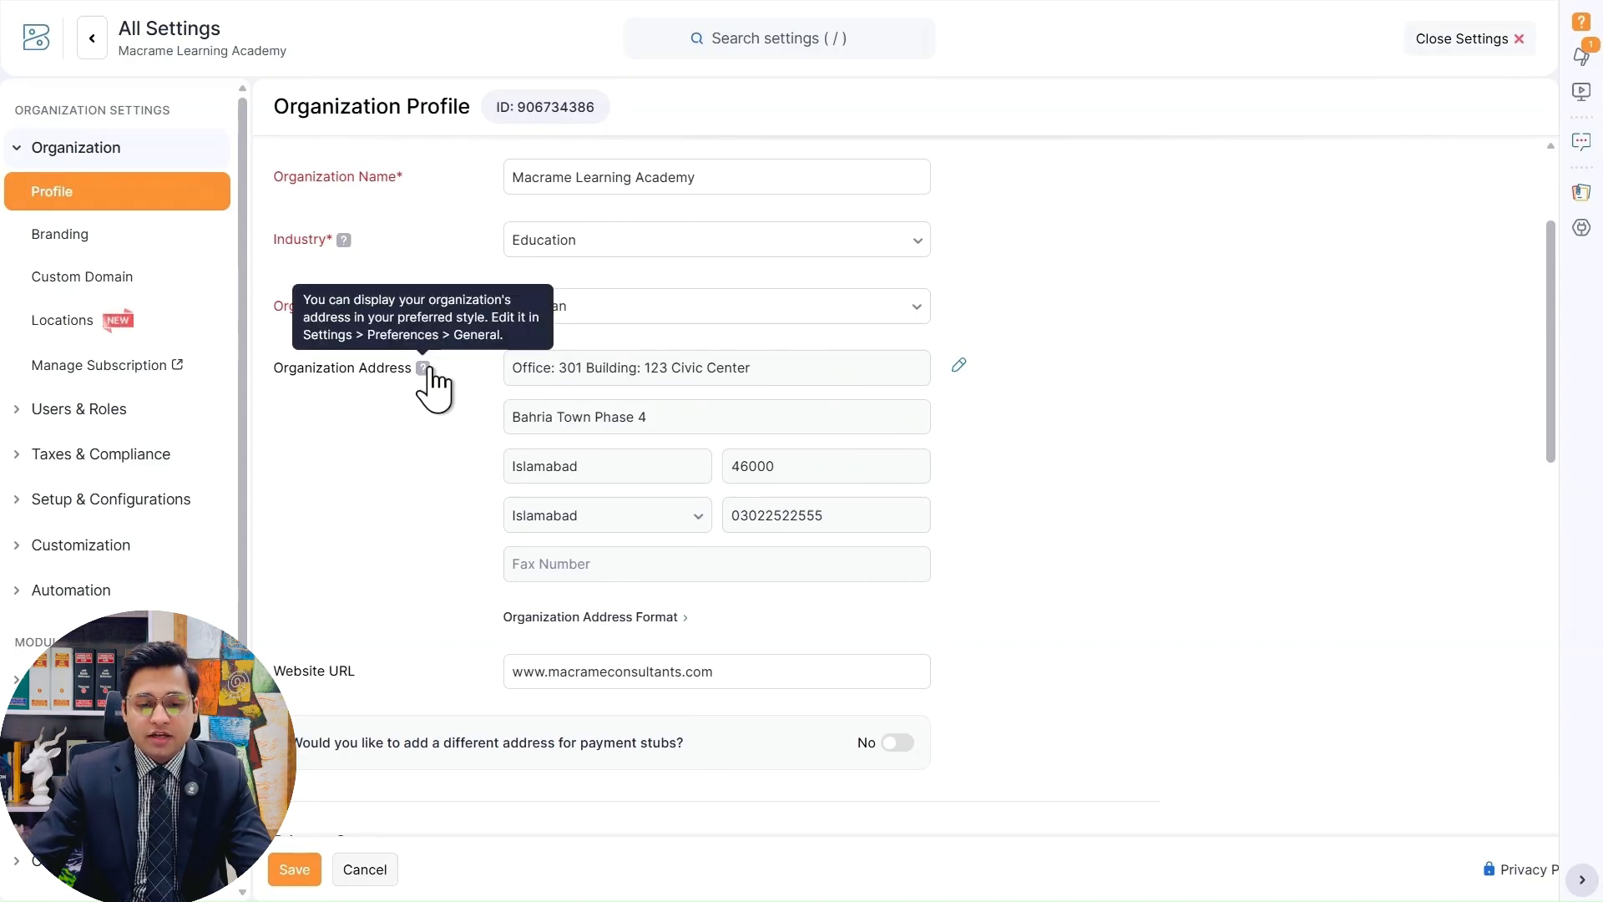
# Open the organization address for editing and highlight its two street address lines one after the other.
pyautogui.click(958, 365)
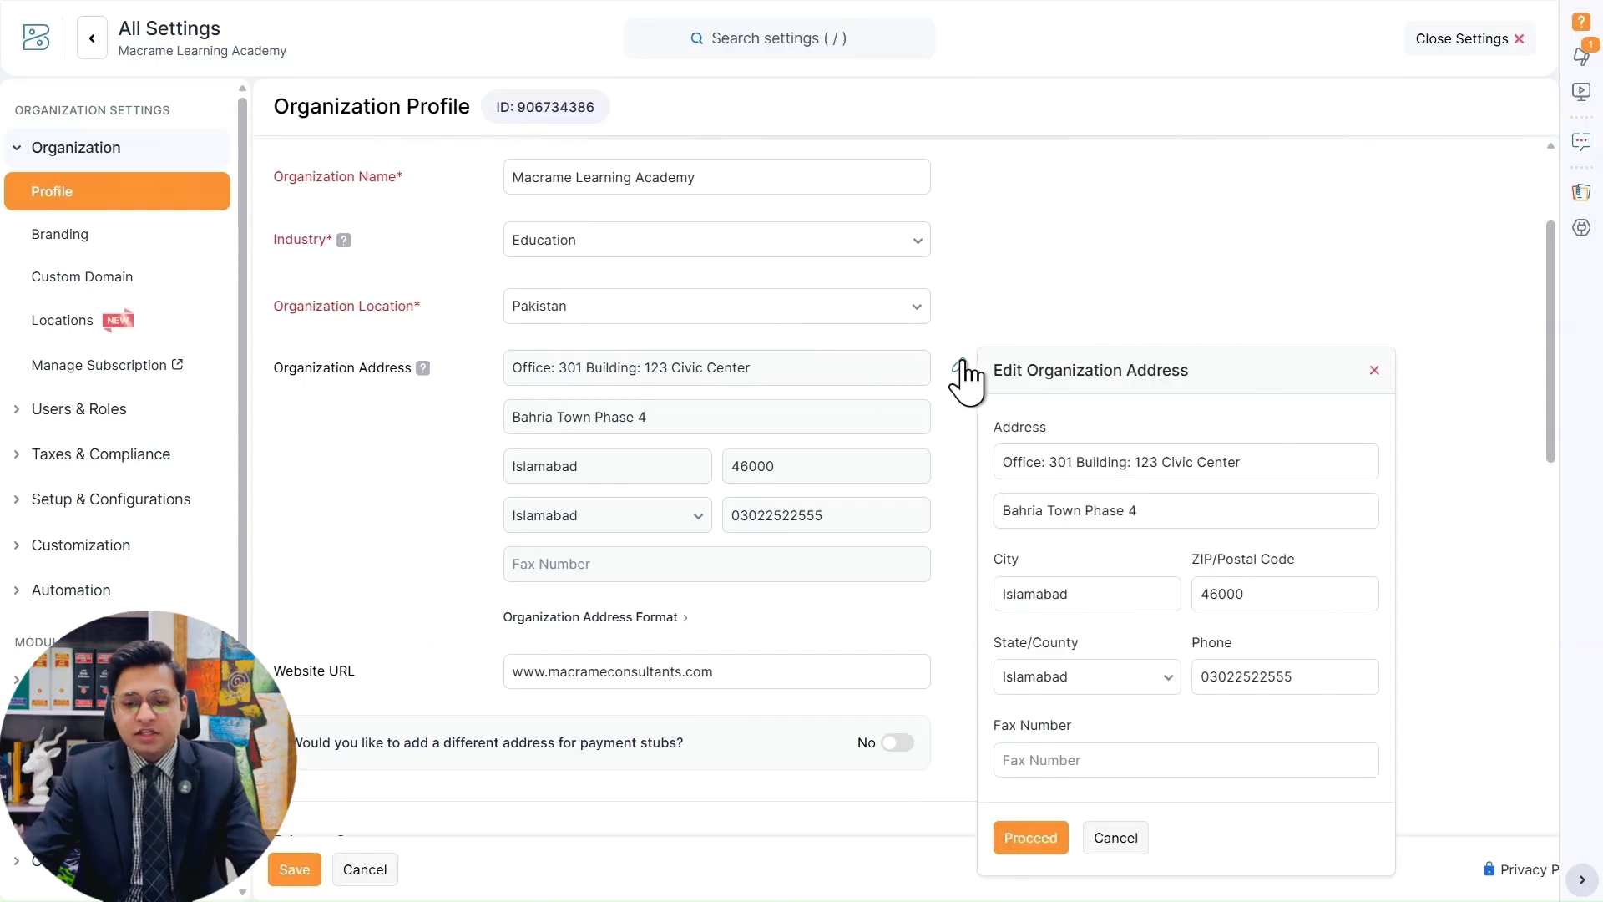
pyautogui.scroll(-2, 960, 376)
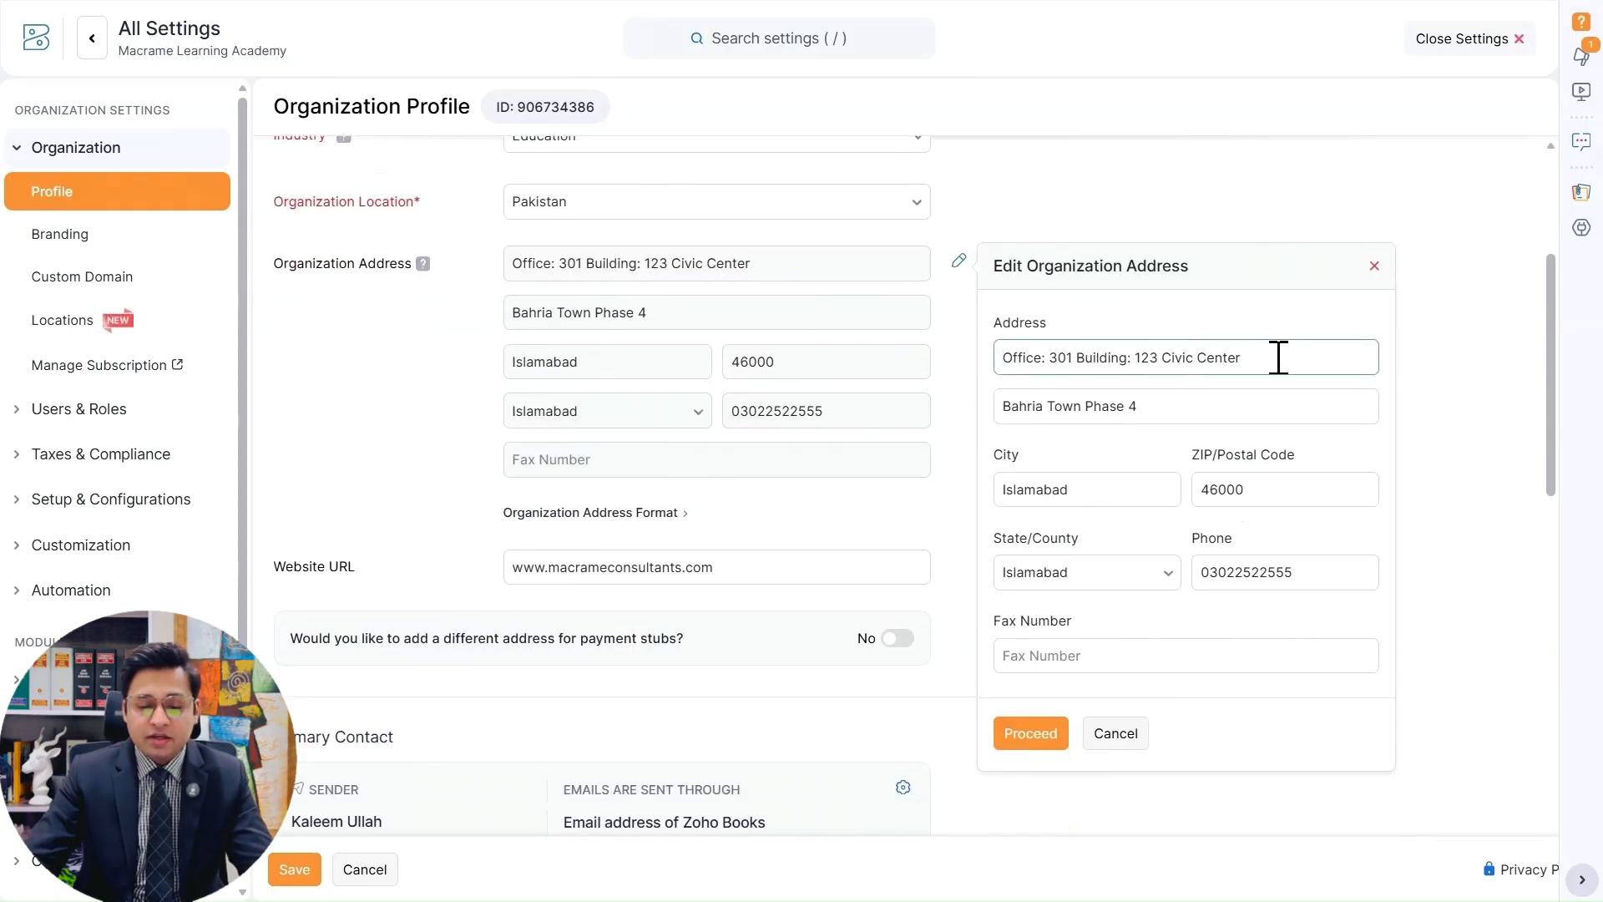
pyautogui.moveTo(1002, 357); pyautogui.dragTo(1285, 314)
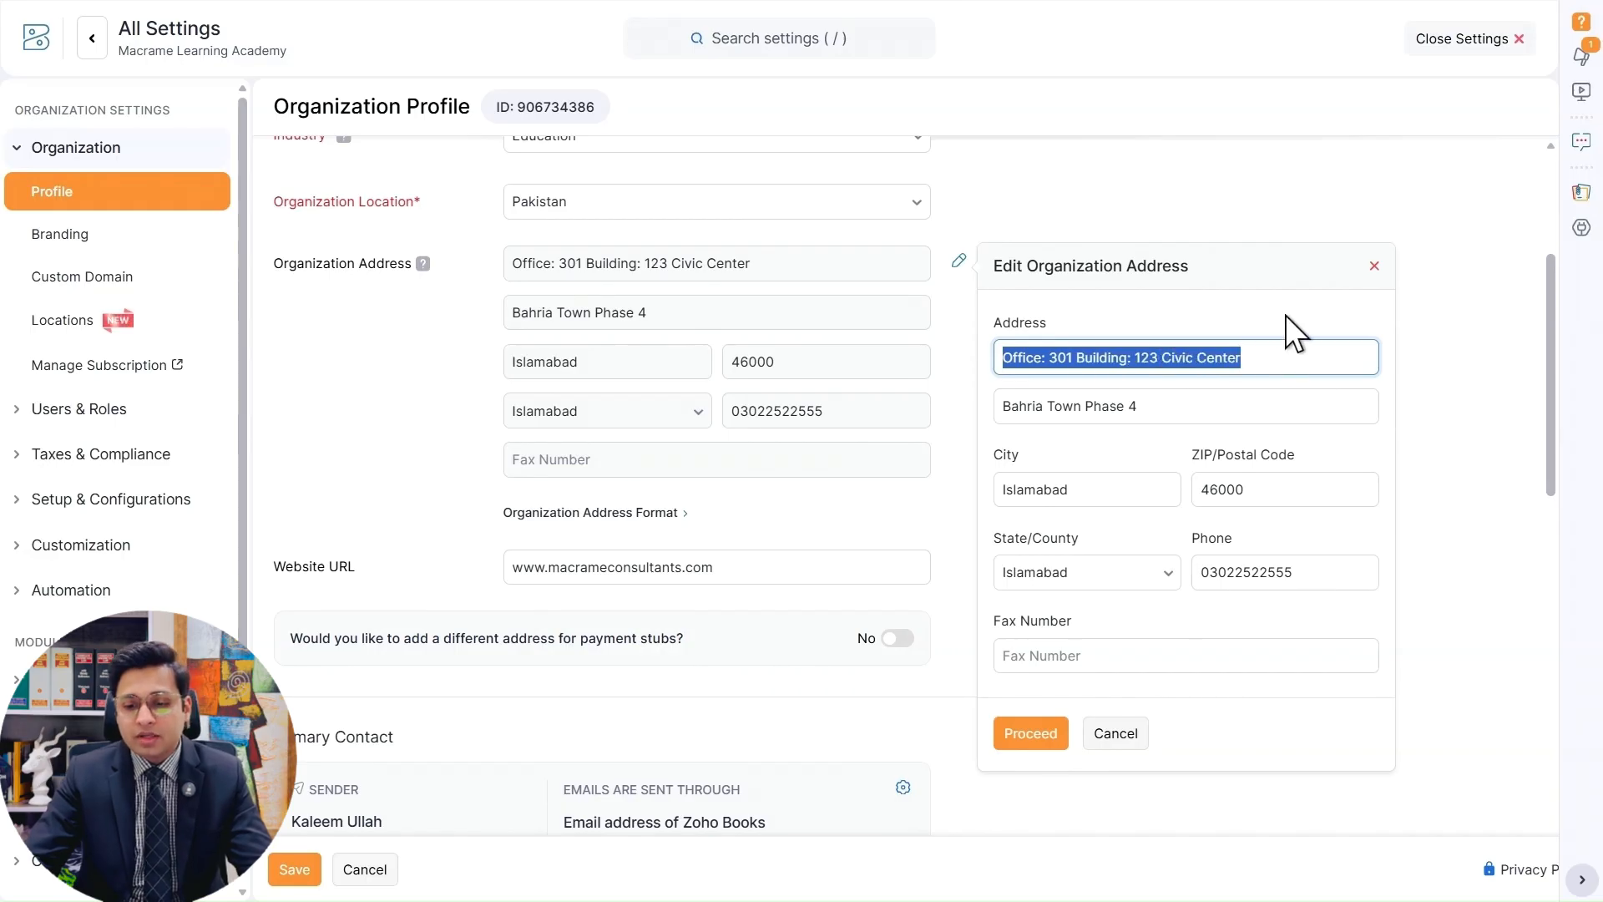
pyautogui.click(1285, 314)
pyautogui.moveTo(994, 408); pyautogui.dragTo(1206, 397)
pyautogui.click(1228, 390)
pyautogui.click(1234, 401)
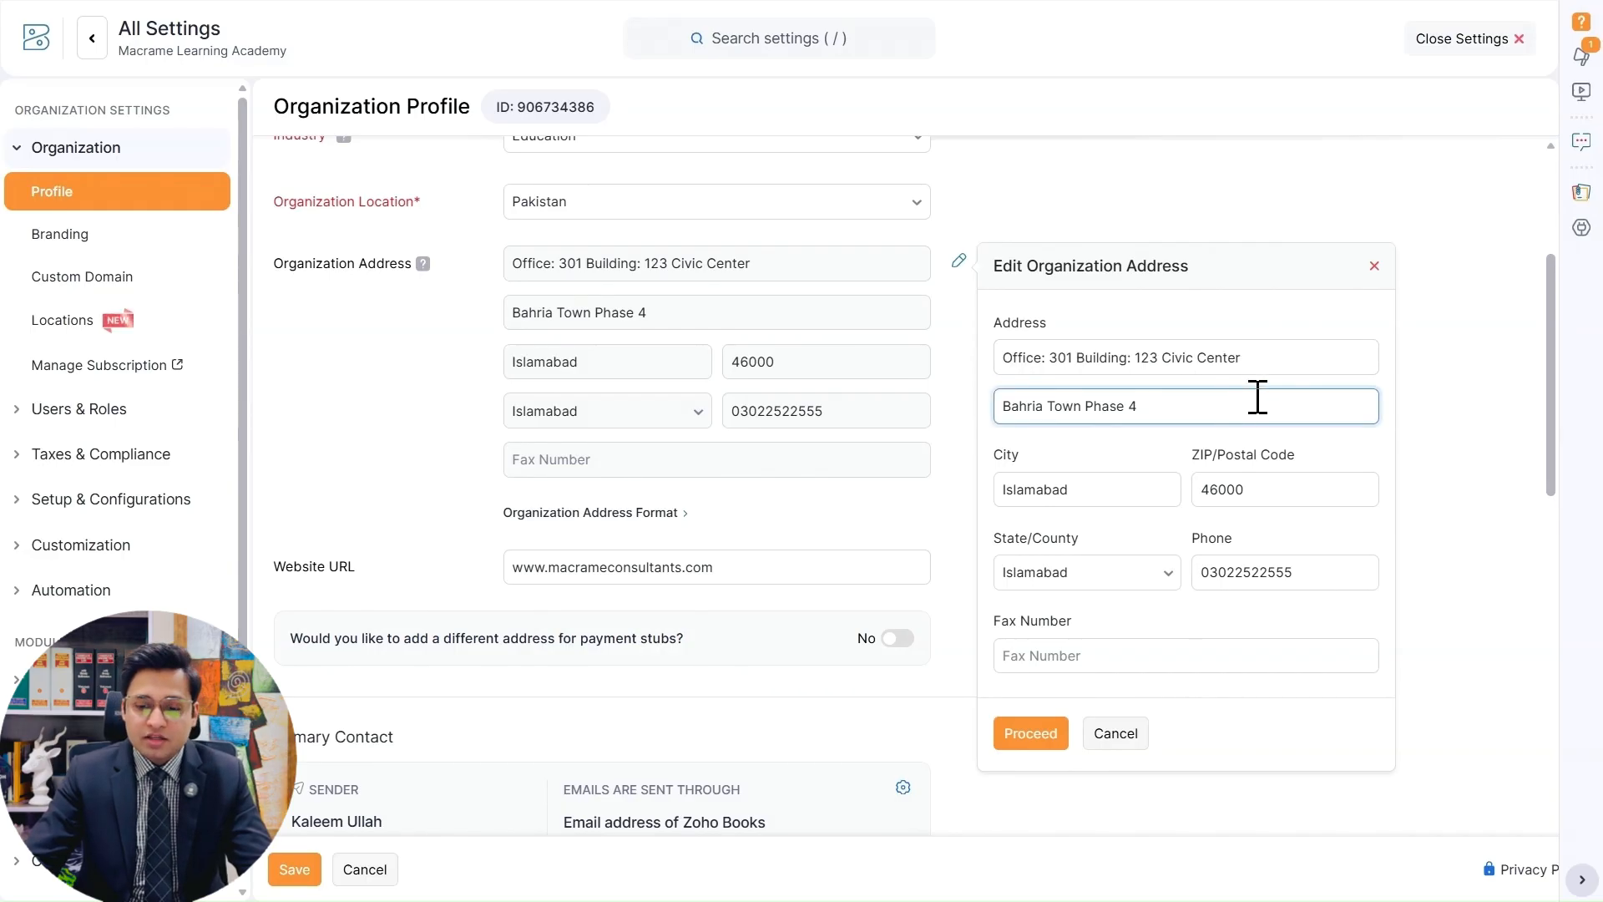
pyautogui.click(1383, 387)
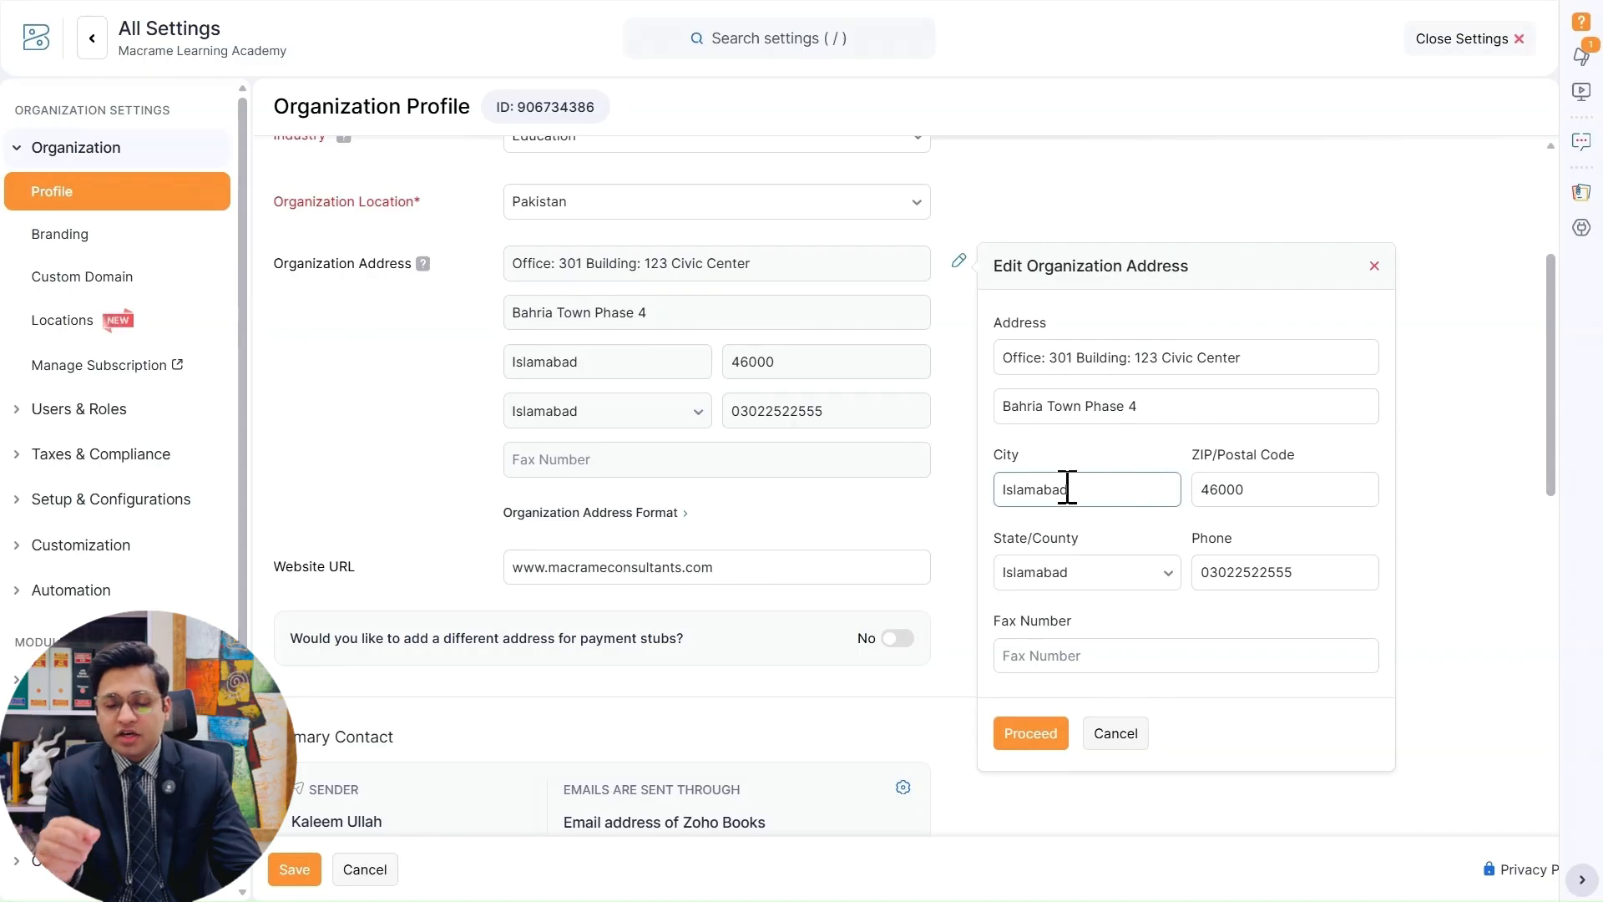
# Highlight the city in the organization address, and replace the second digit of its ZIP/postal code with 4.
pyautogui.moveTo(1078, 490); pyautogui.dragTo(1001, 490)
pyautogui.click(1220, 489)
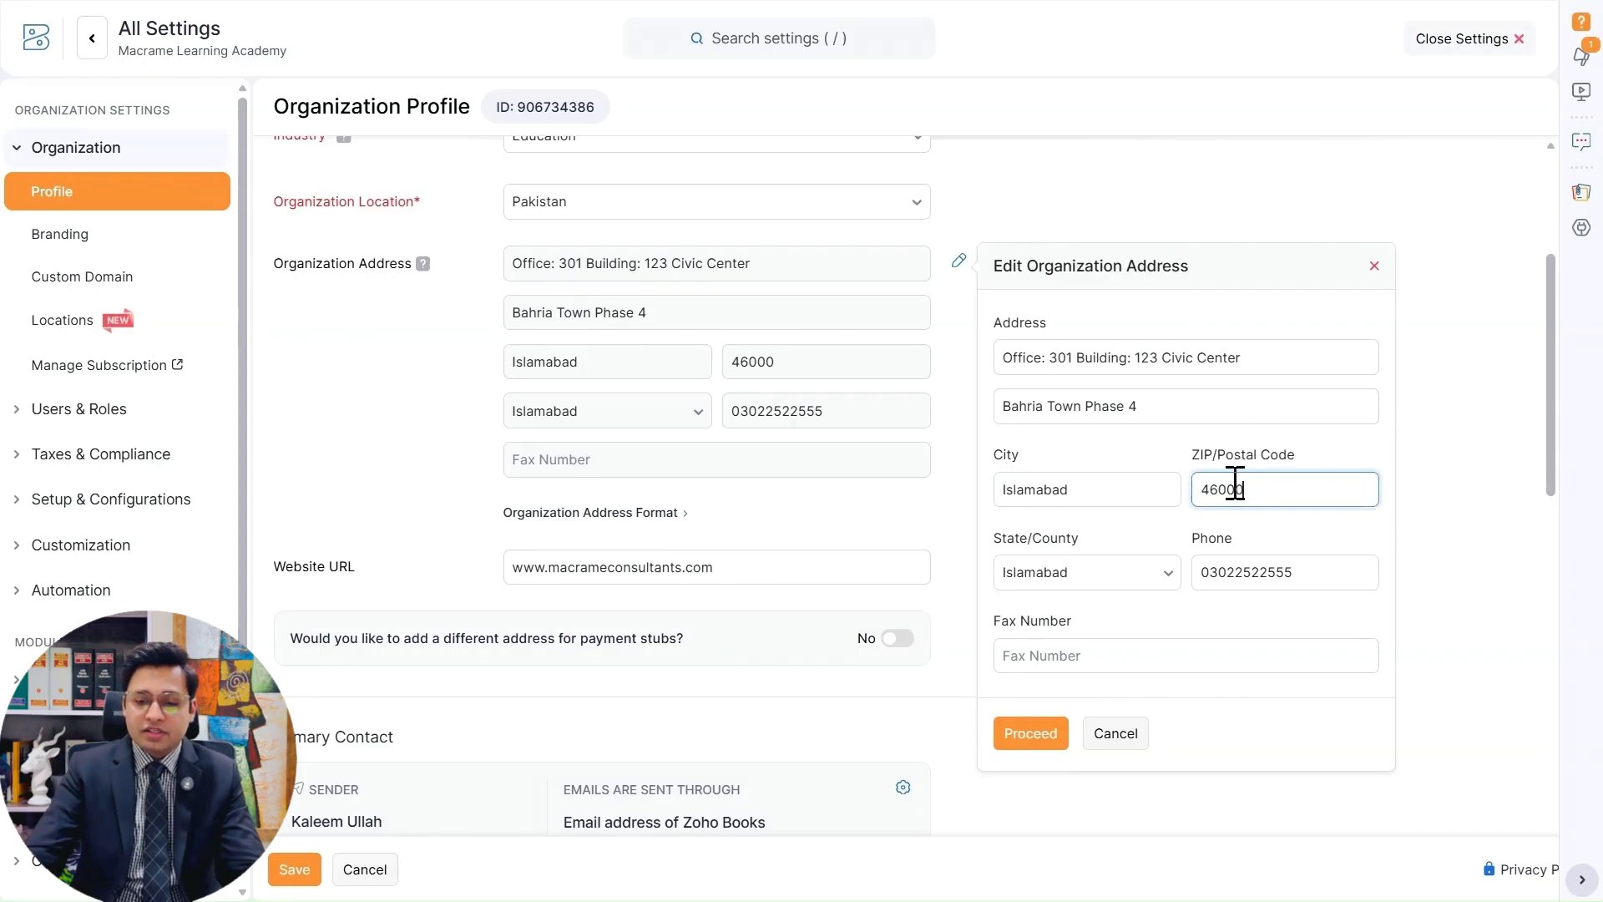
pyautogui.press('BackSpace')
pyautogui.write('4')
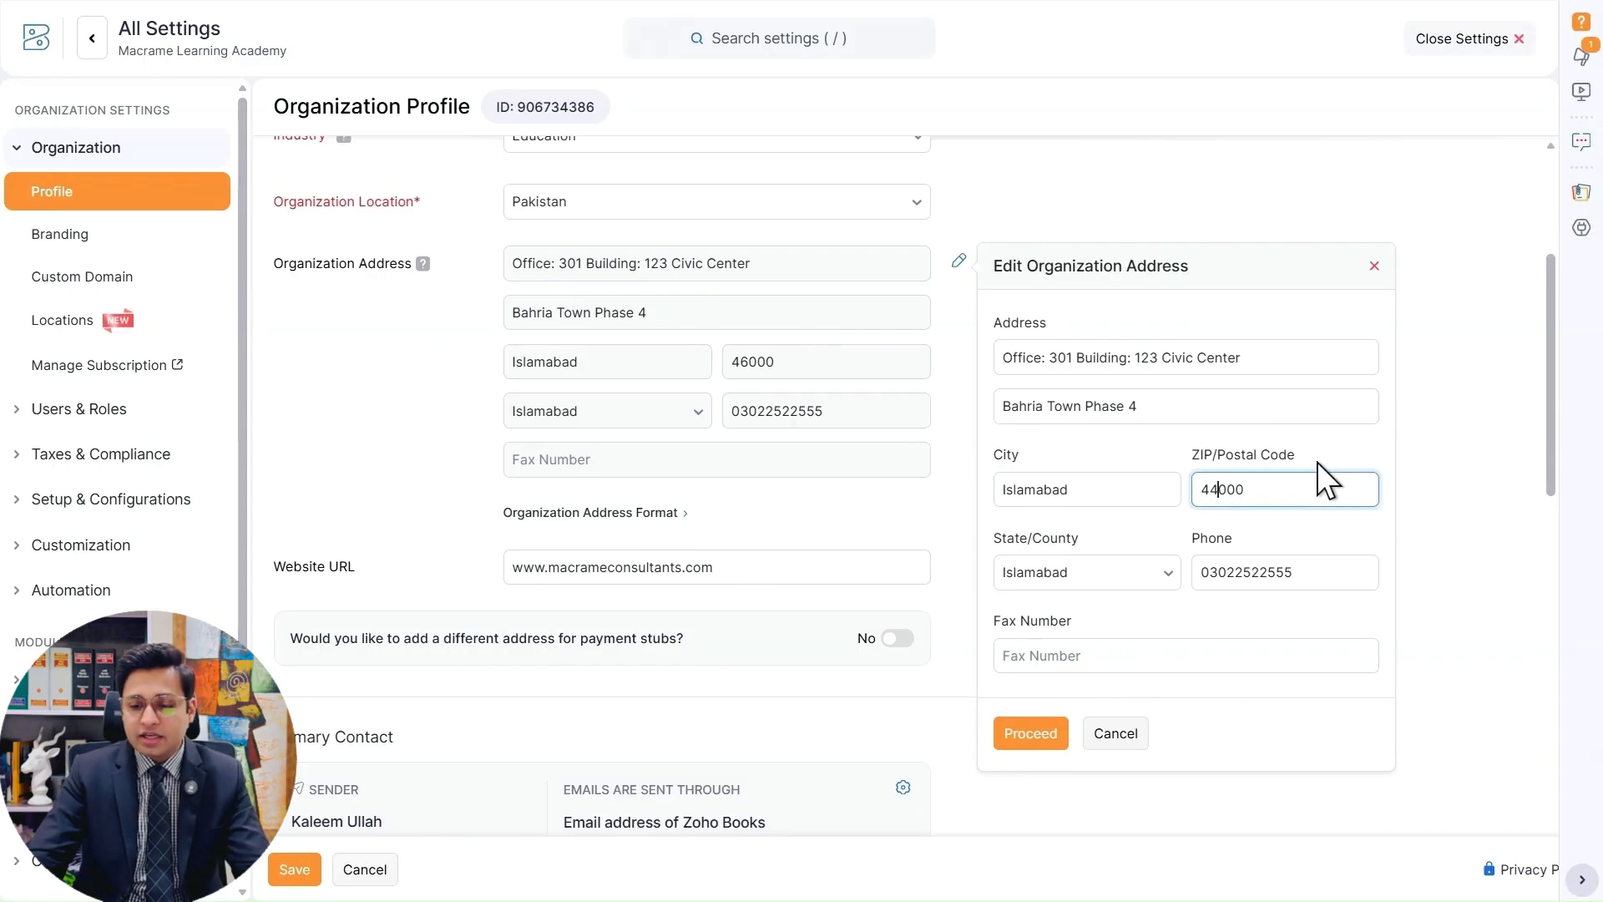
pyautogui.click(1258, 443)
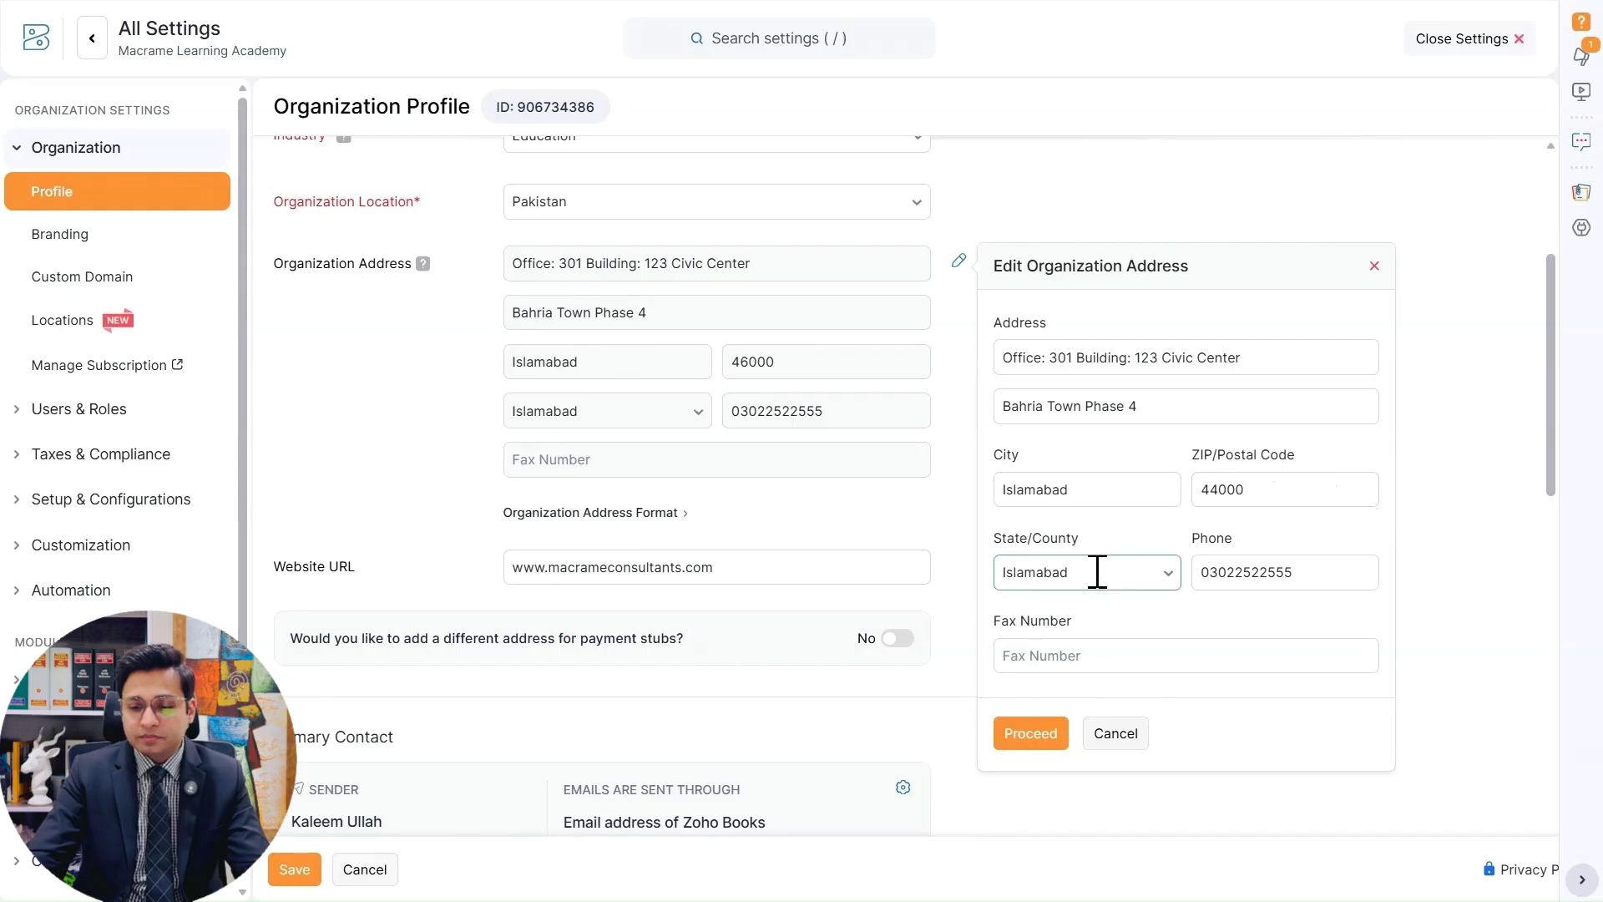
# Browse the State/County choices, pick Islamabad, and check the phone and fax number fields of the organization address.
pyautogui.click(1159, 572)
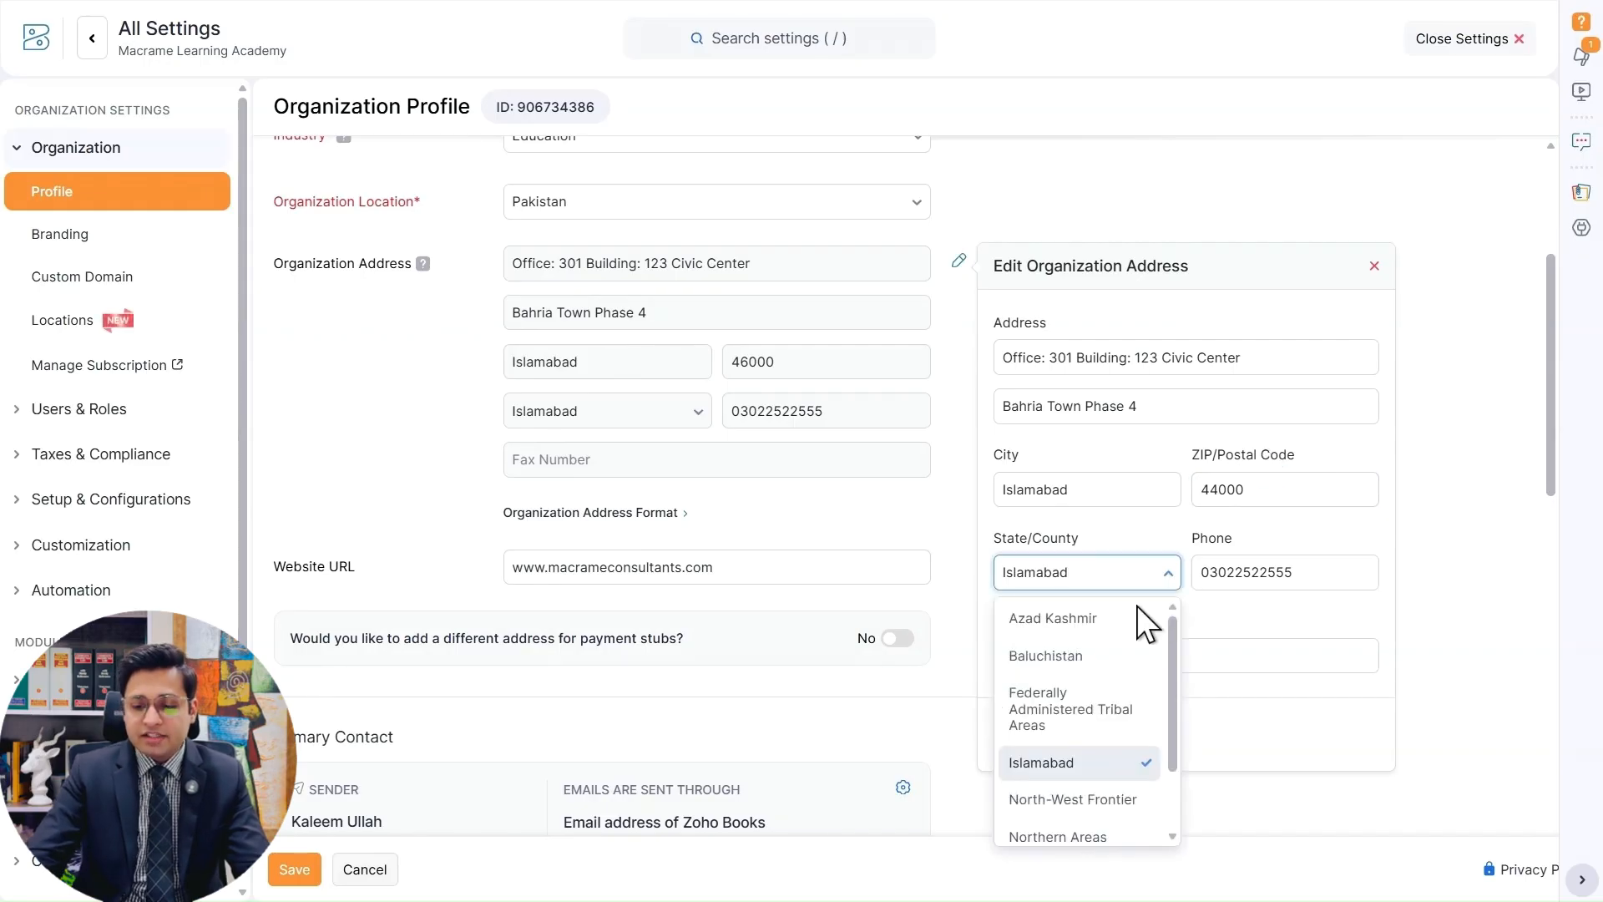
pyautogui.click(1123, 763)
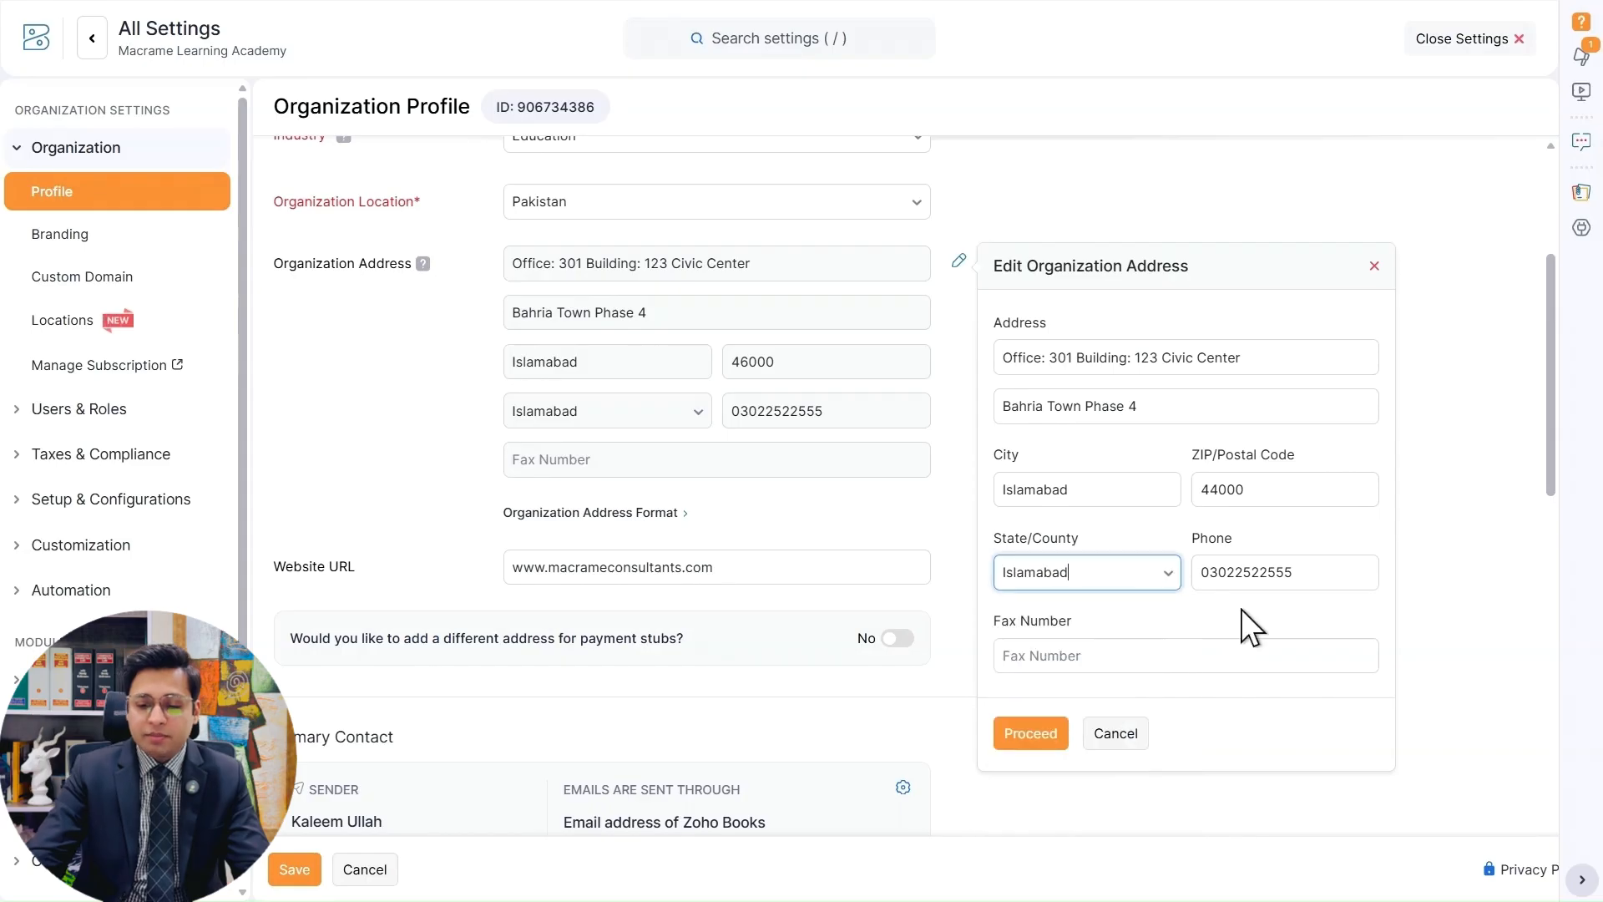
pyautogui.click(1217, 573)
pyautogui.click(1164, 619)
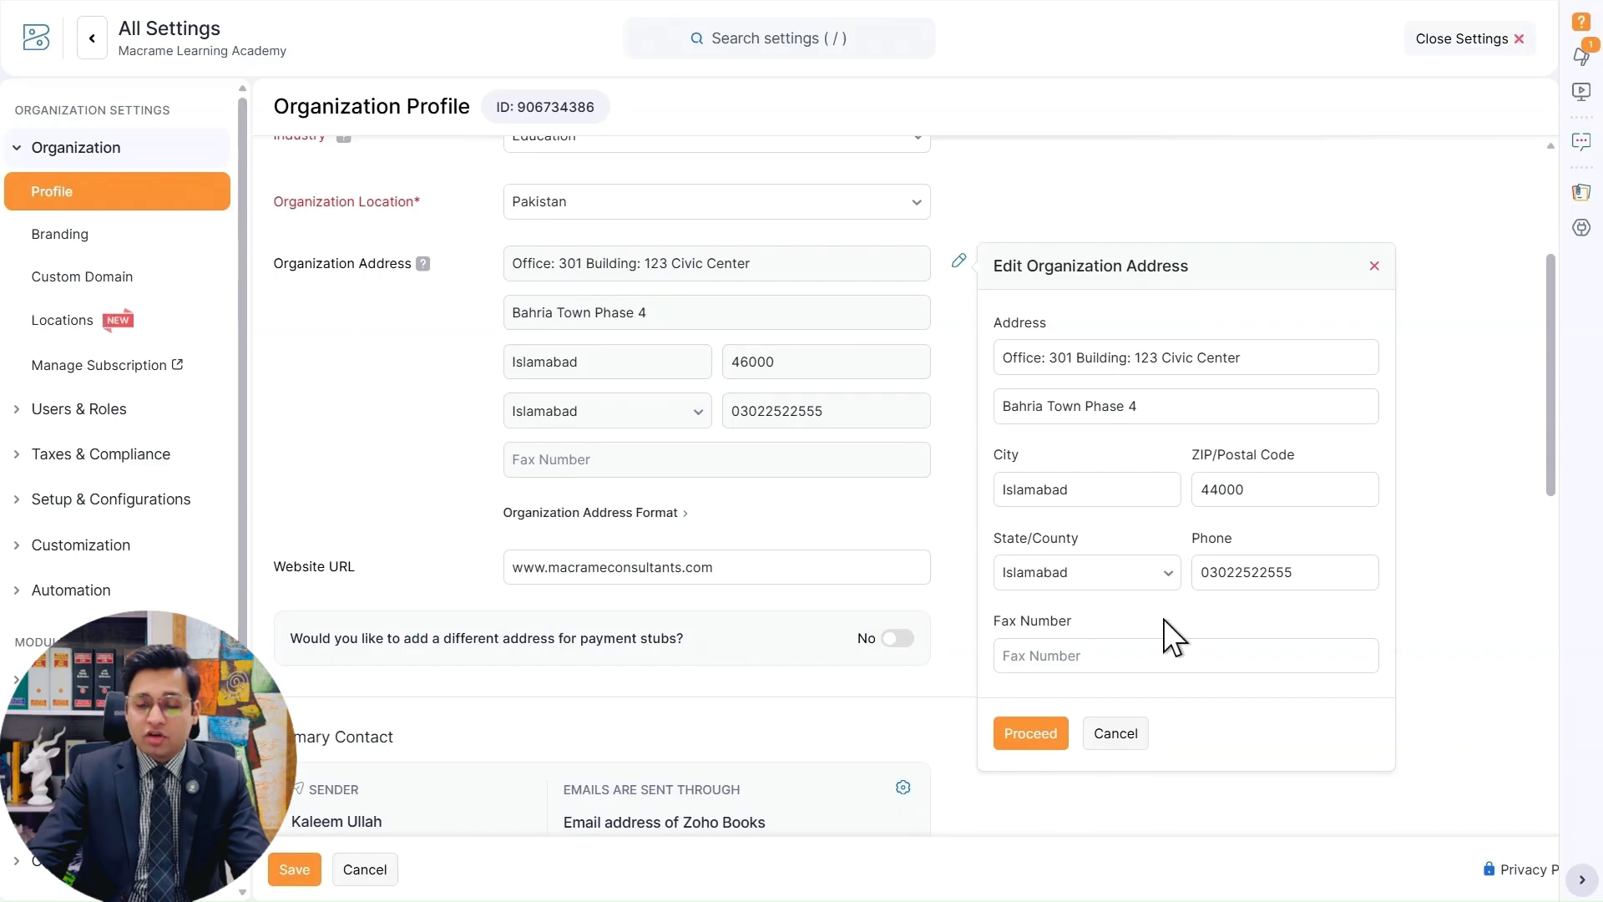
pyautogui.click(1034, 656)
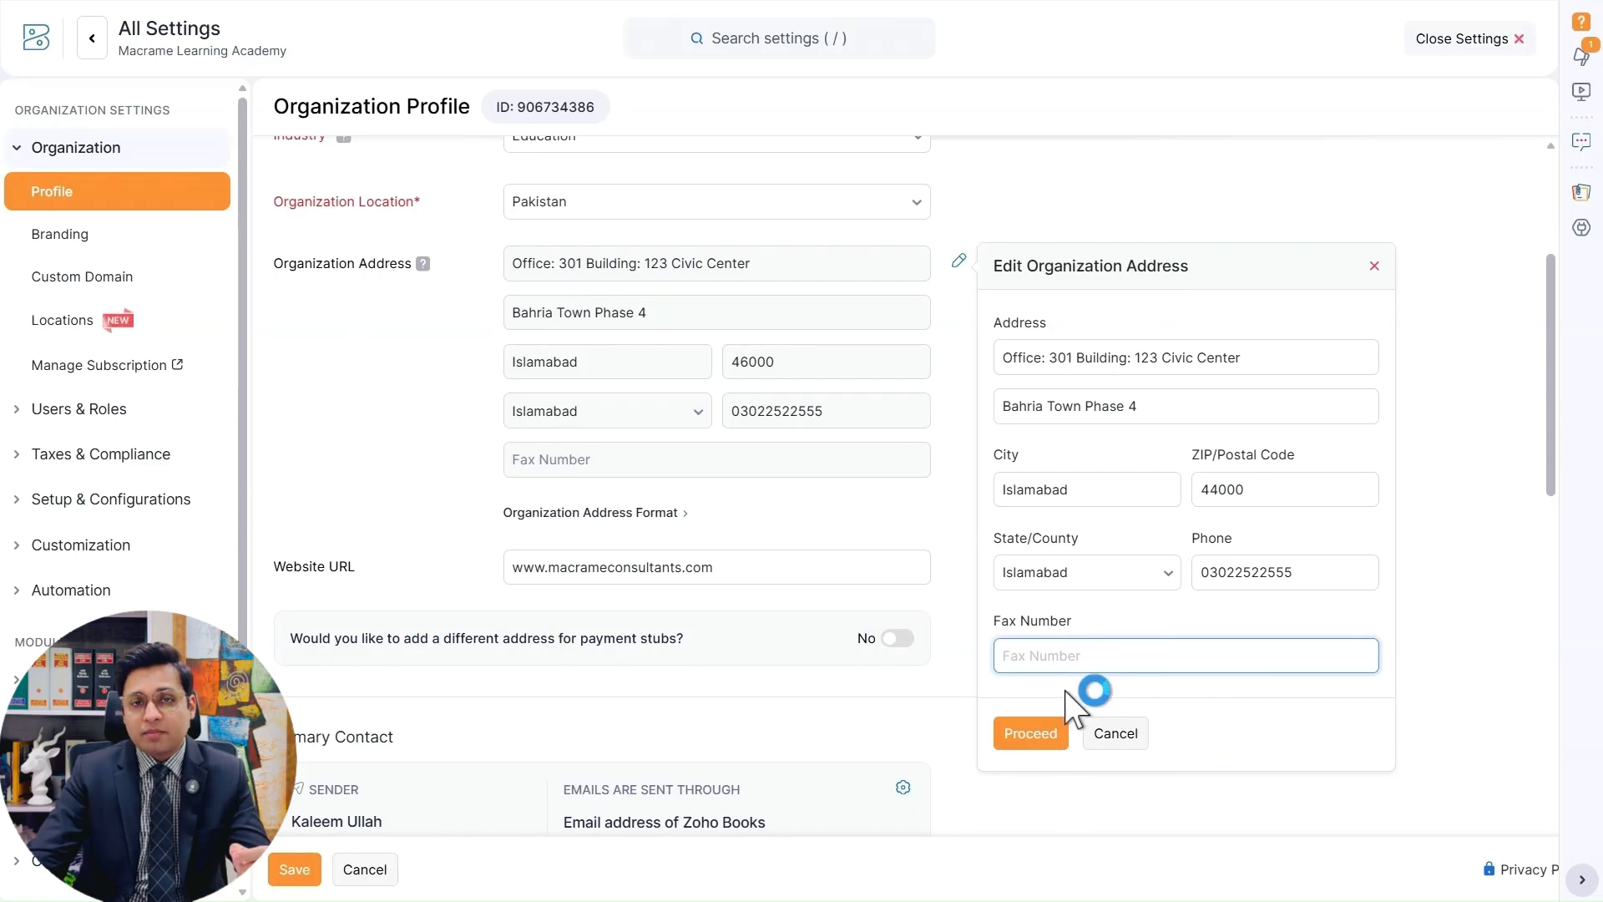
# Proceed with the edited organization address and save the preference to update all transactions.
pyautogui.click(1032, 735)
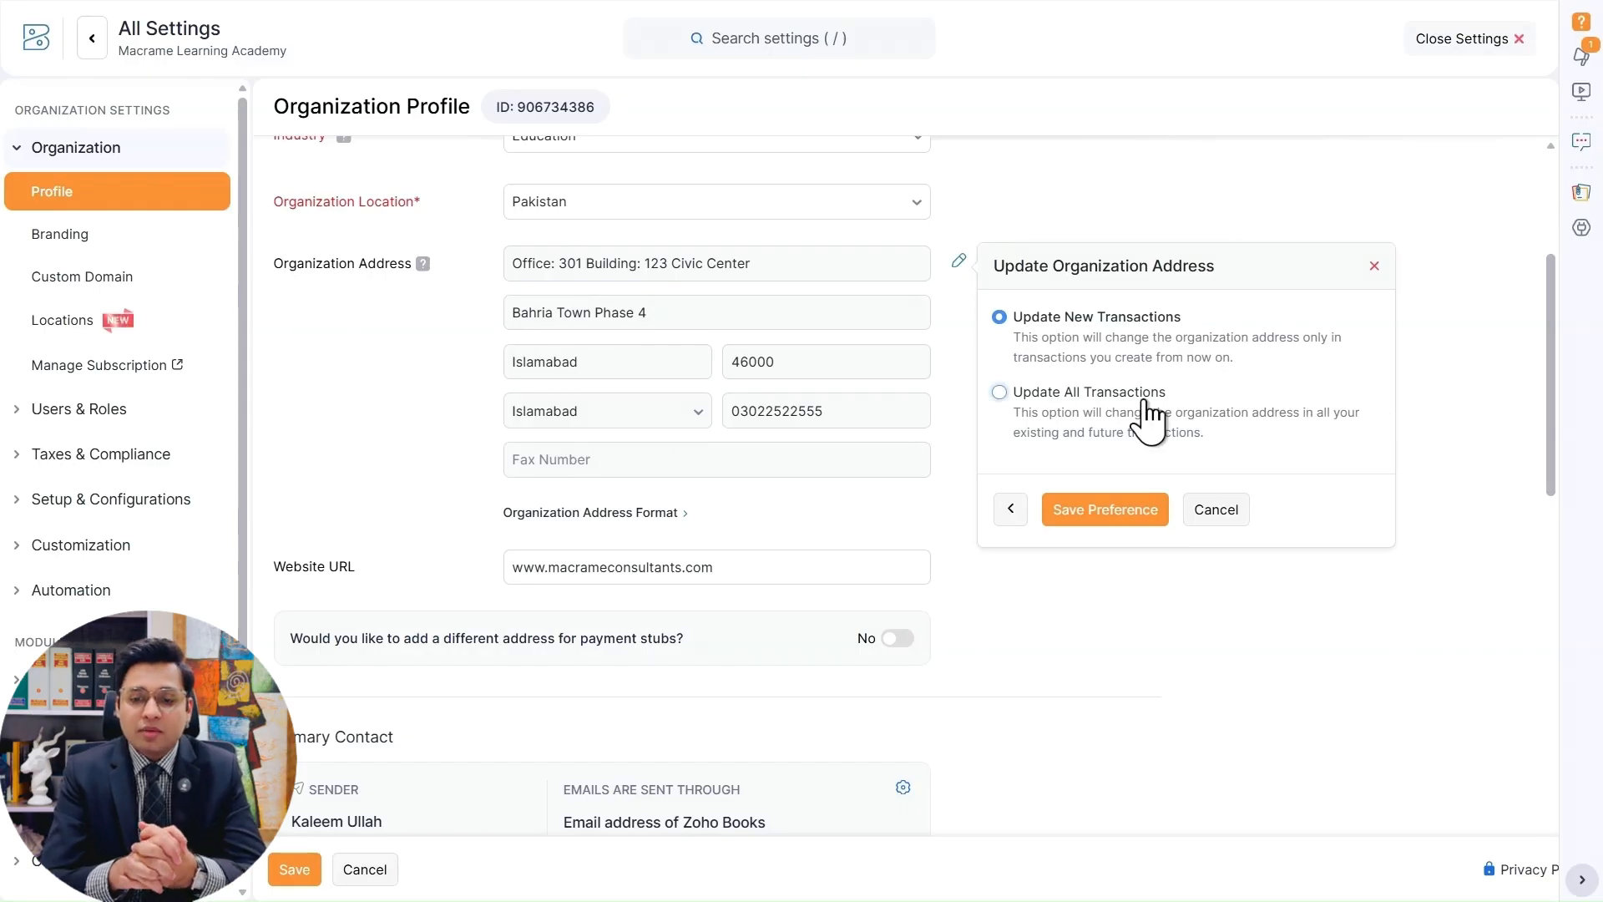
pyautogui.click(1120, 425)
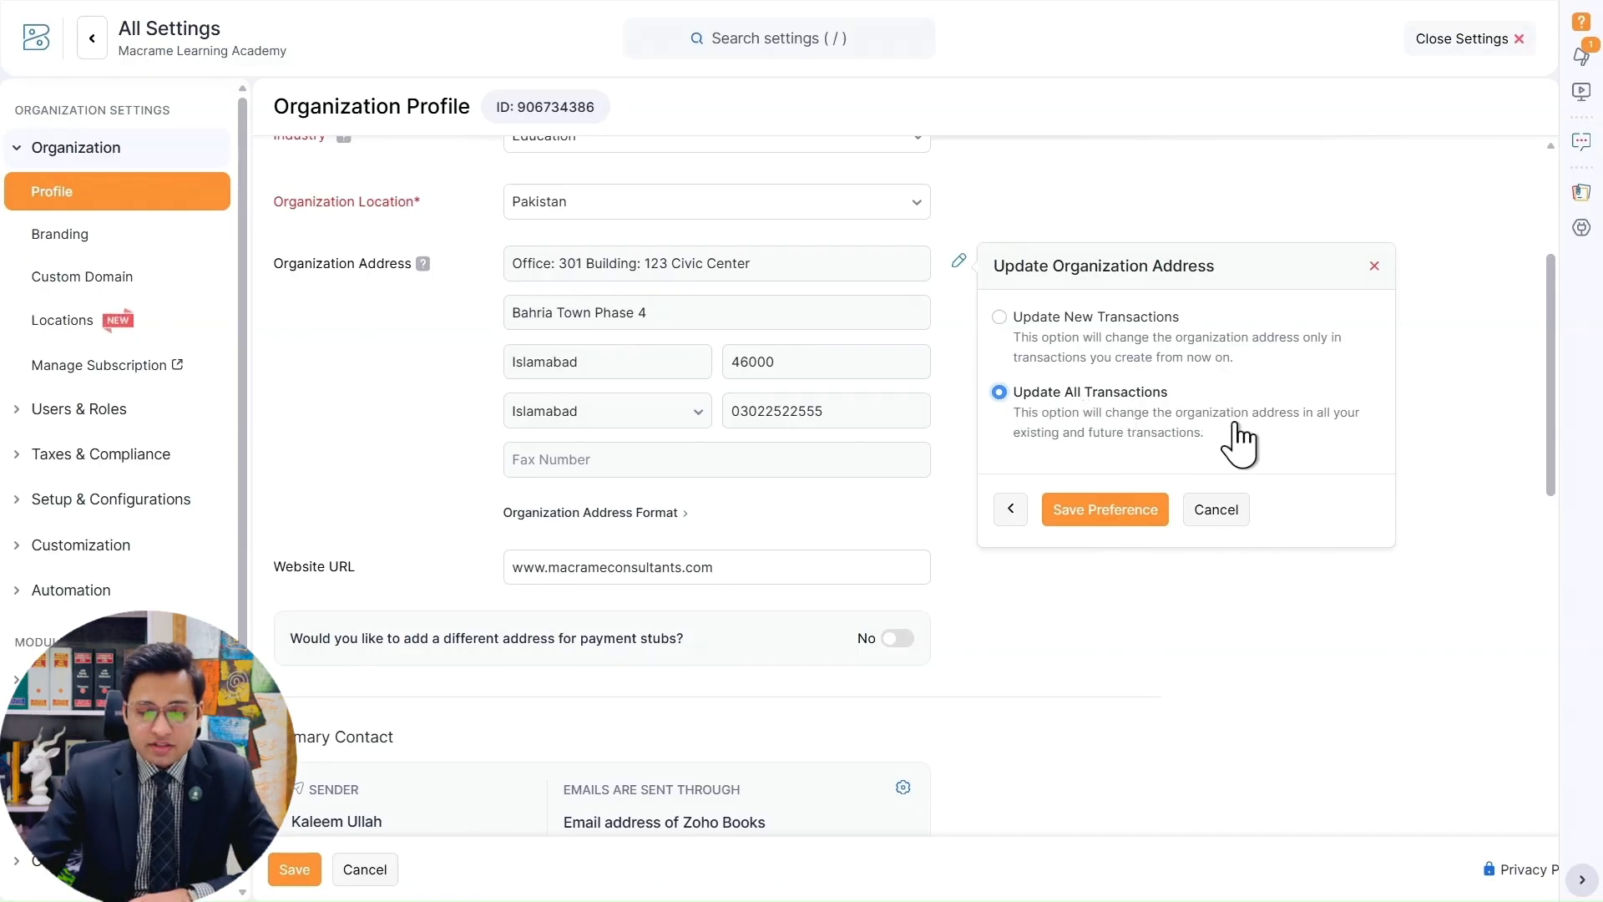
pyautogui.click(1107, 509)
# Highlight the domain in the organization's Website URL to examine it, and clear the highlight.
pyautogui.scroll(-2, 987, 478)
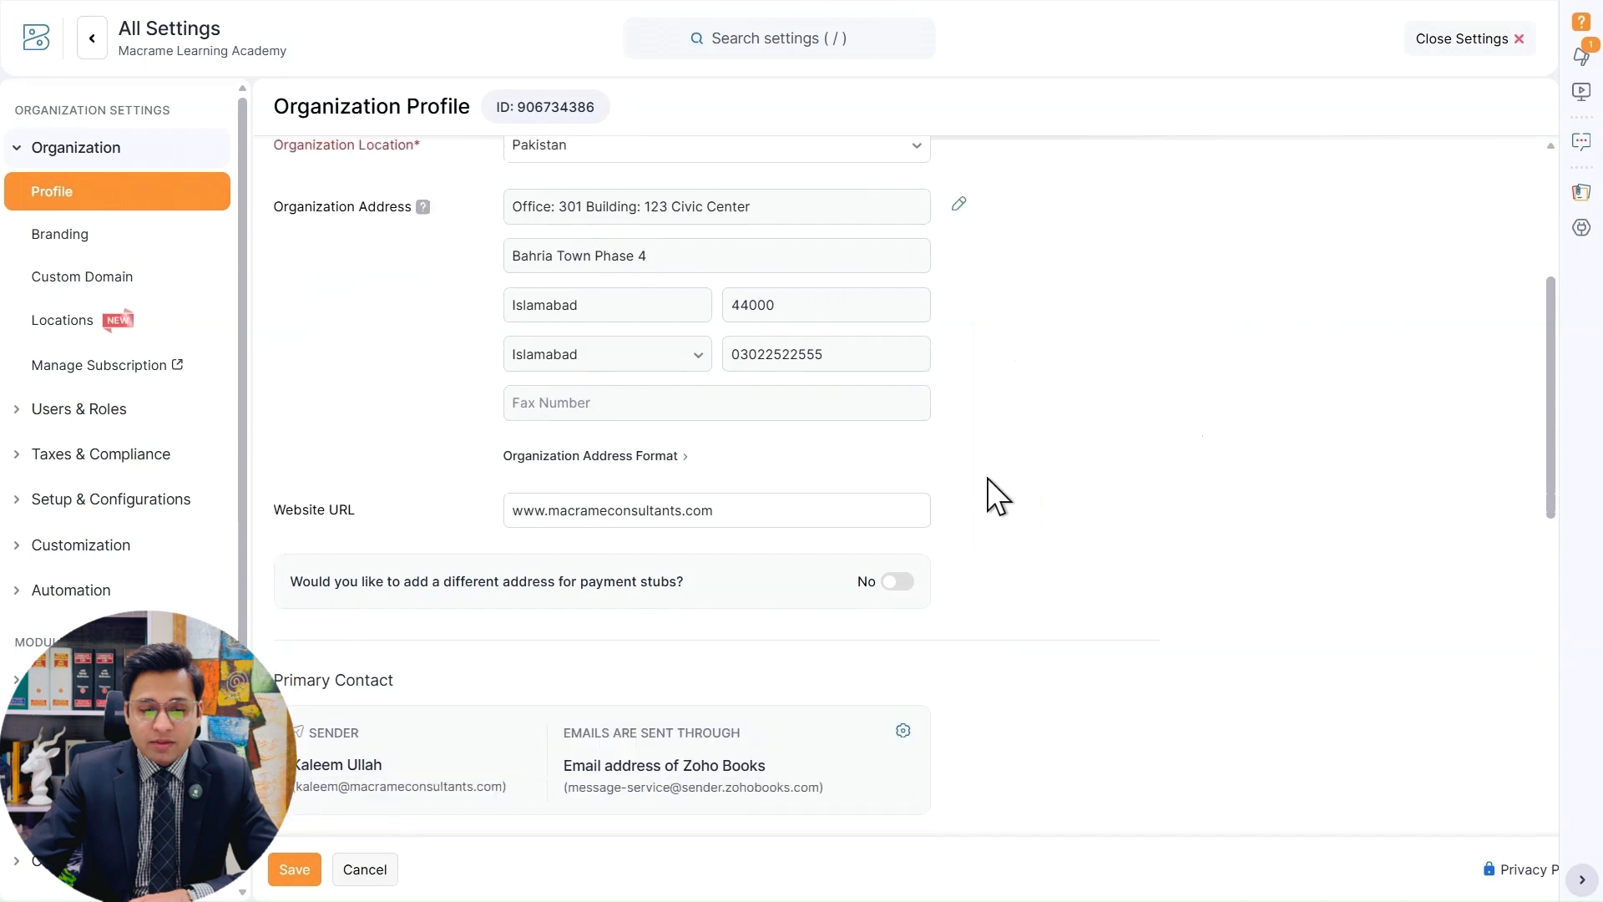
pyautogui.click(709, 458)
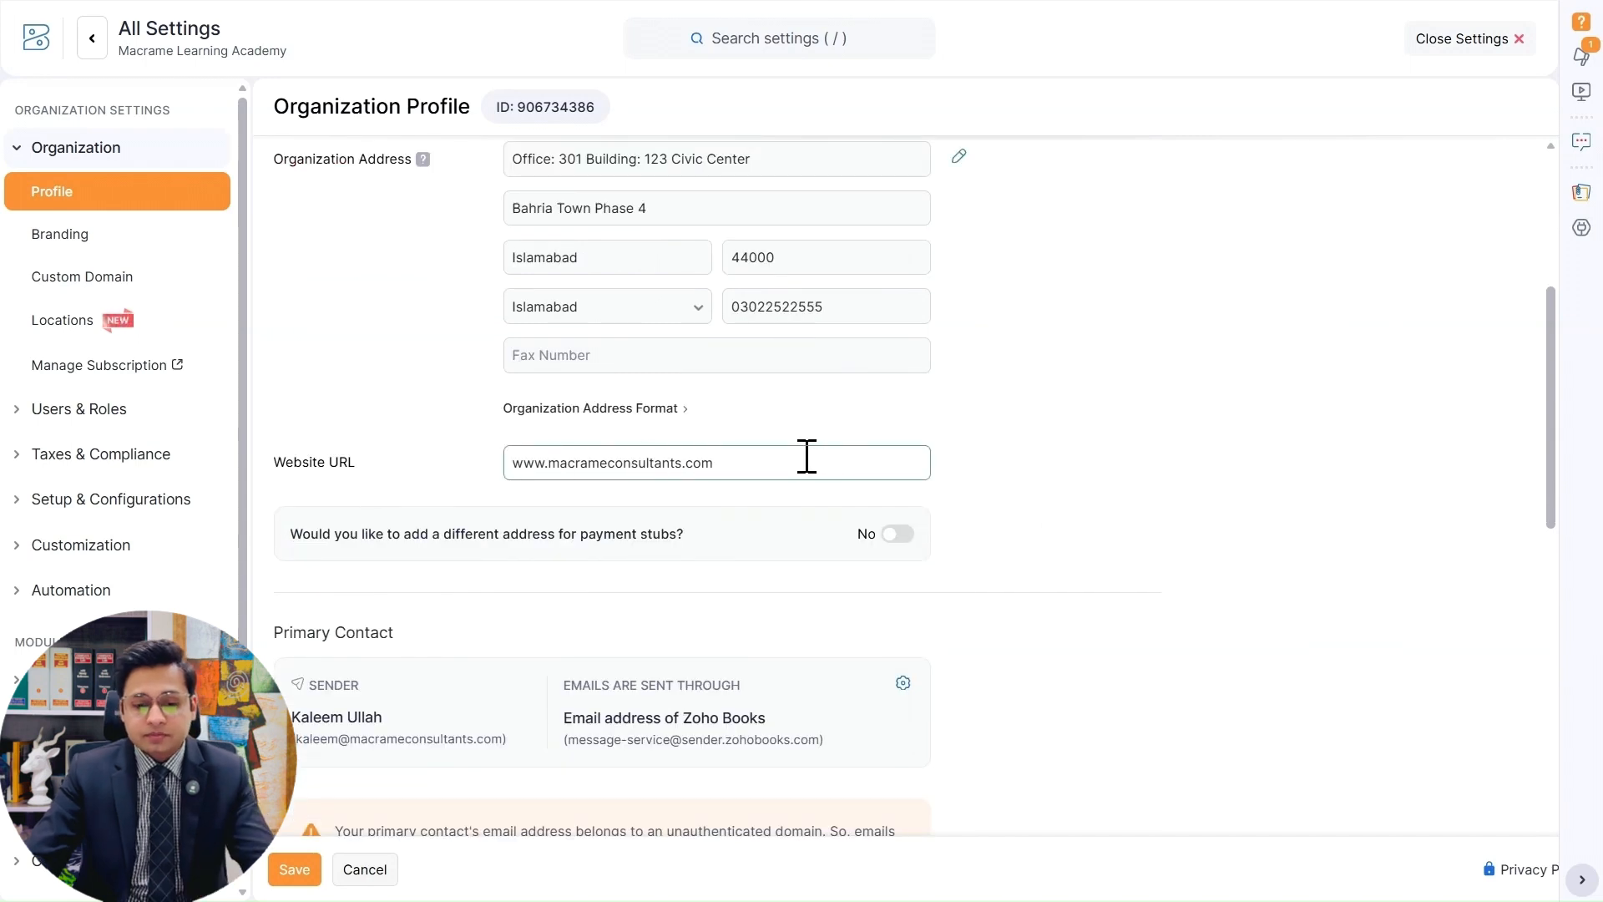
pyautogui.moveTo(805, 456); pyautogui.dragTo(565, 456)
pyautogui.click(585, 430)
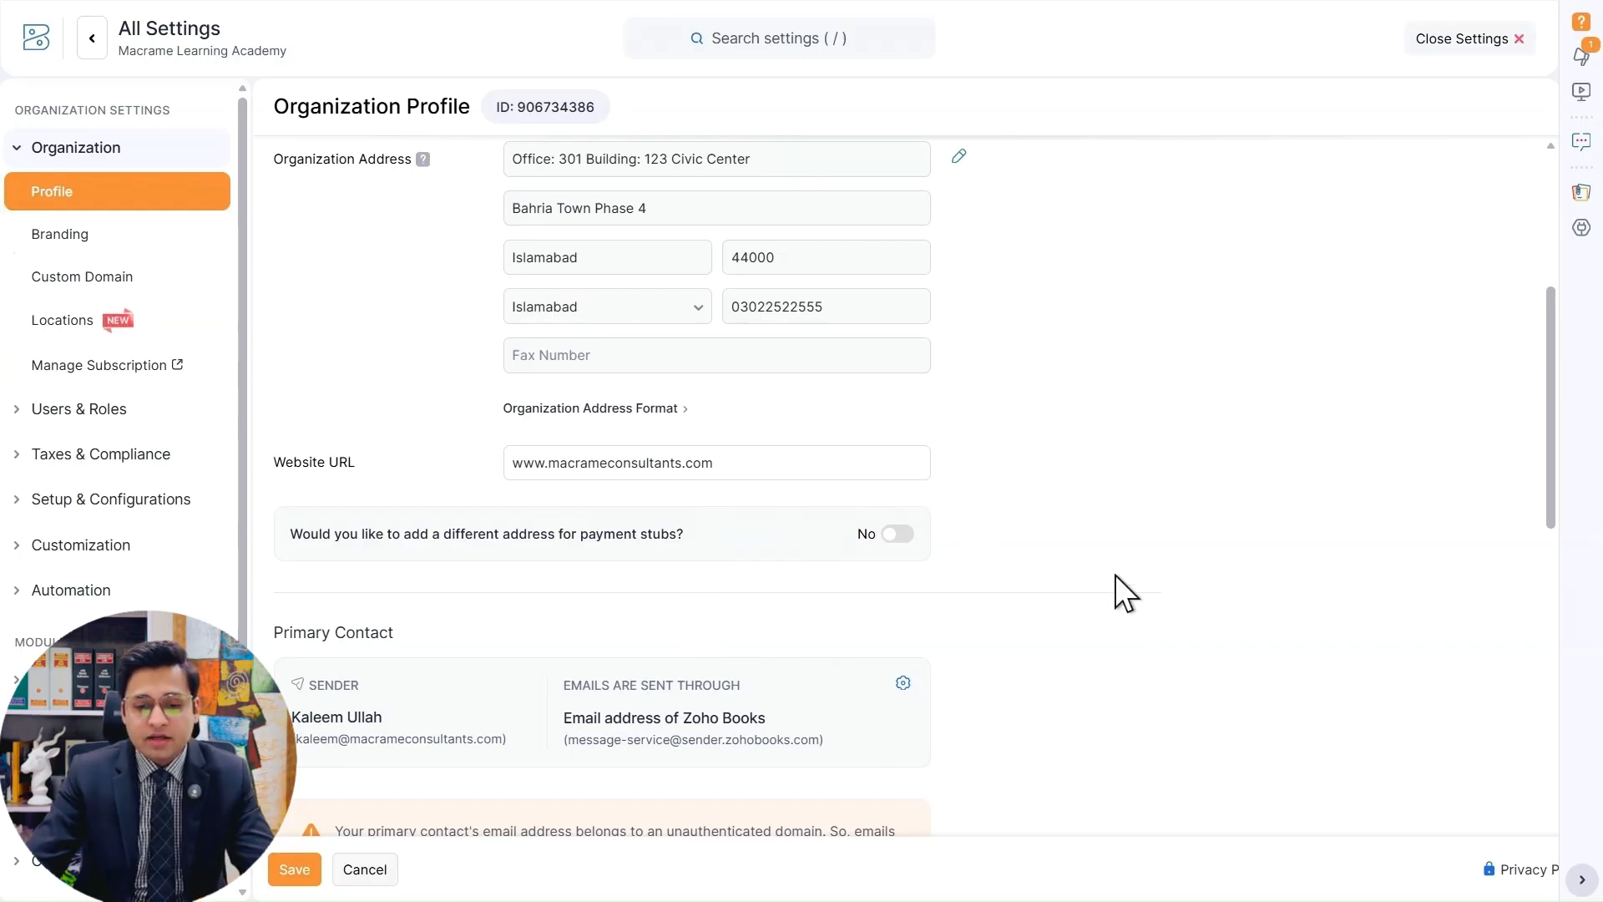
# Review the primary contact section, open the DKIM authentication details for its email domain, and close them without validating.
pyautogui.scroll(-1, 1049, 494)
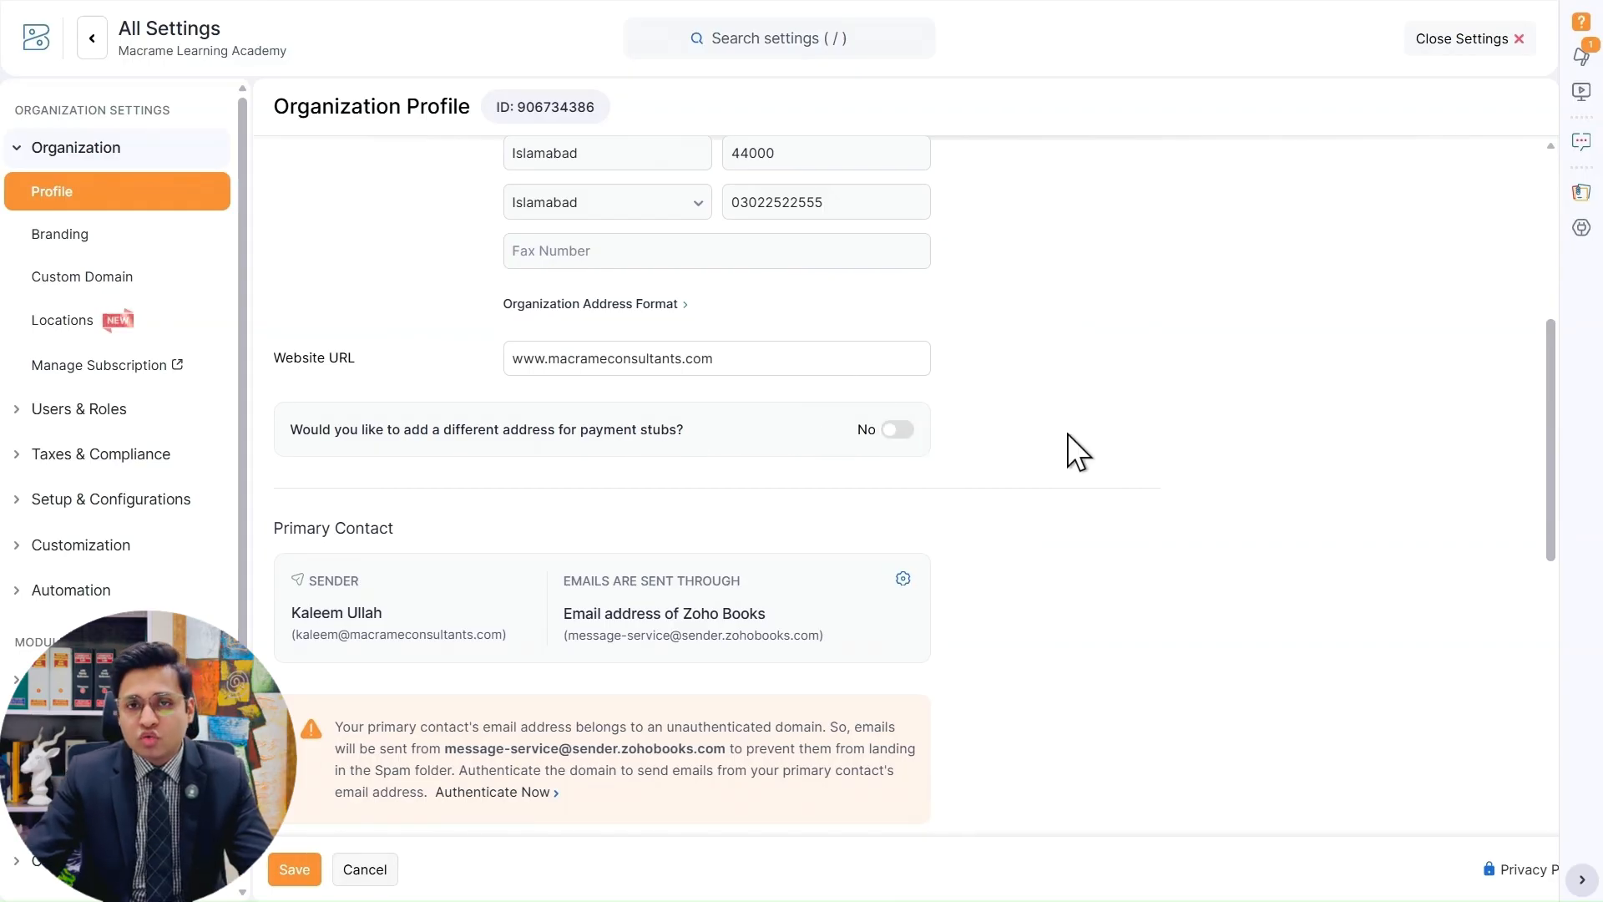
pyautogui.scroll(-3, 1069, 434)
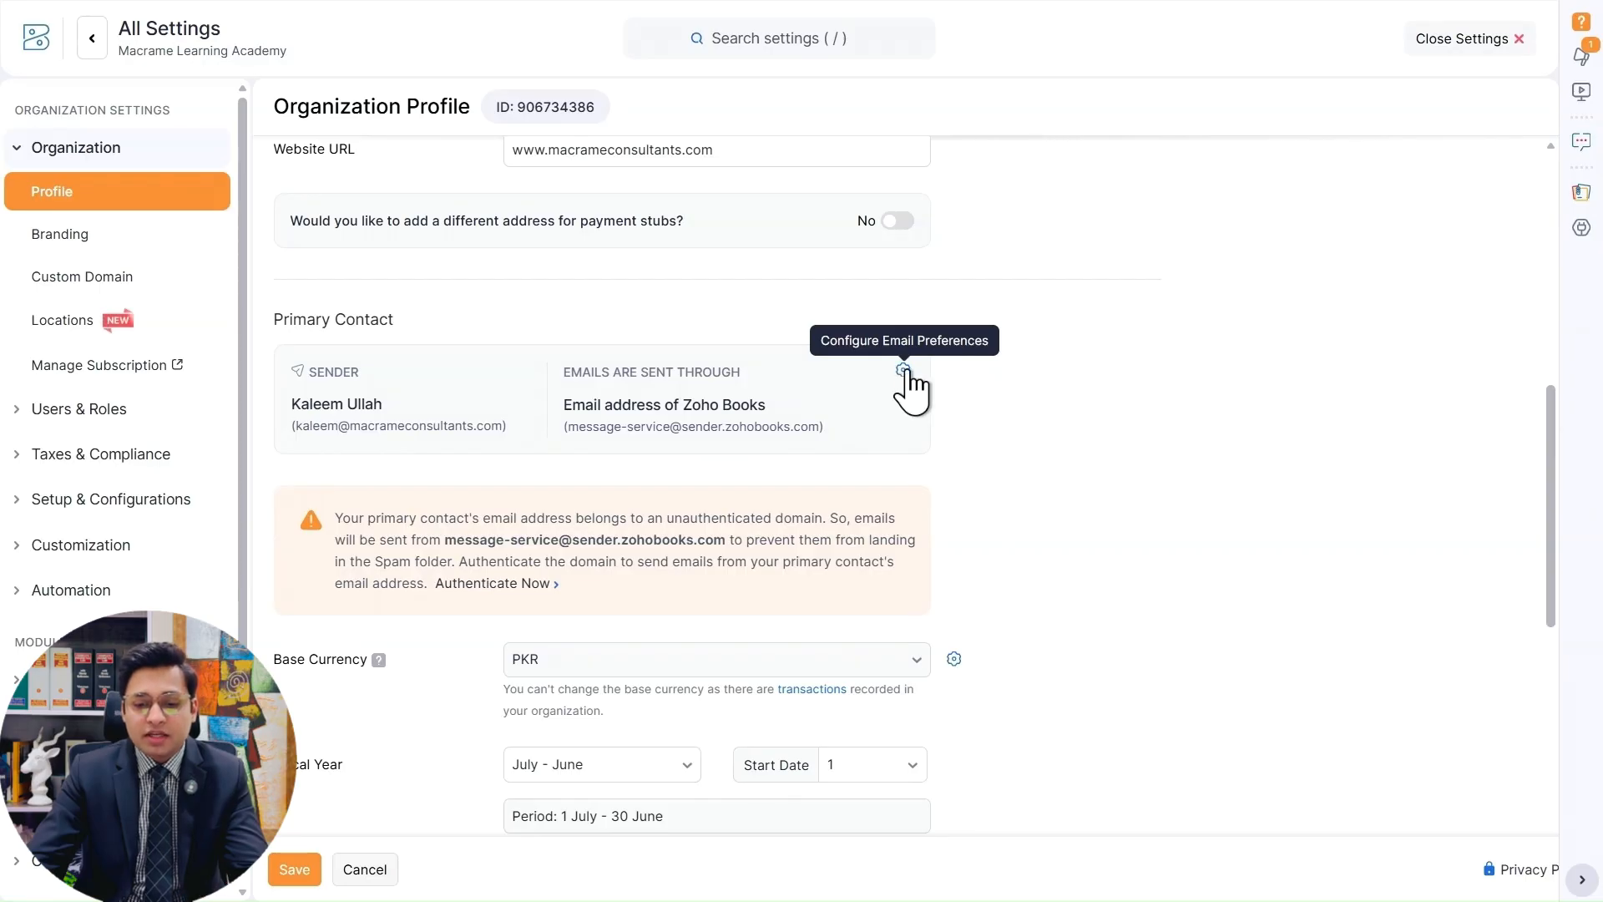
pyautogui.scroll(-1, 998, 377)
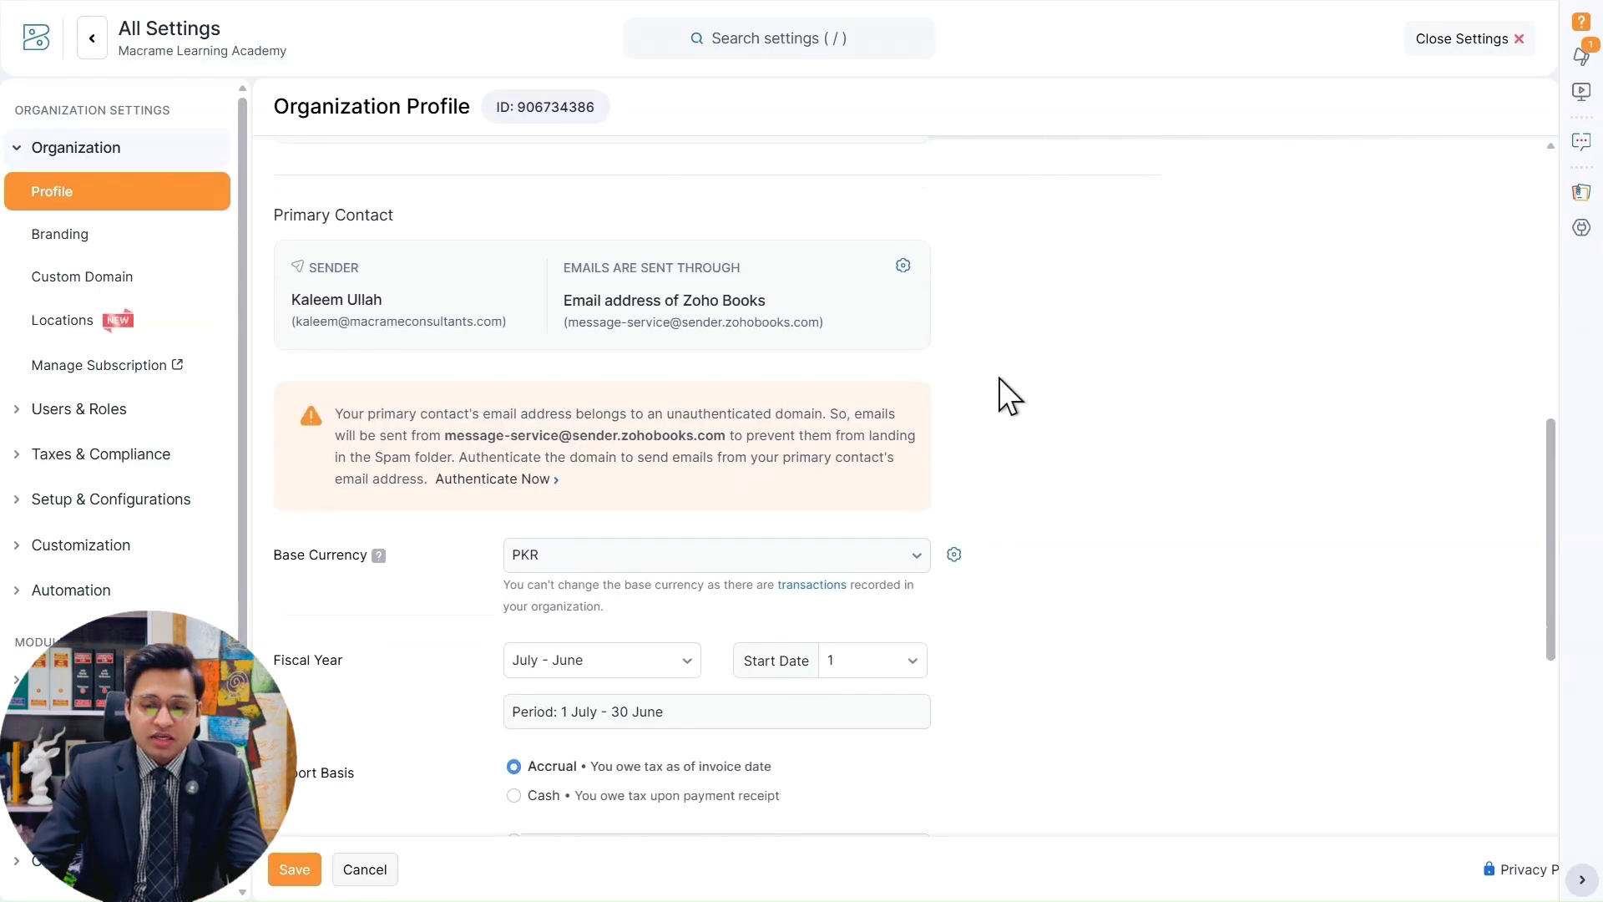
pyautogui.scroll(1, 999, 377)
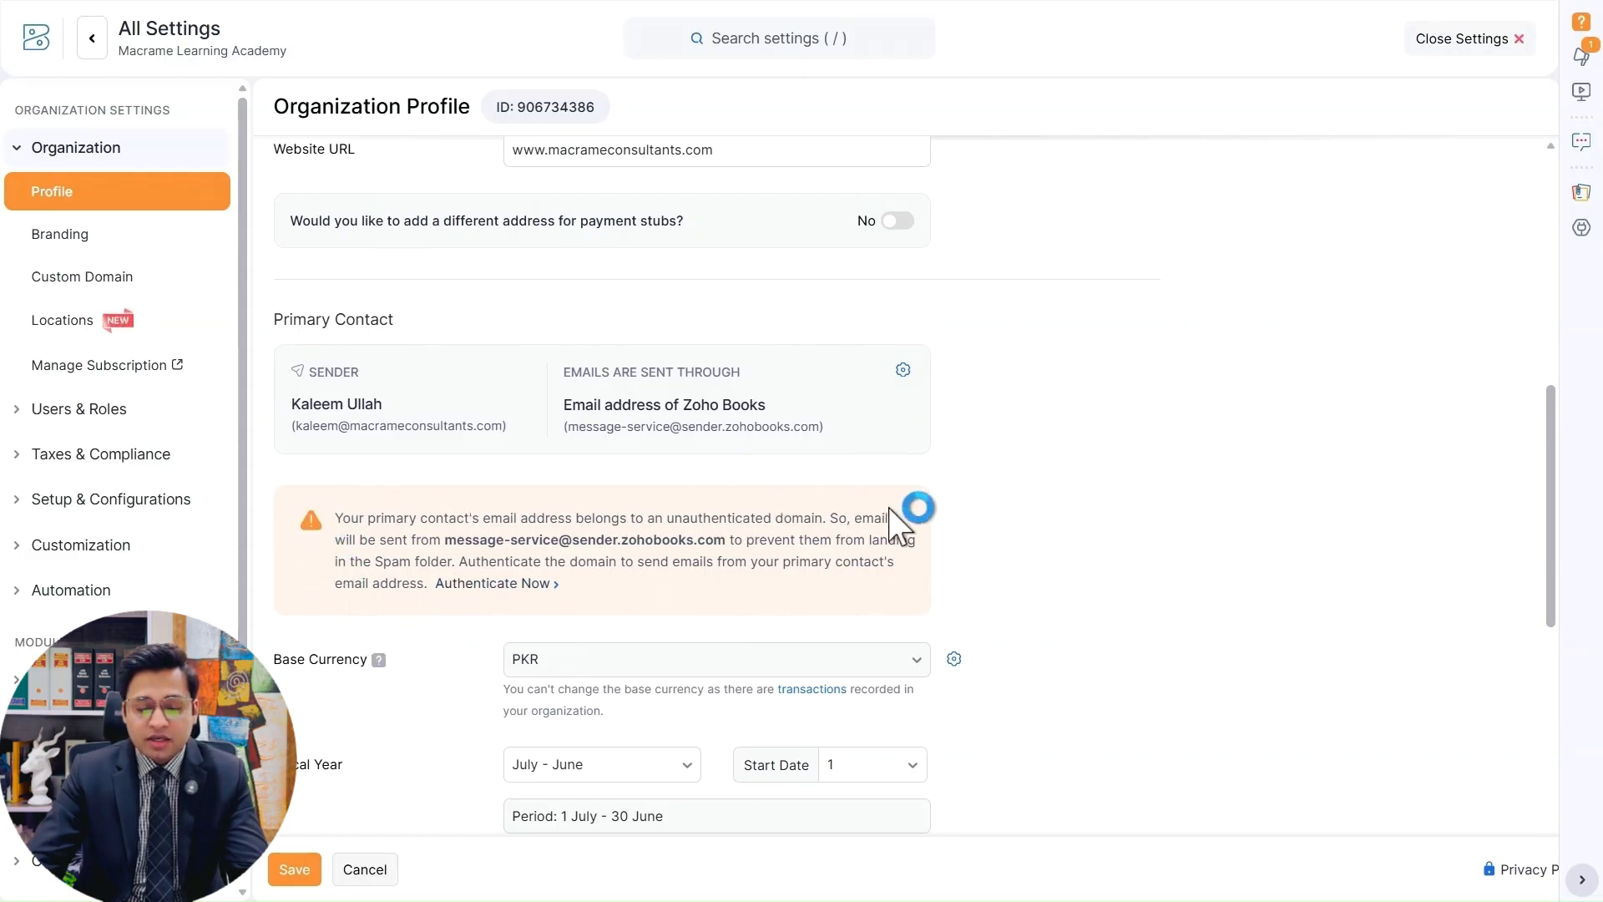
pyautogui.click(506, 584)
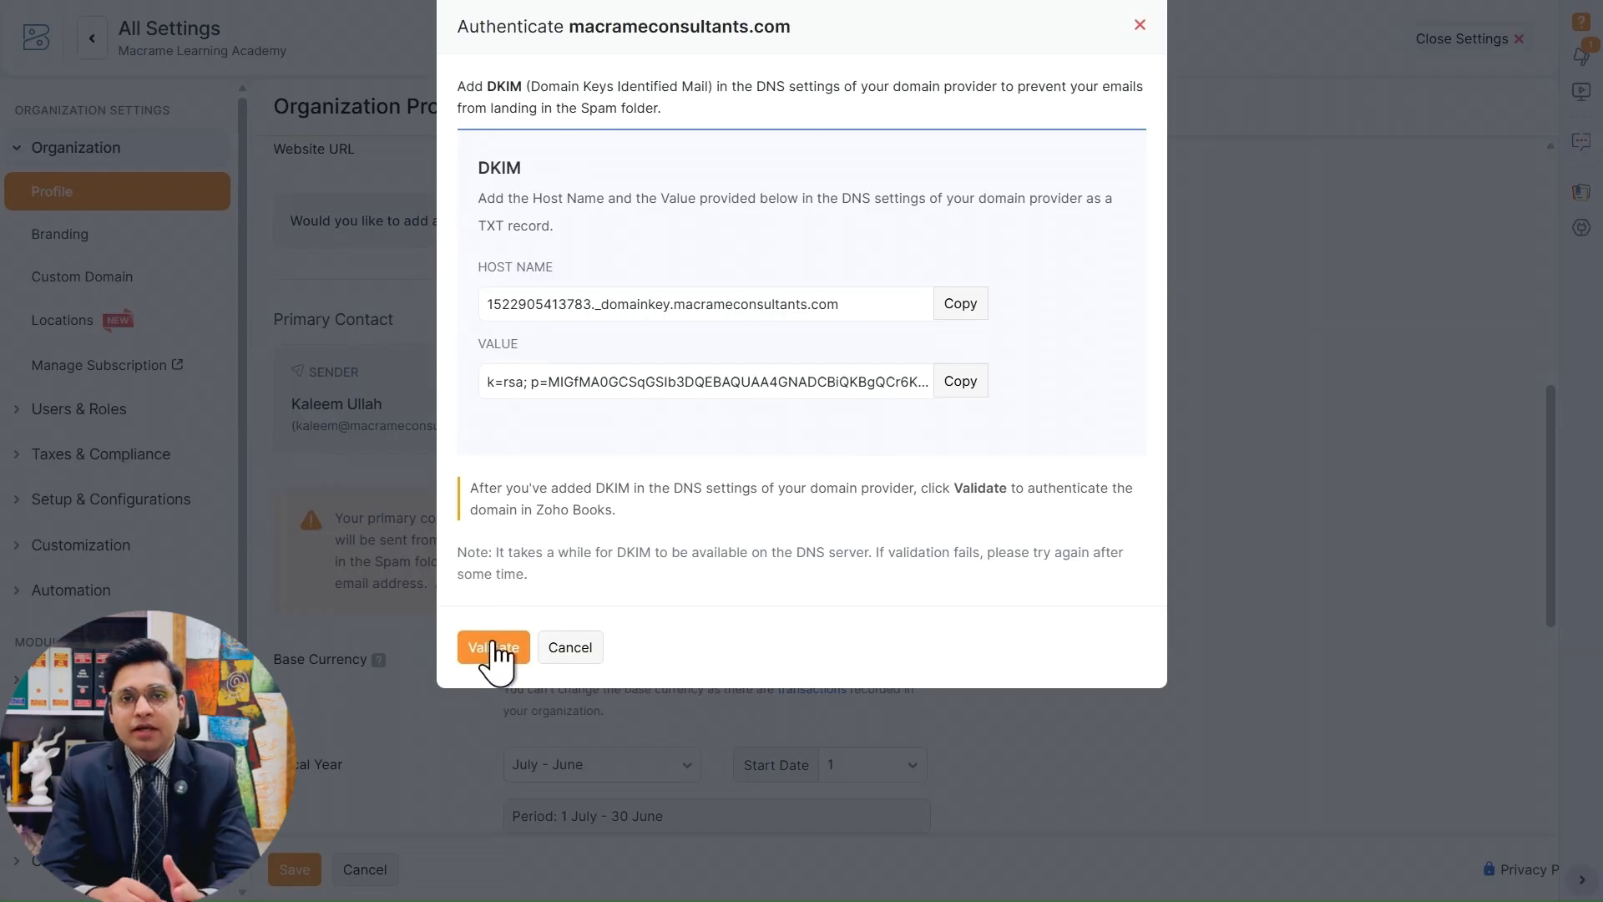
pyautogui.click(571, 653)
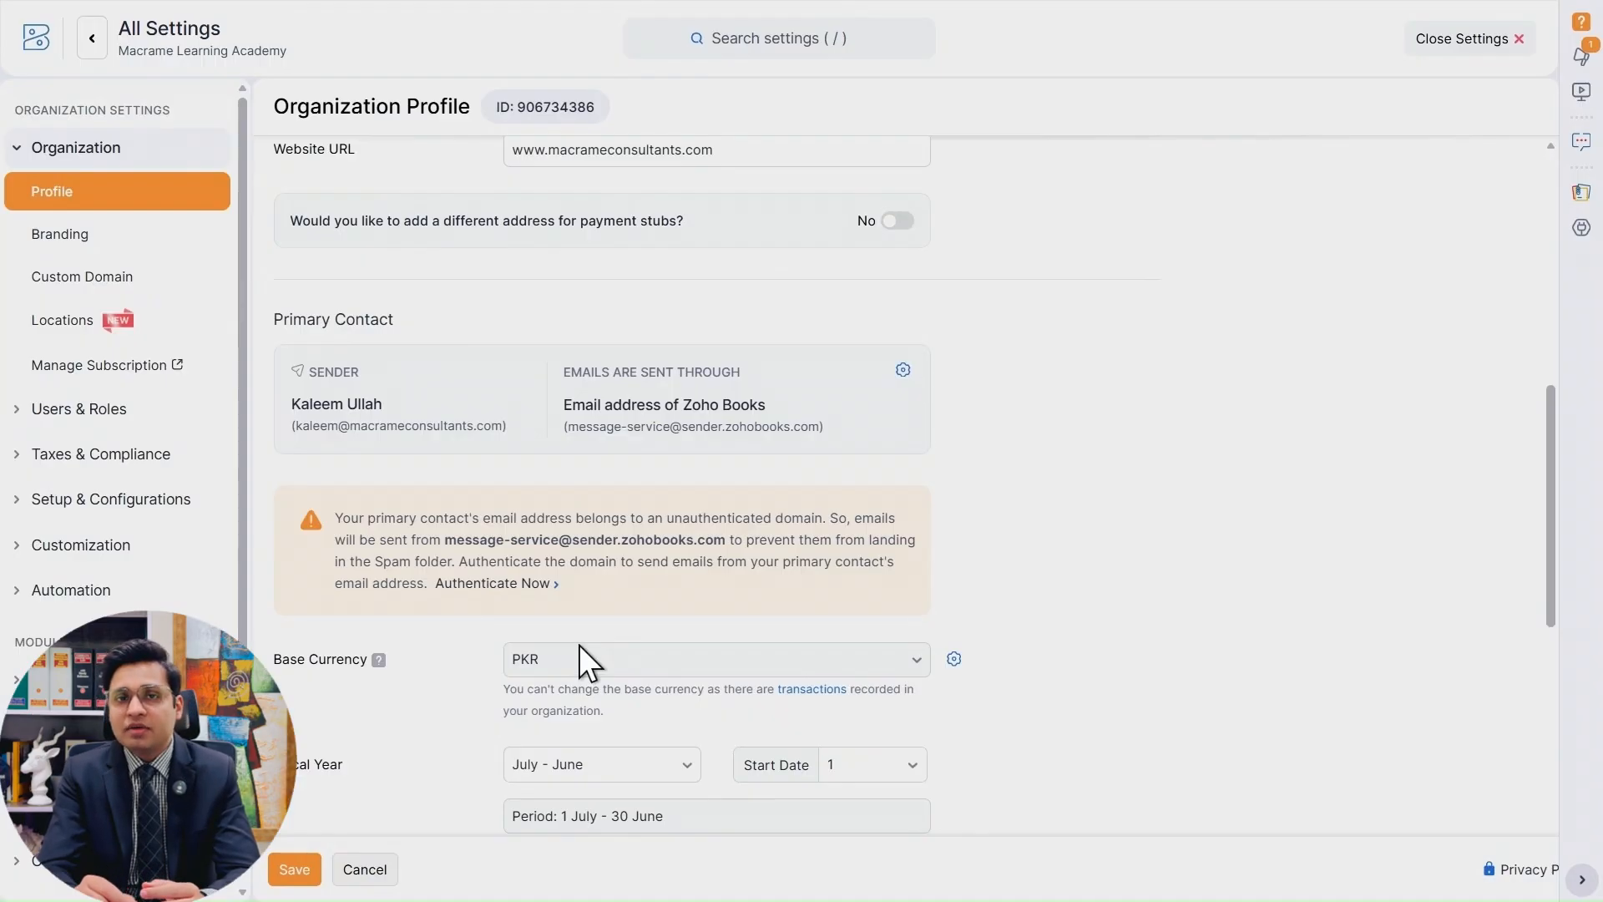
# Open the sender email preferences for the organization's primary contact.
pyautogui.click(903, 370)
pyautogui.click(706, 155)
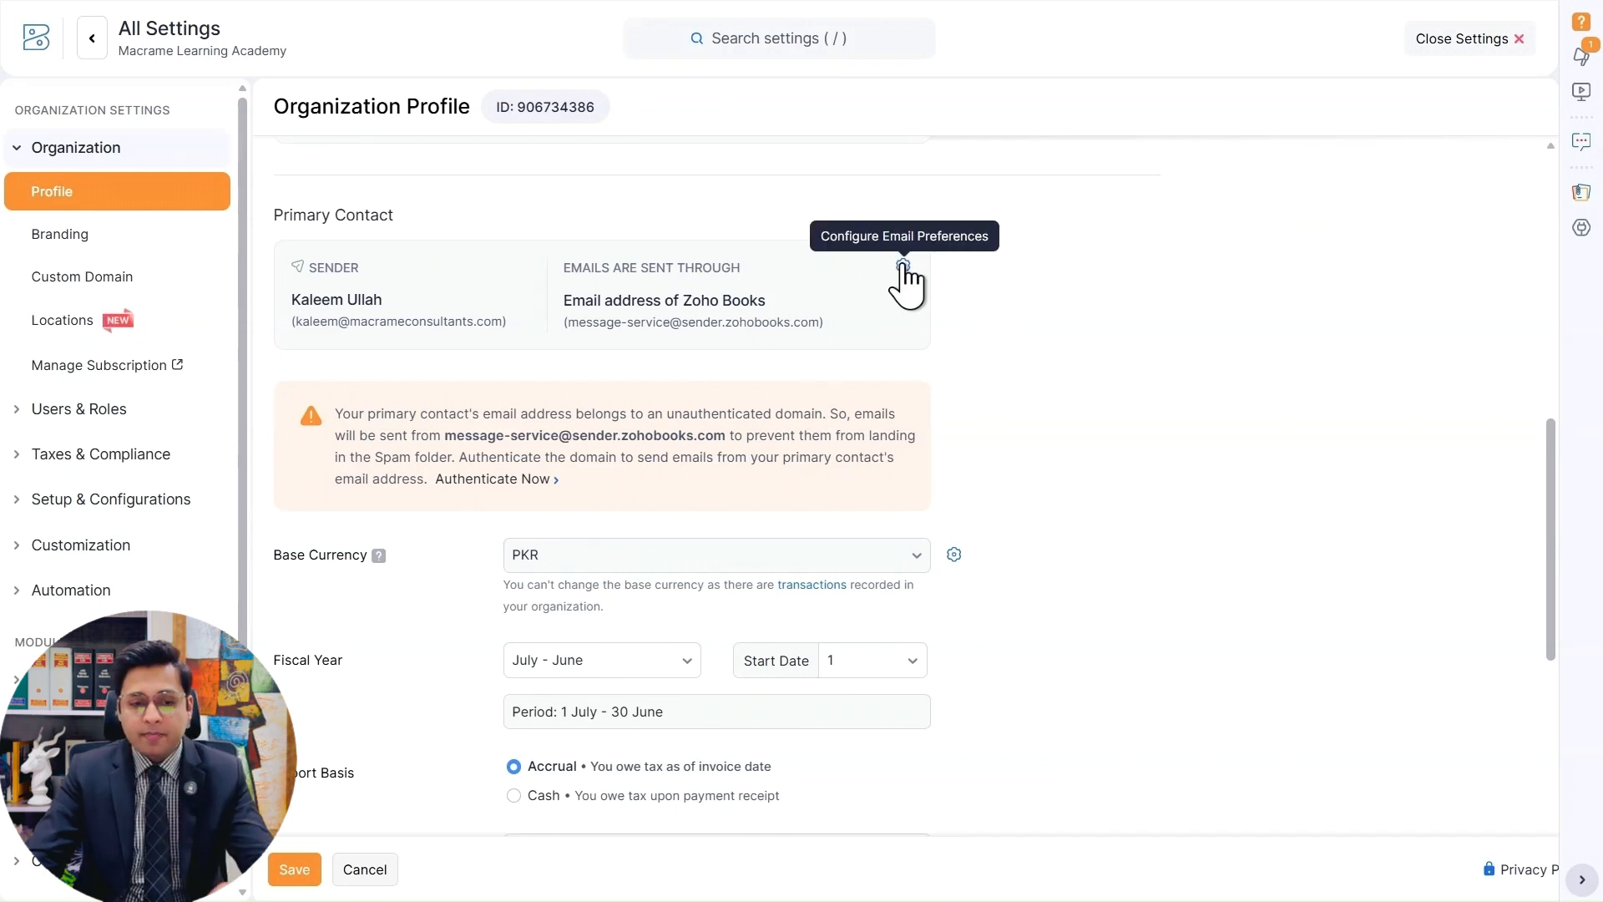
pyautogui.click(904, 266)
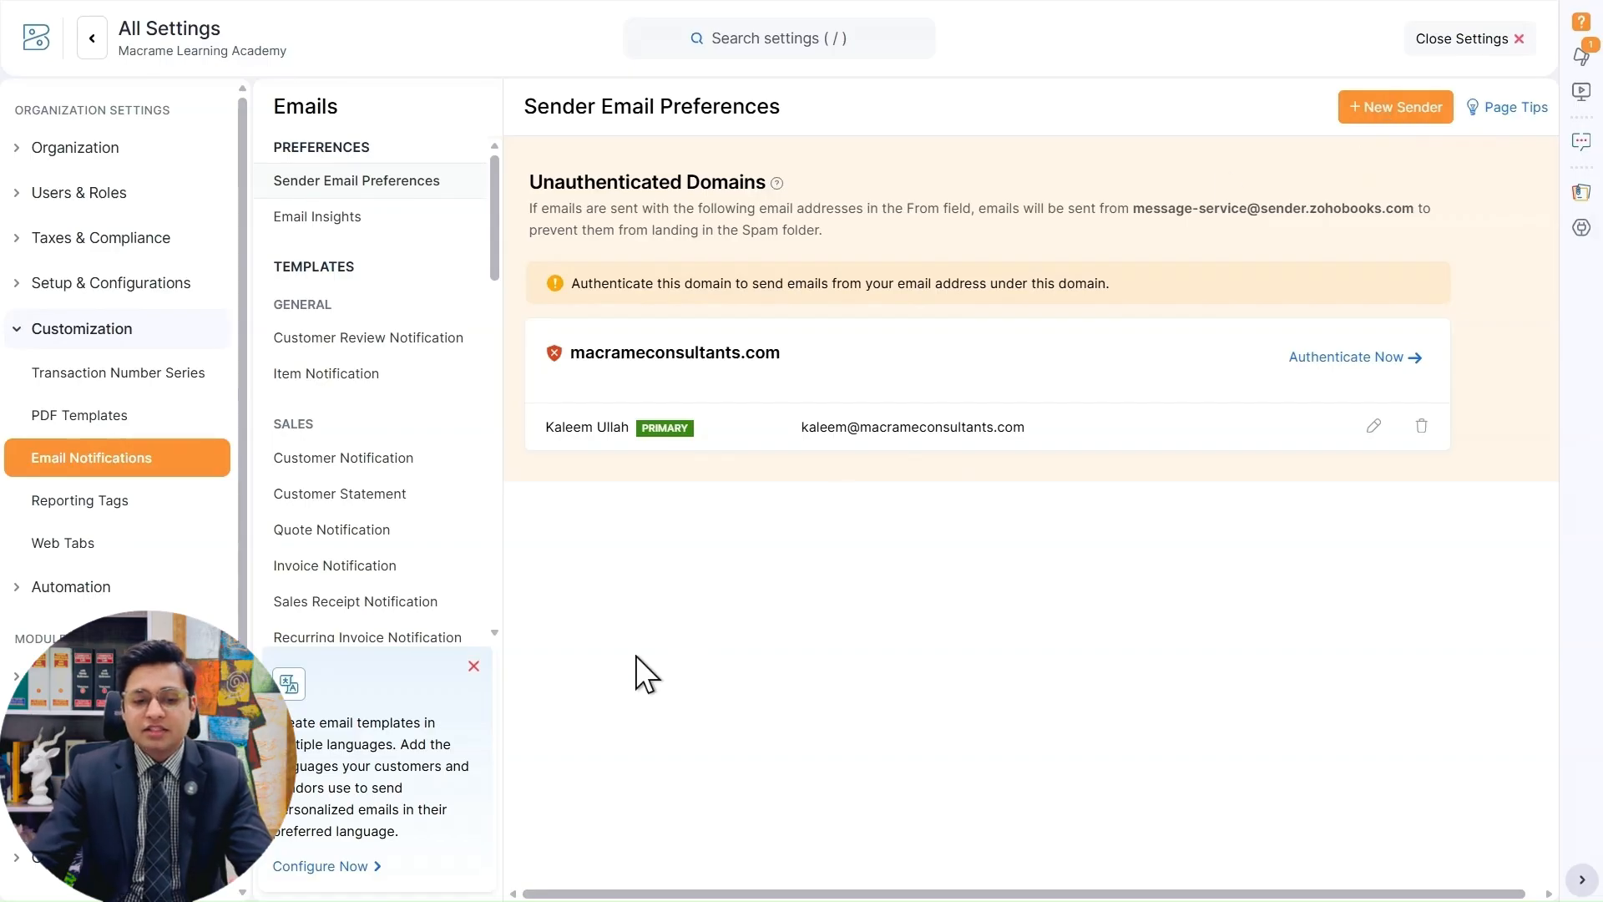
# Try to save a new additional sender contact with the name and email left empty, and cancel it.
pyautogui.click(1377, 107)
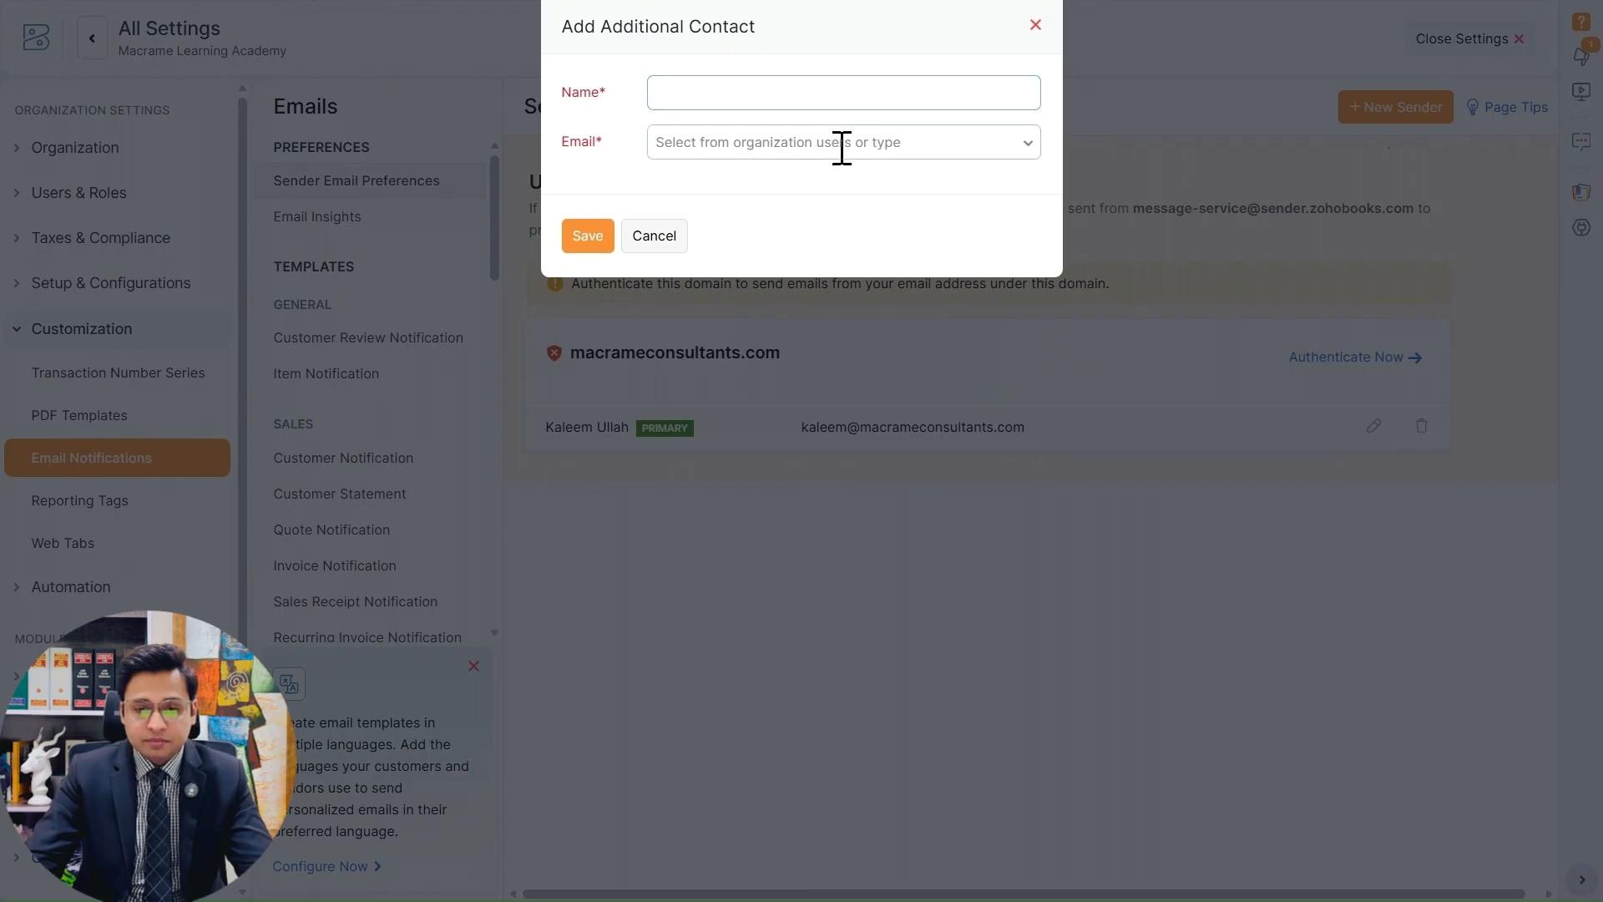
pyautogui.click(602, 225)
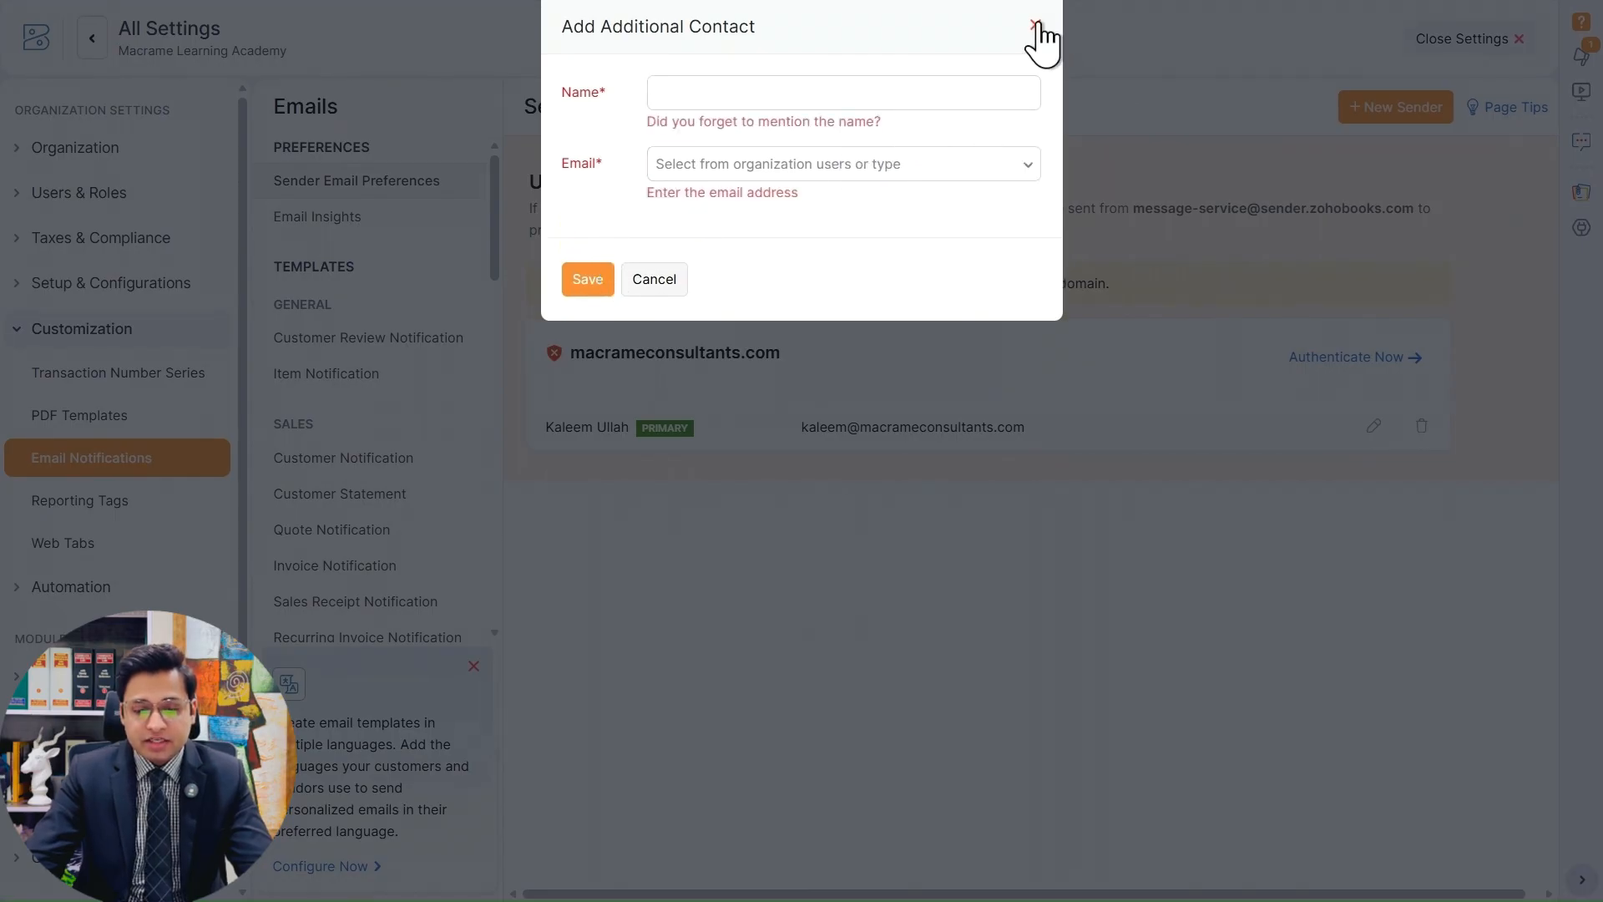
pyautogui.click(960, 95)
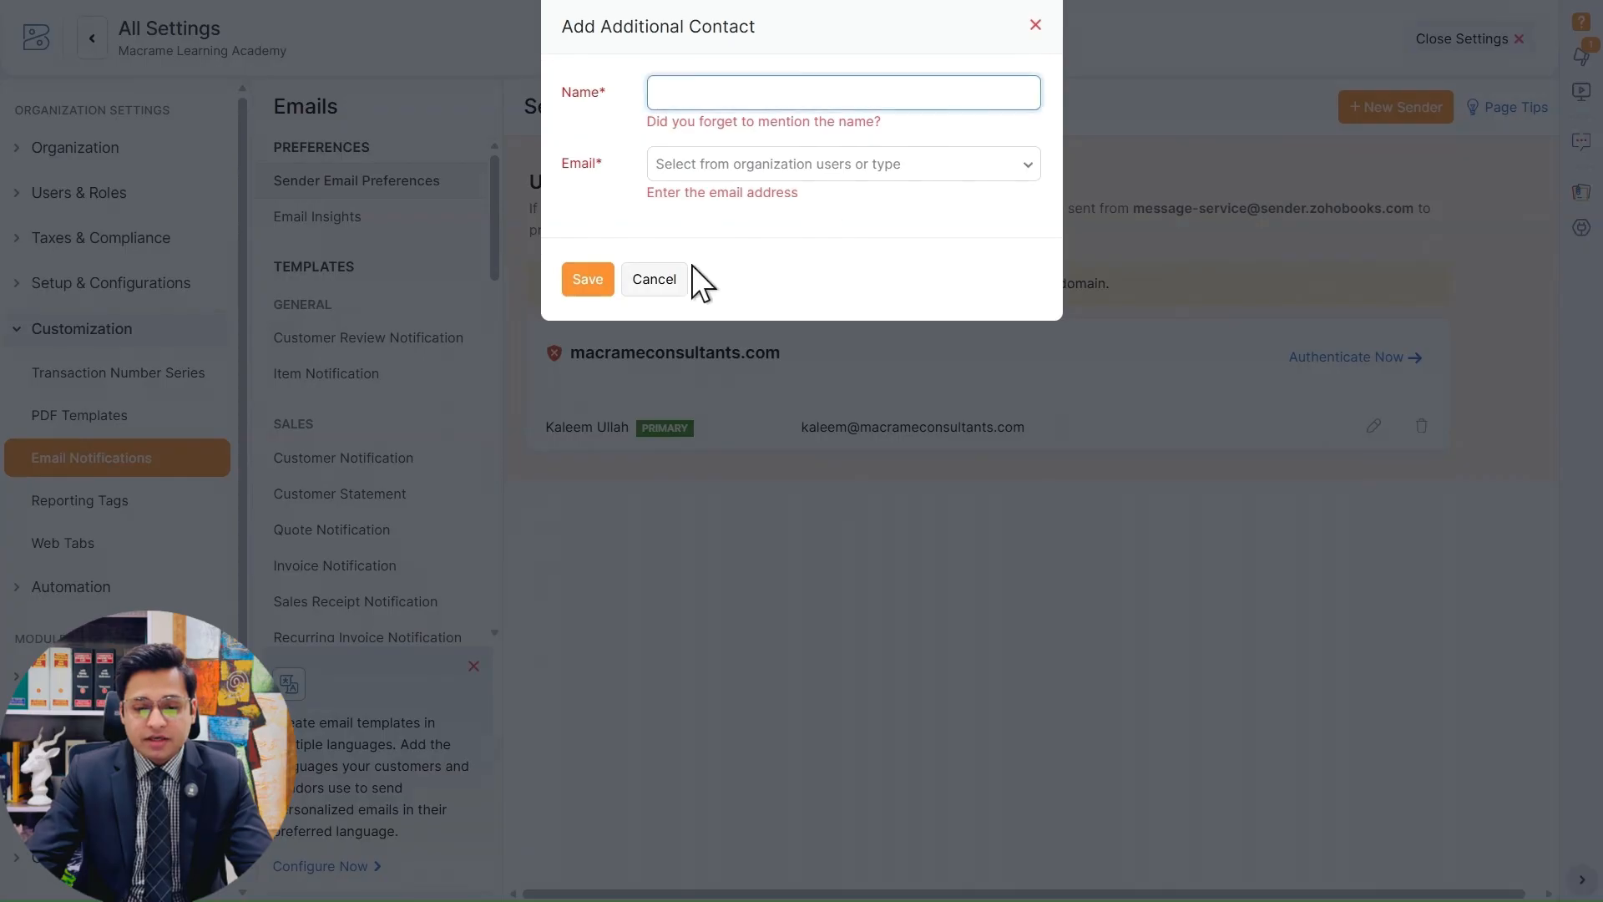
pyautogui.click(665, 284)
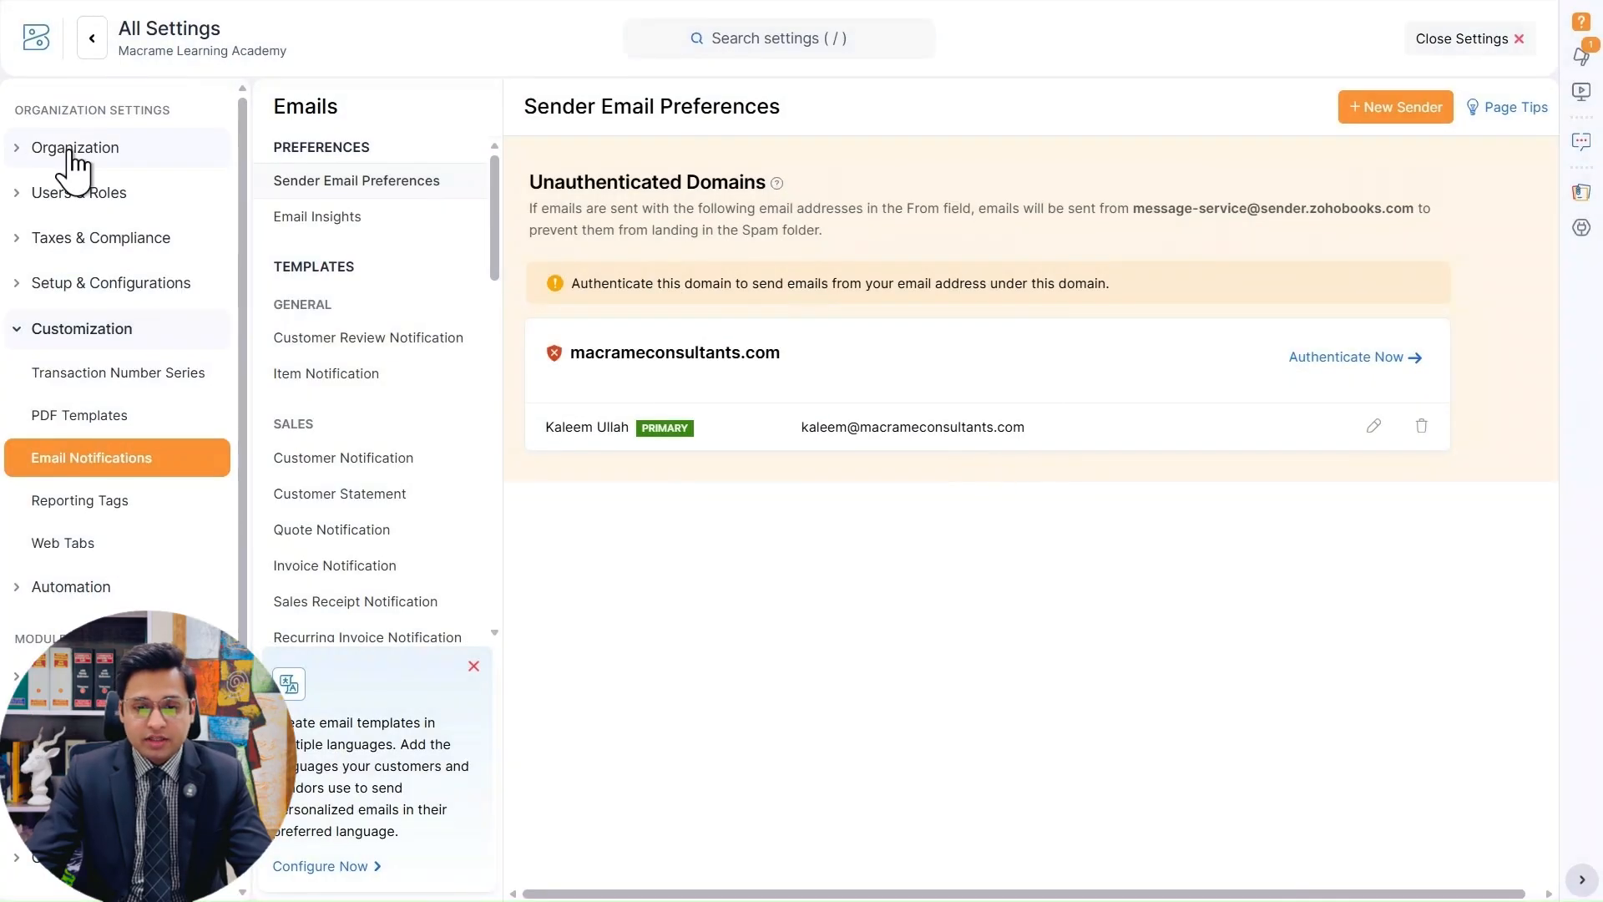
# Return to the organization profile and look over the base currency setting and its help note.
pyautogui.click(66, 149)
pyautogui.scroll(-10, 1154, 384)
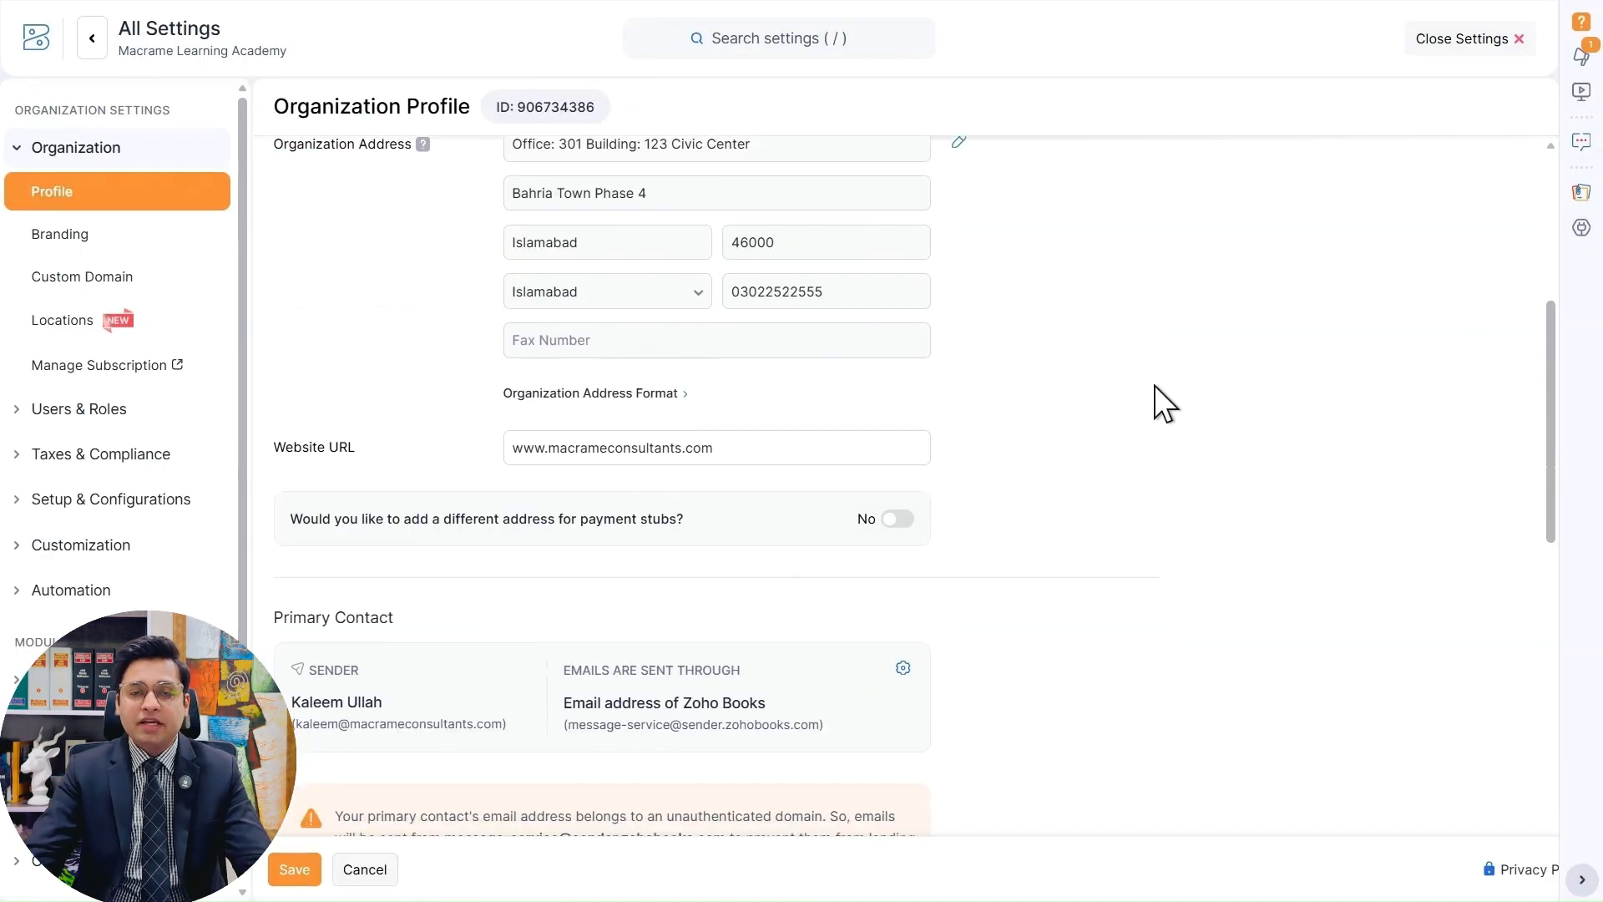
pyautogui.scroll(-2, 1154, 385)
pyautogui.scroll(1, 1002, 359)
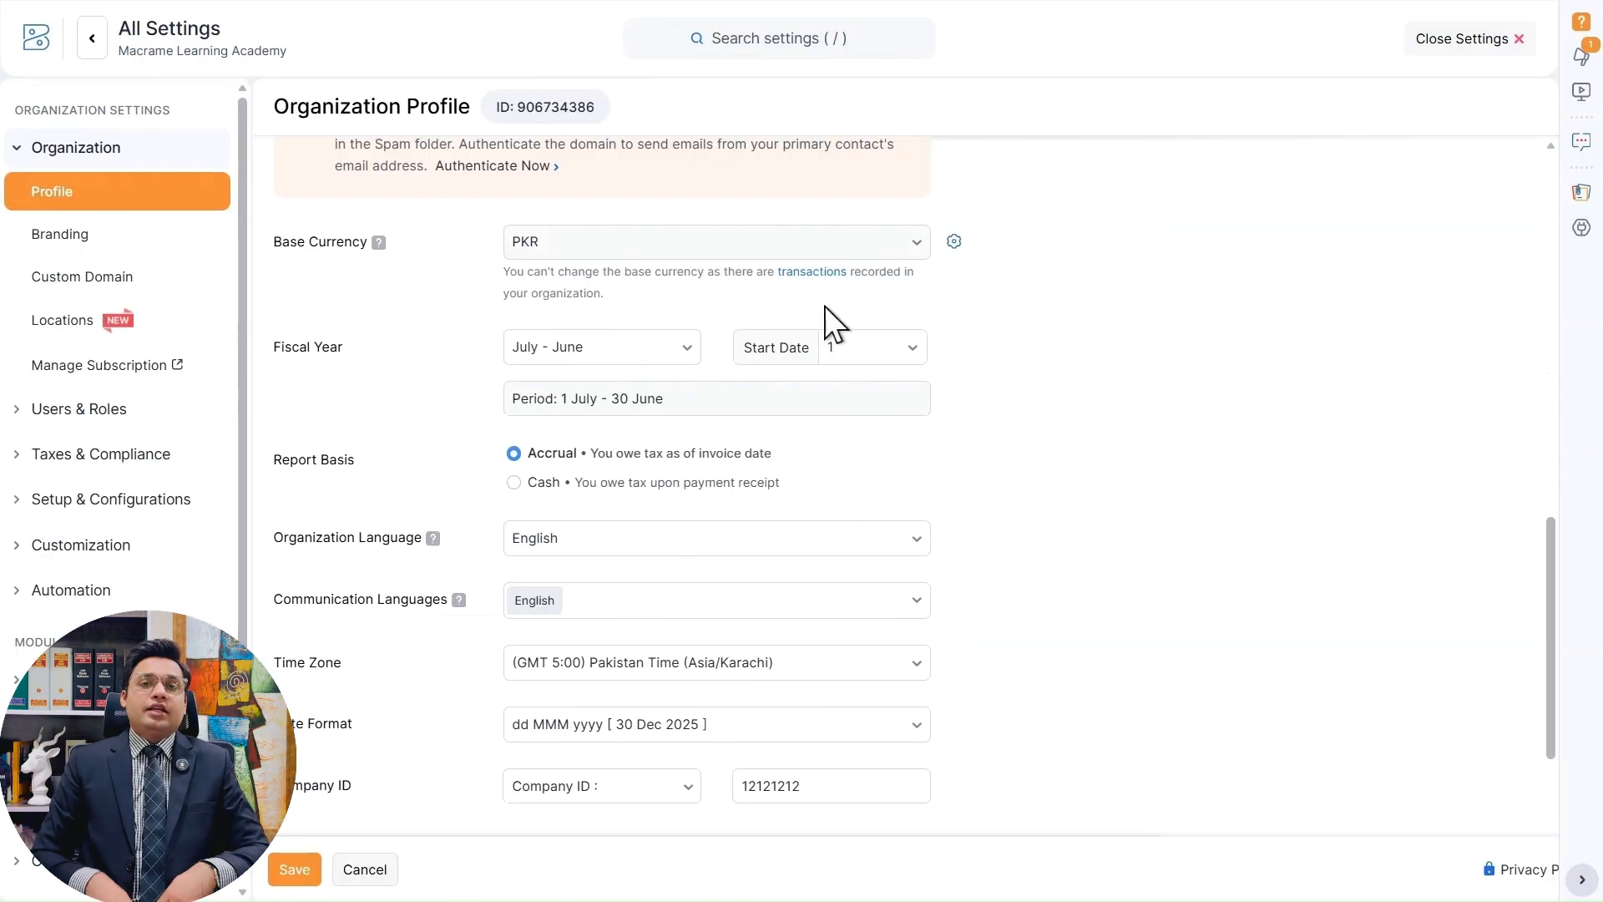
pyautogui.moveTo(375, 249)
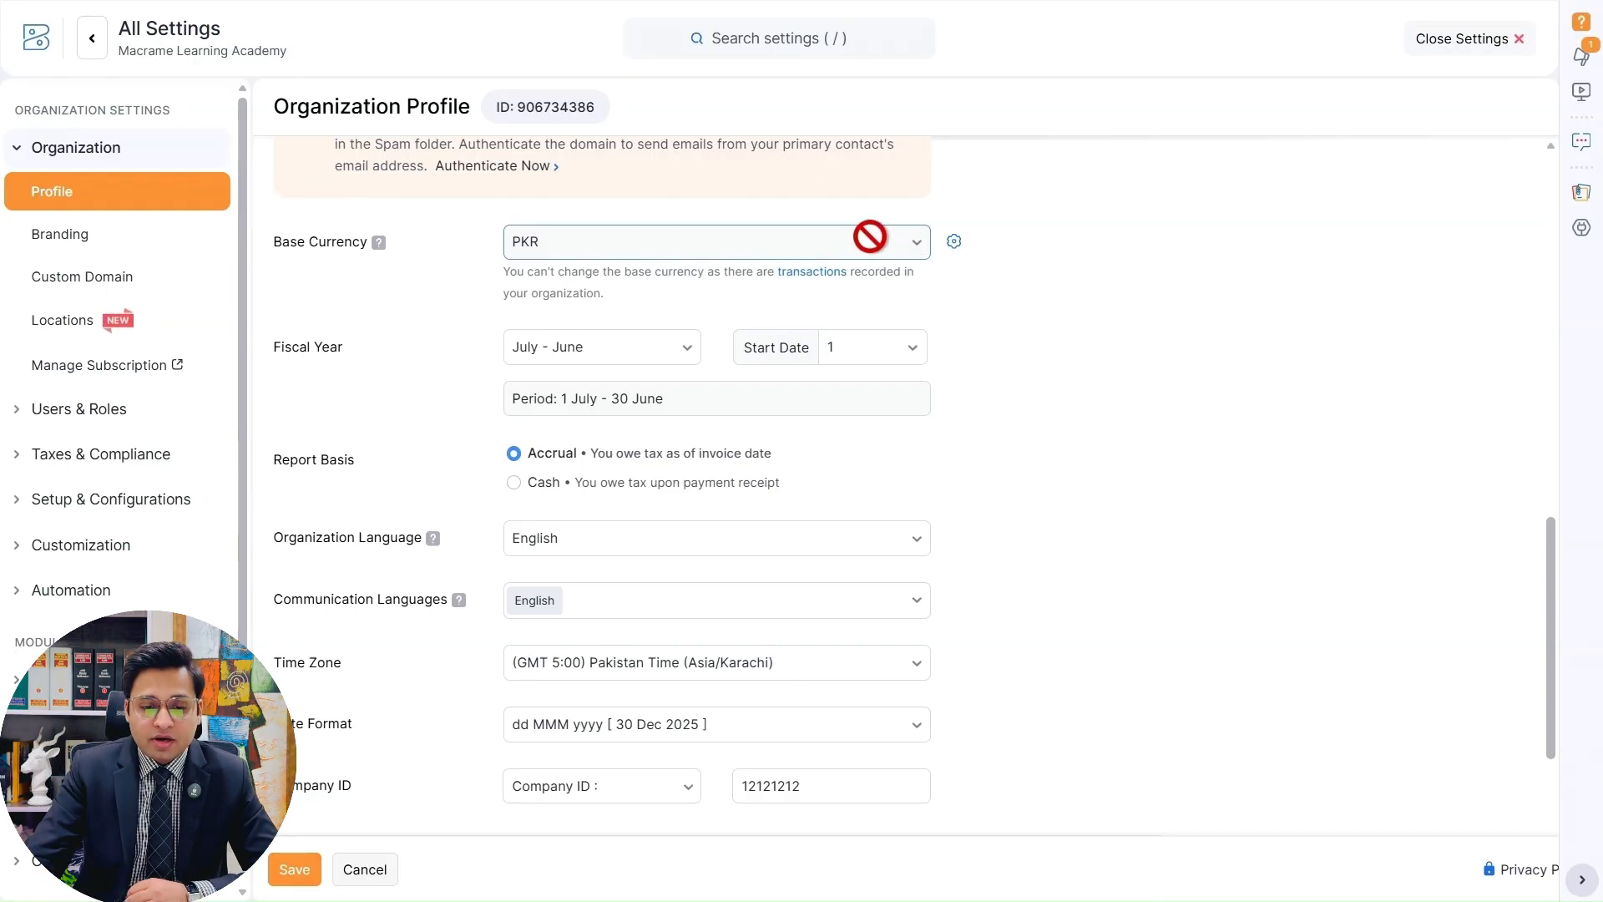
# Browse the available fiscal year periods and choose July - June.
pyautogui.click(655, 351)
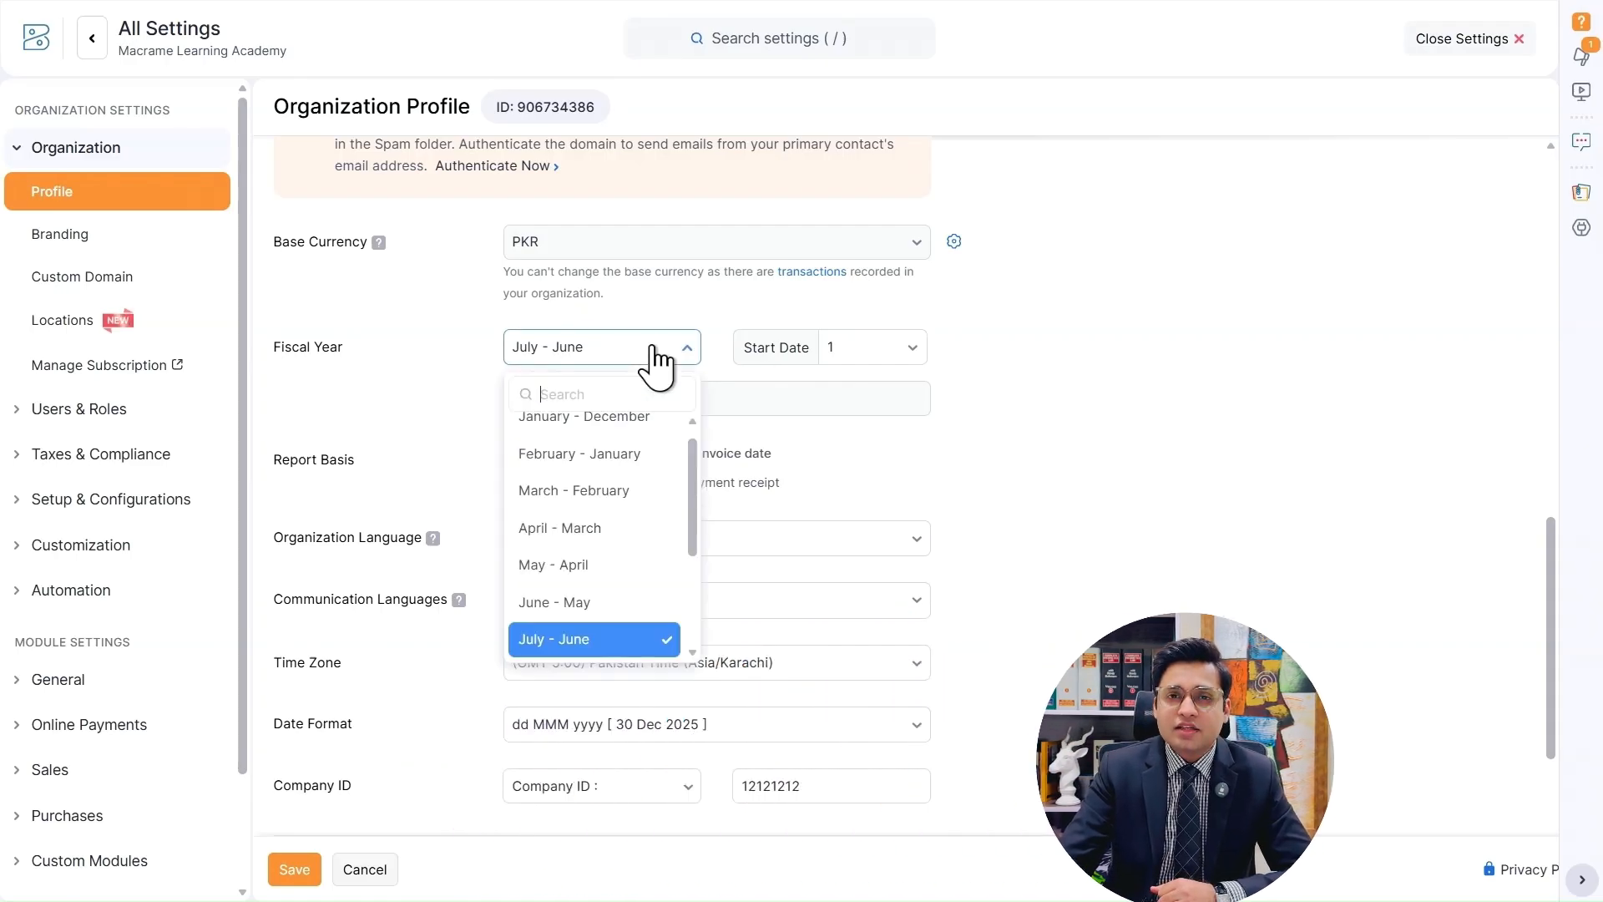
pyautogui.scroll(1, 611, 584)
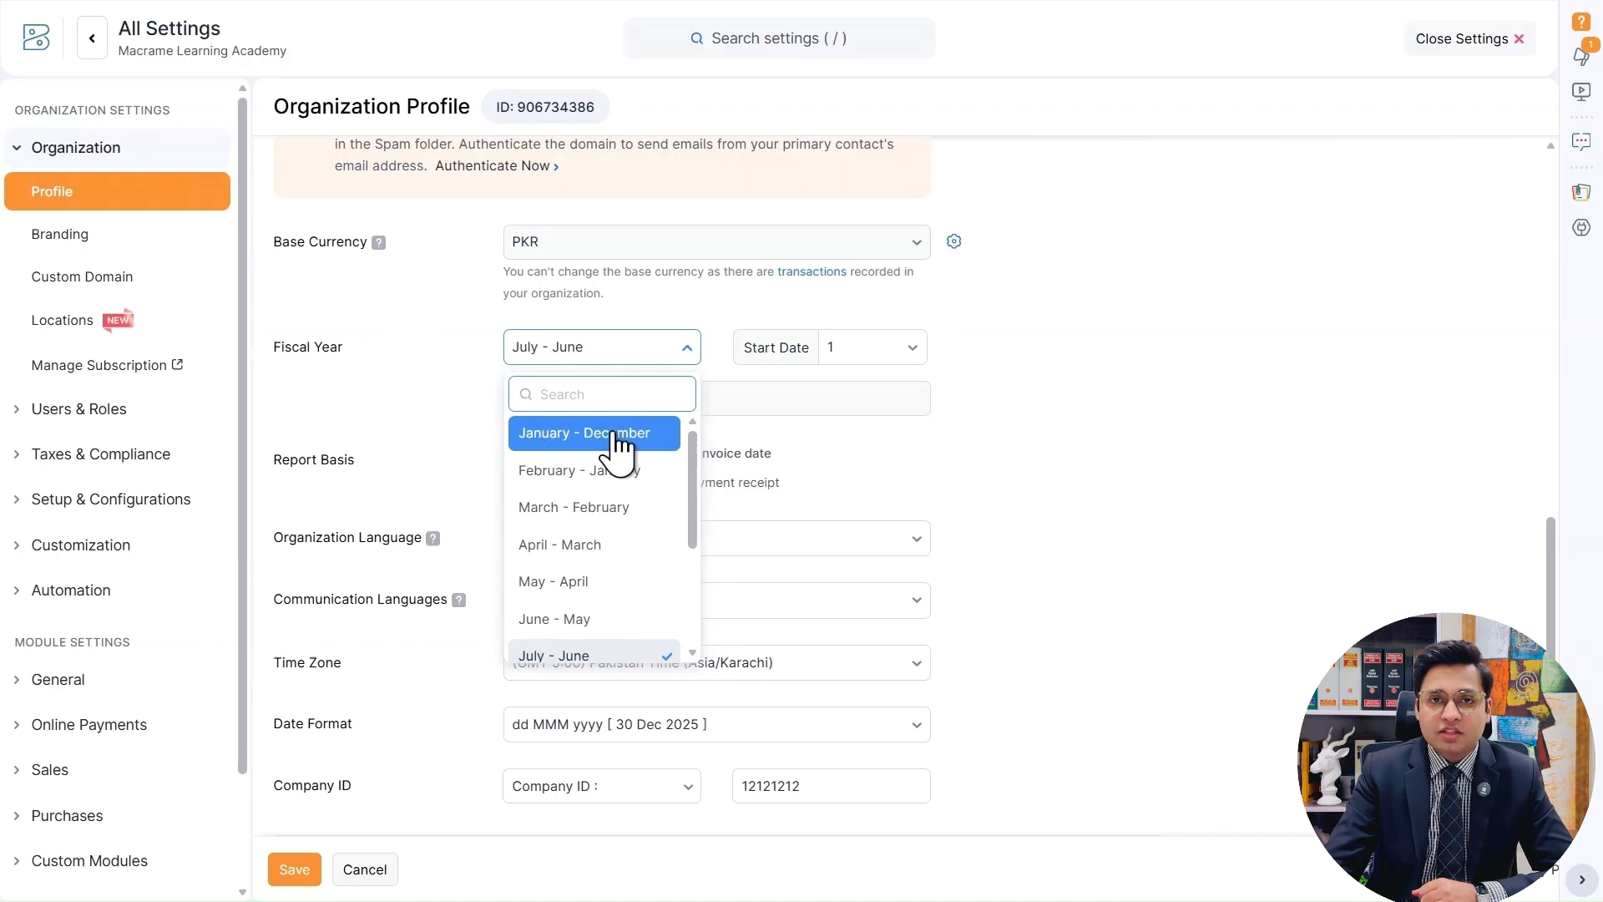
pyautogui.scroll(-1, 622, 585)
pyautogui.click(628, 643)
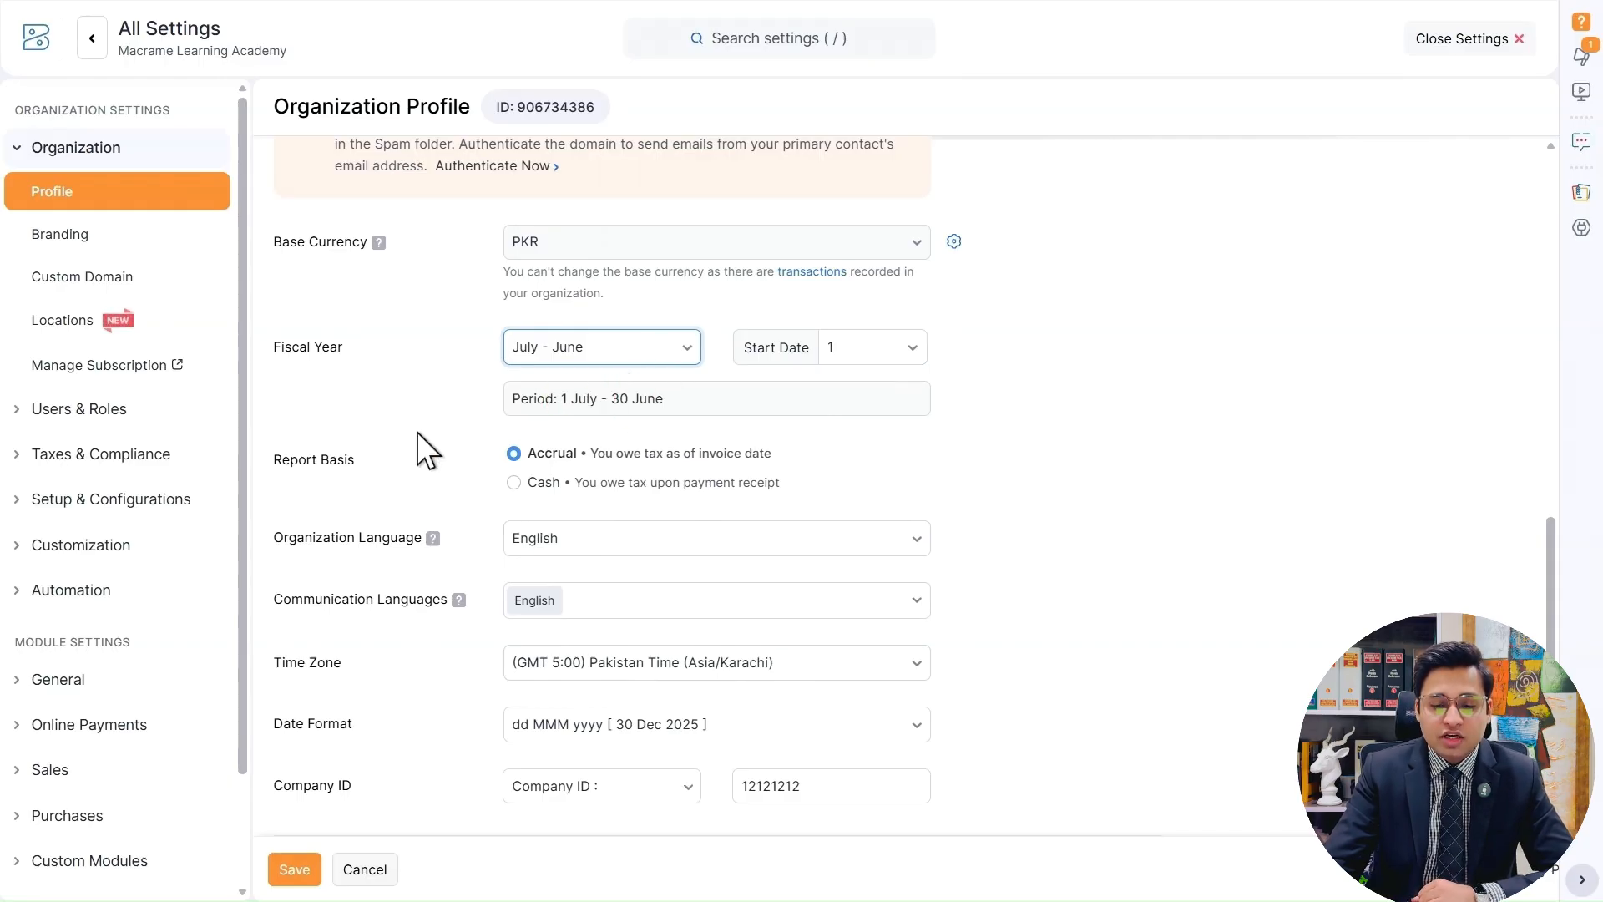
# Review the report basis, language and time zone settings, browse the date formats and choose dd MMM yyyy.
pyautogui.scroll(-1, 455, 418)
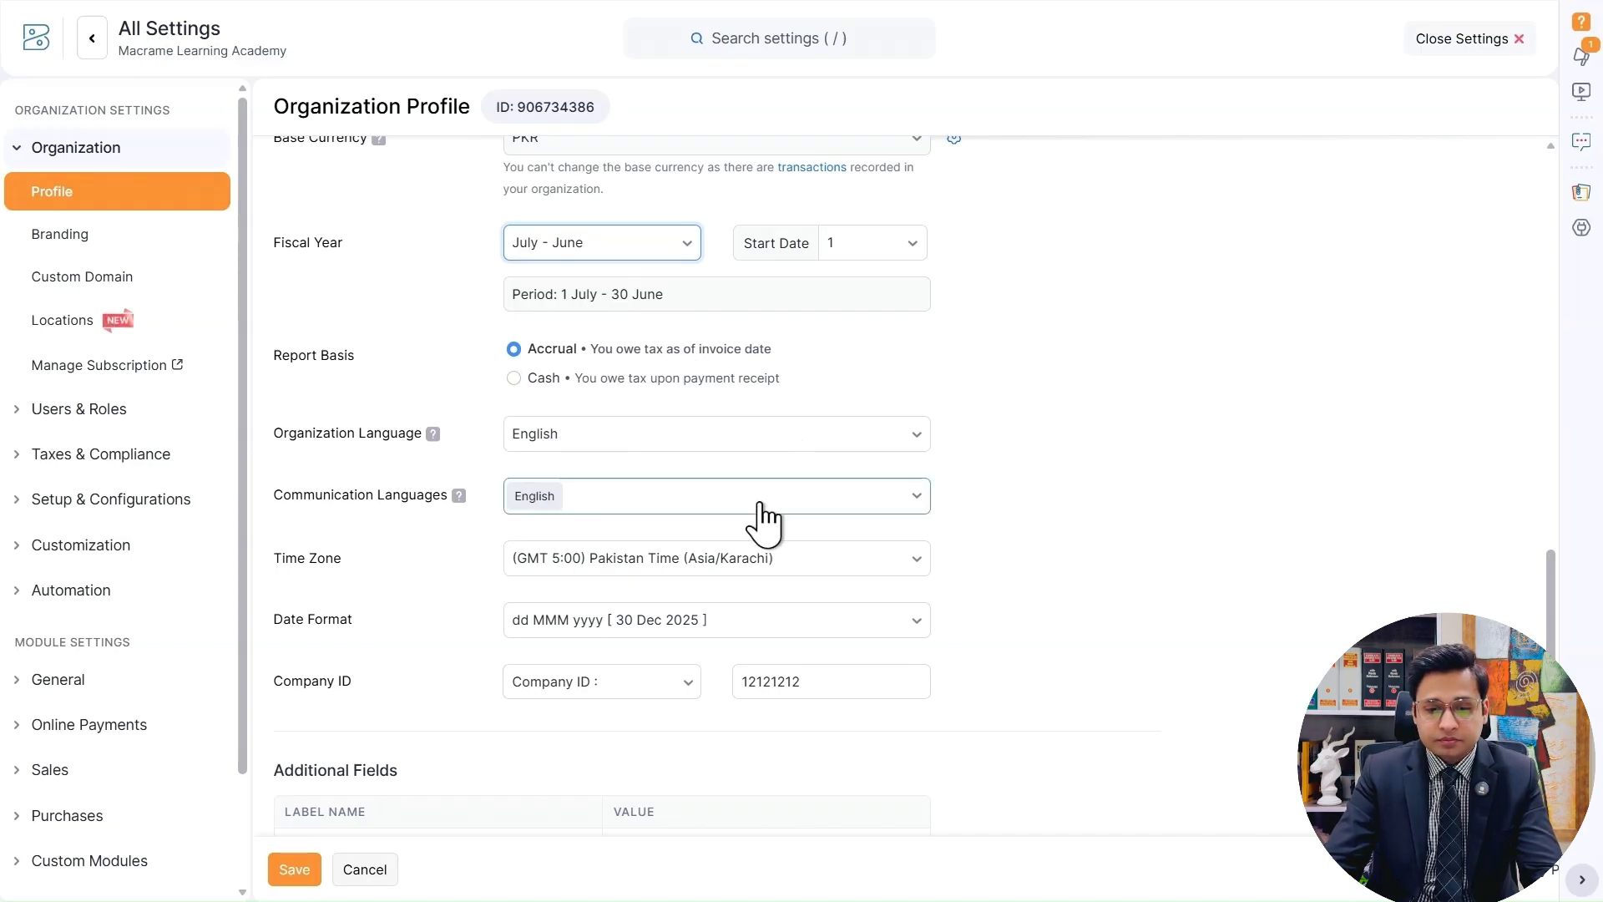
pyautogui.scroll(-1, 1159, 469)
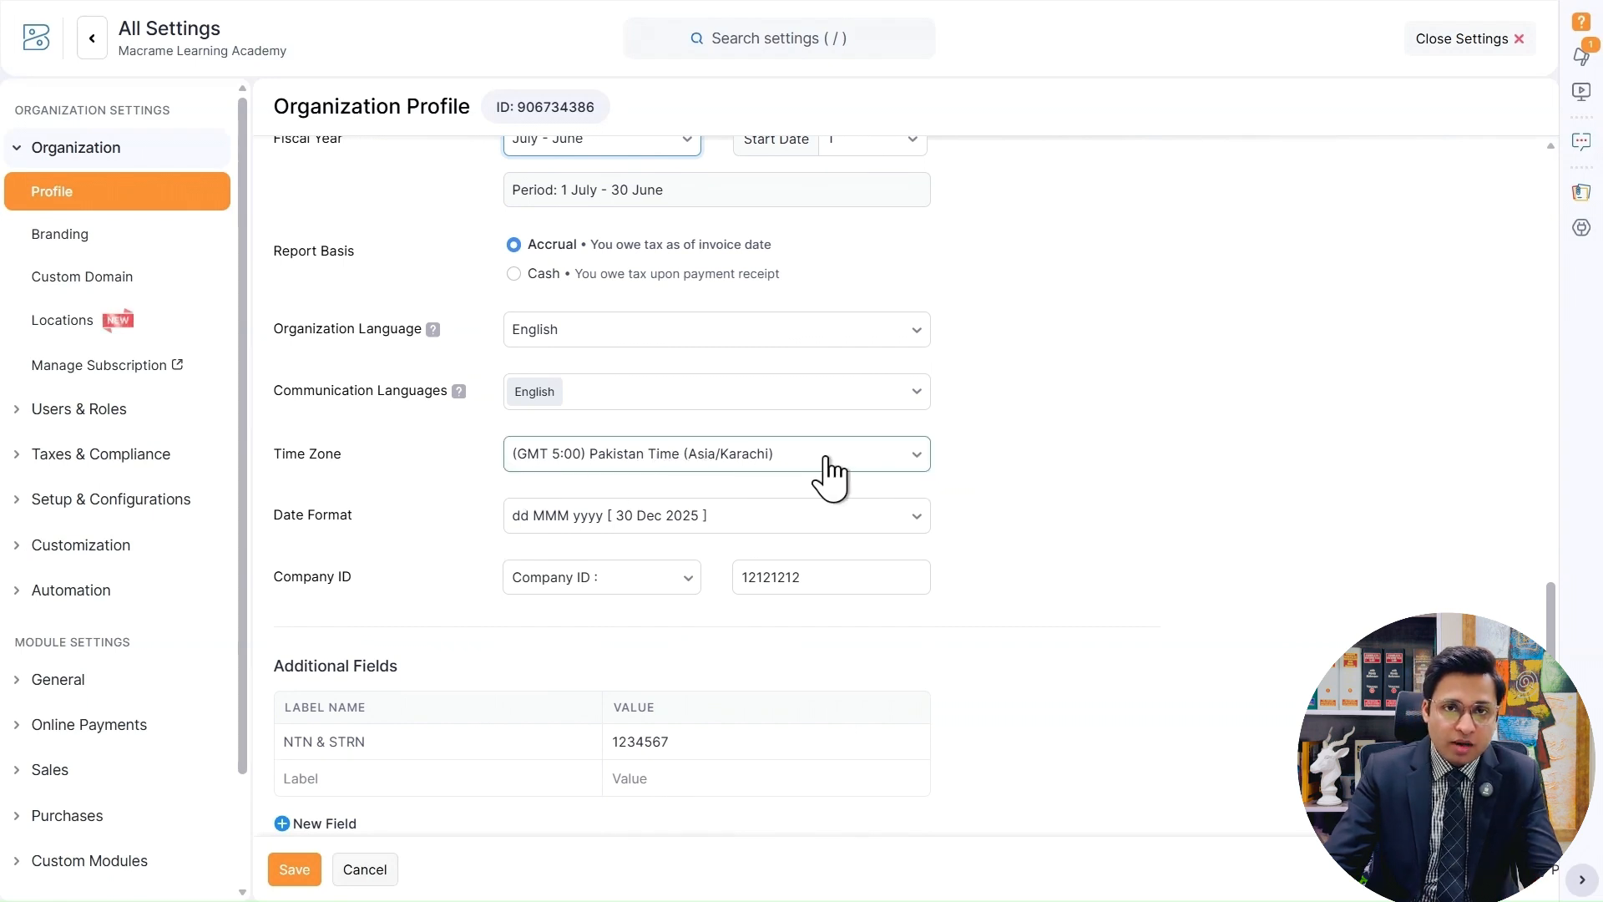
pyautogui.click(409, 522)
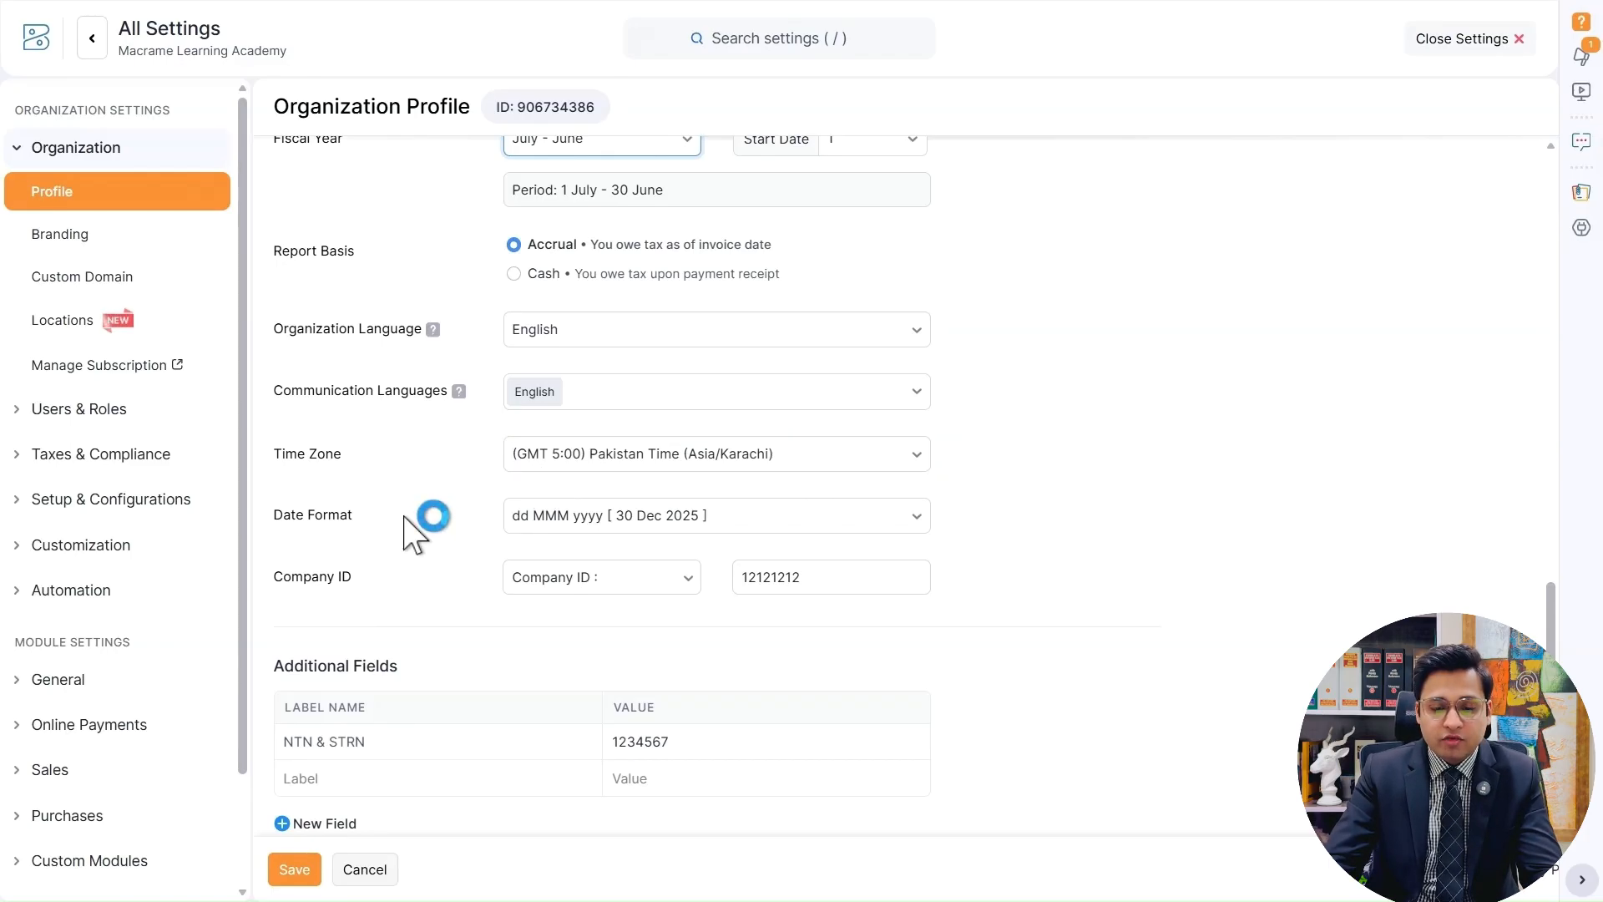
pyautogui.click(816, 528)
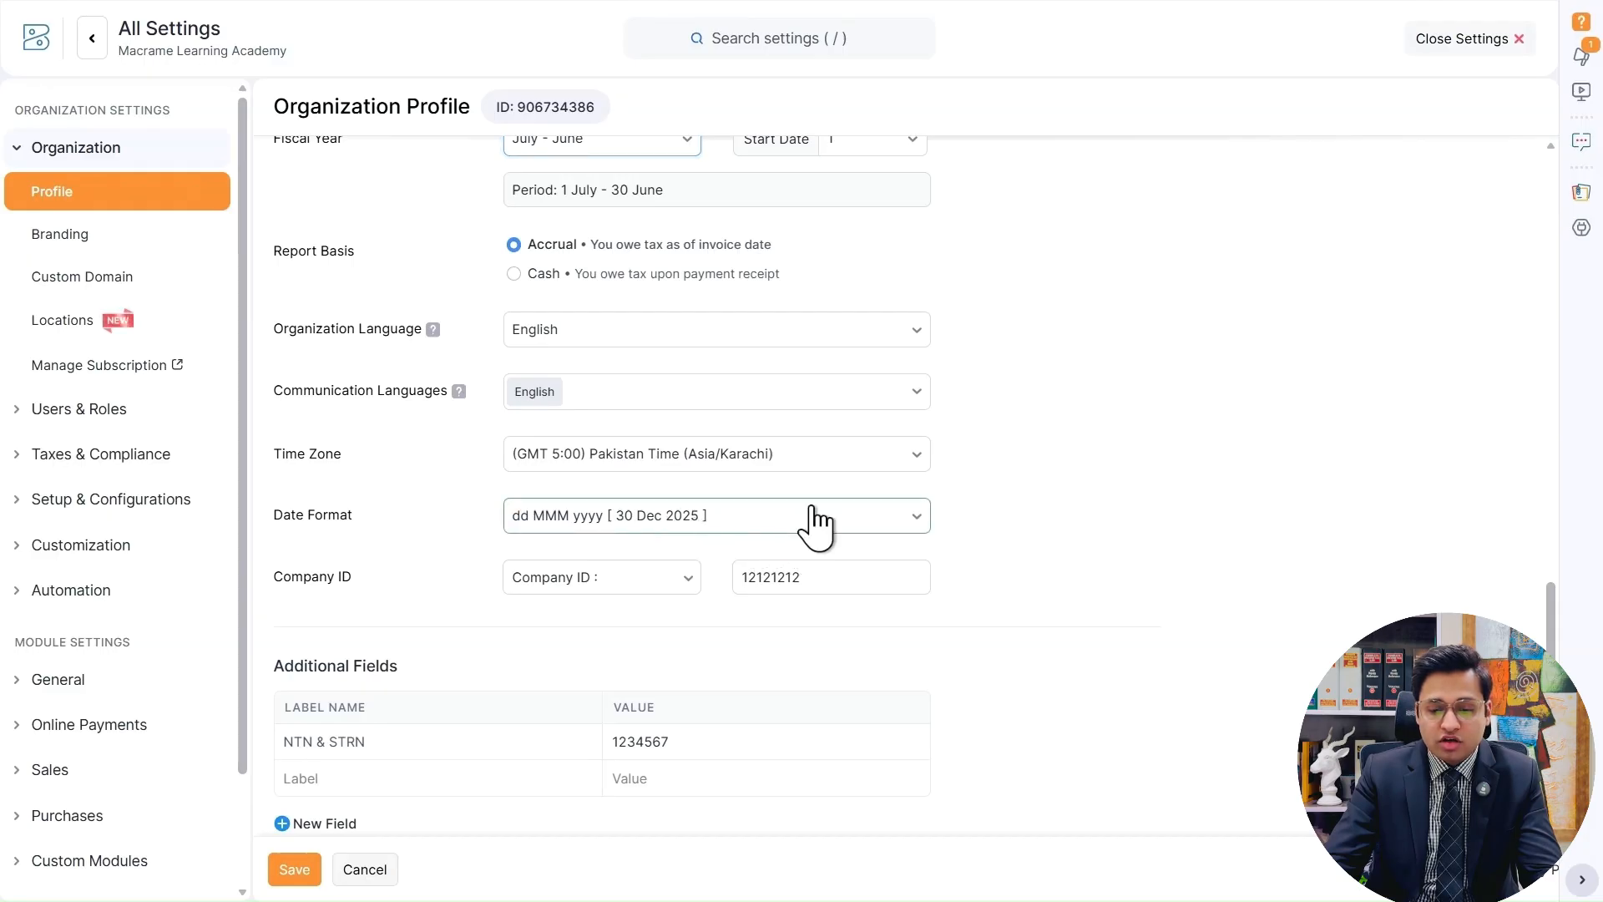
pyautogui.scroll(3, 783, 622)
pyautogui.scroll(-5, 780, 644)
pyautogui.scroll(1, 695, 540)
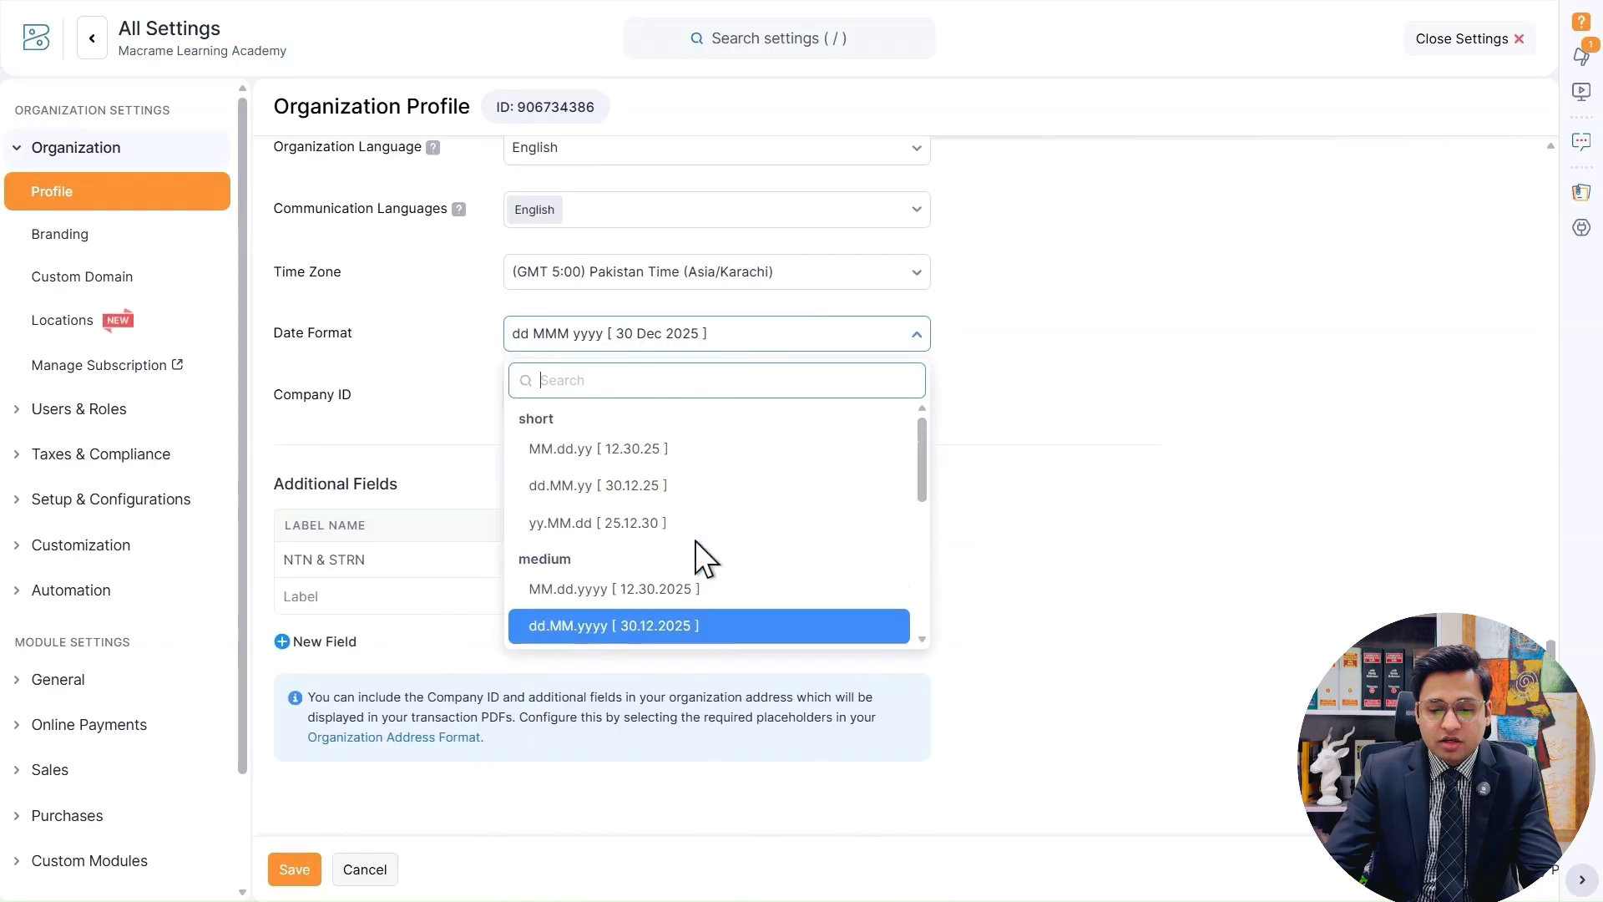
pyautogui.scroll(-3, 573, 559)
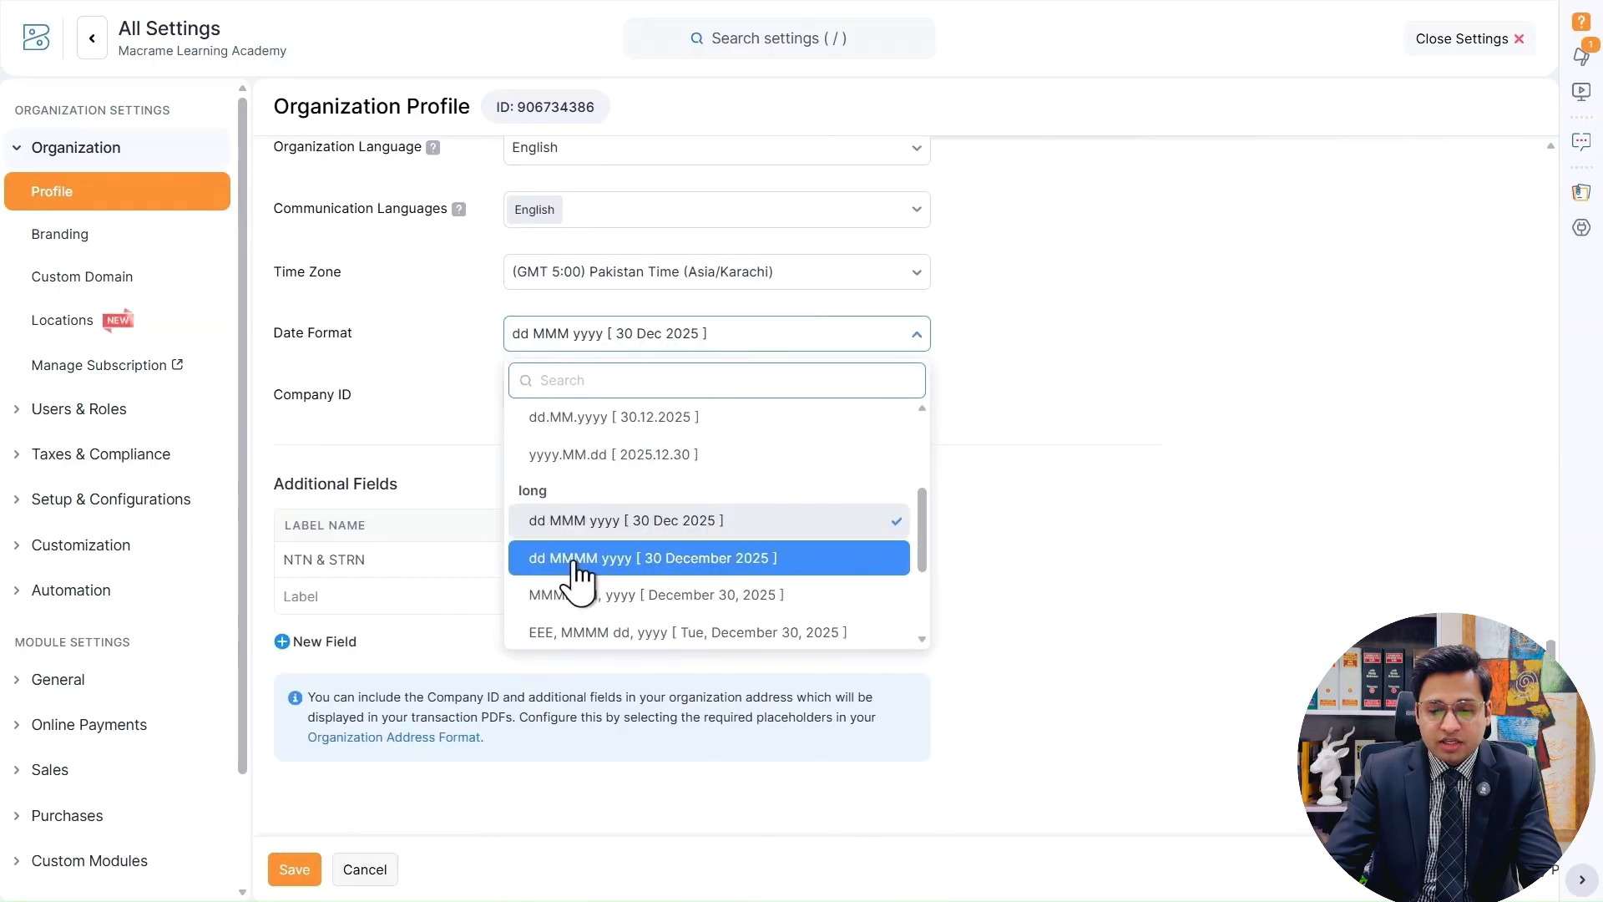
pyautogui.click(804, 523)
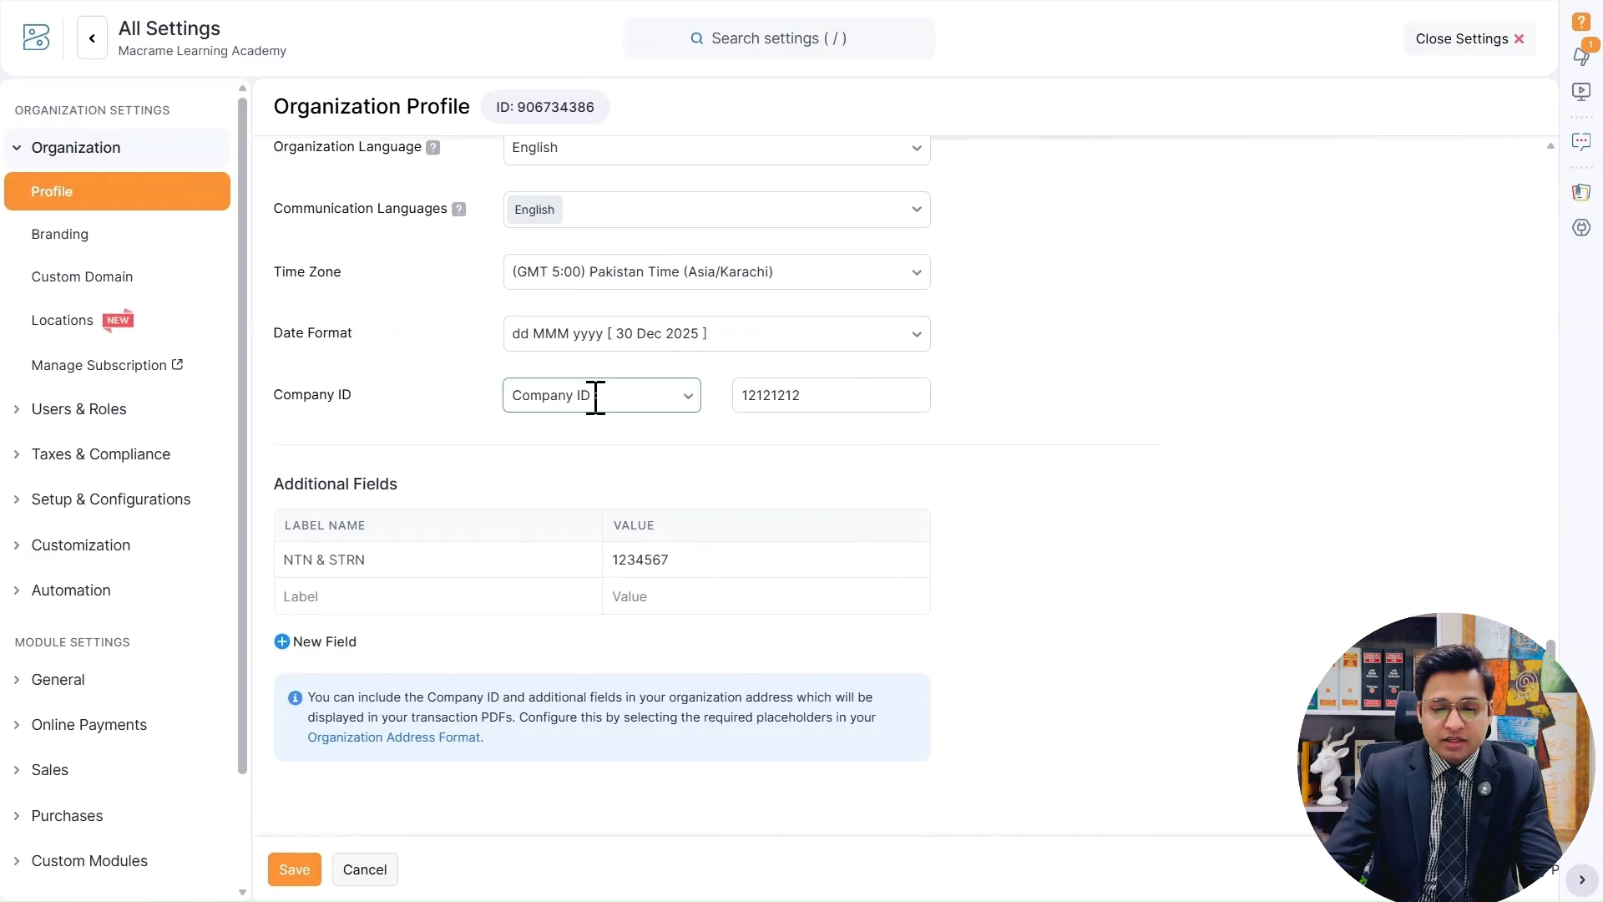
# Check the Company ID and the NTN & STRN additional field, and save the organization profile.
pyautogui.click(668, 395)
pyautogui.click(879, 397)
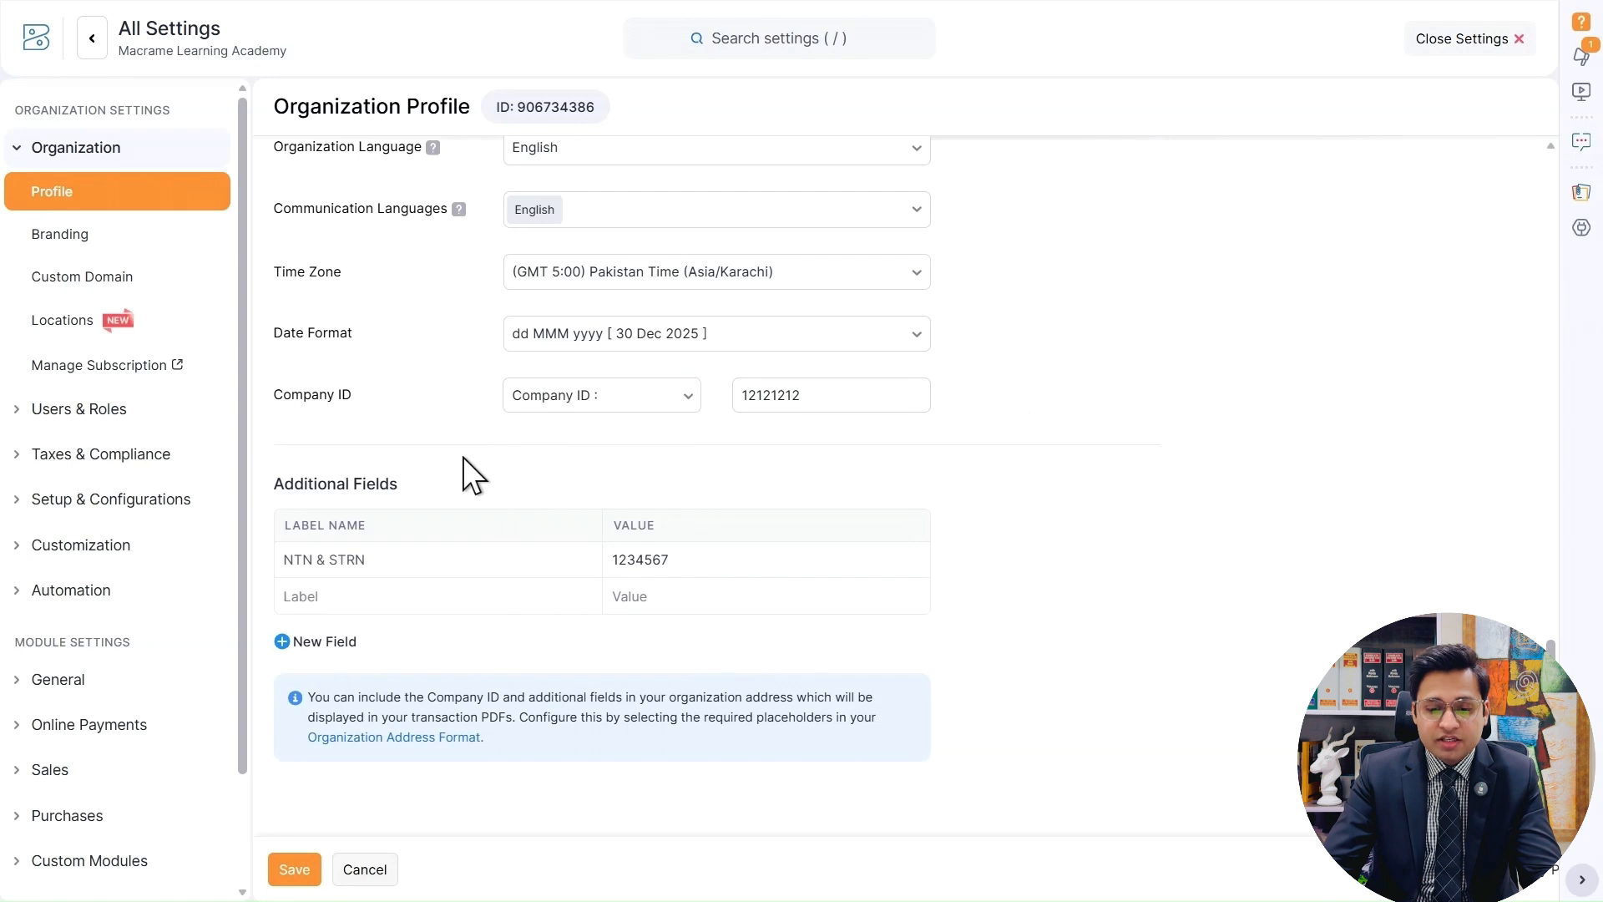
pyautogui.click(379, 557)
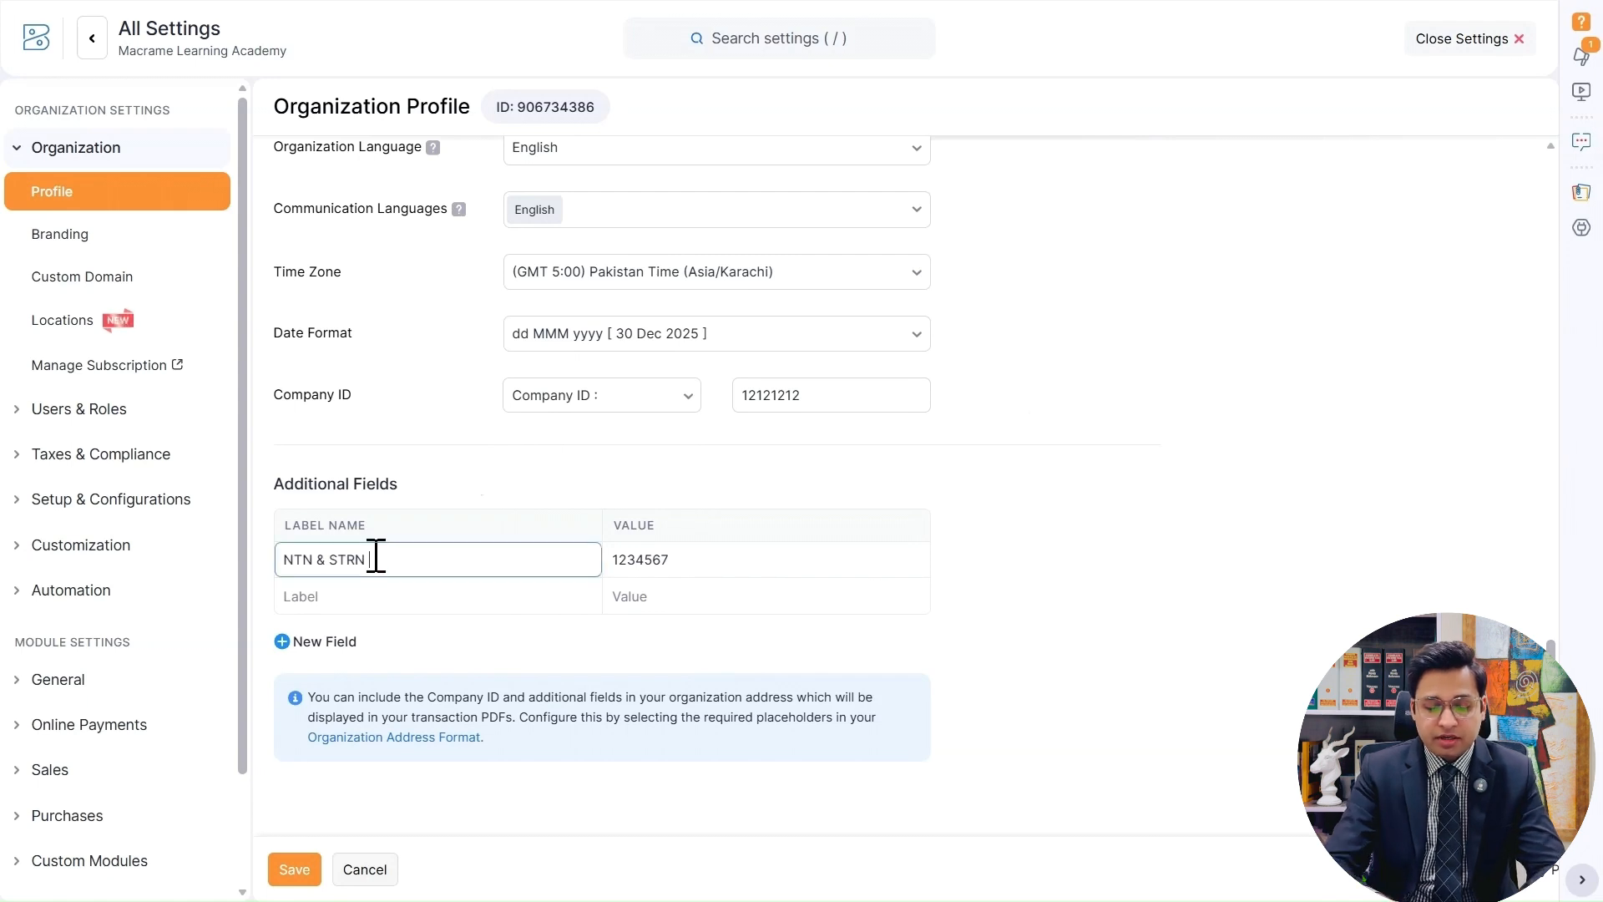
pyautogui.moveTo(283, 560); pyautogui.dragTo(375, 559)
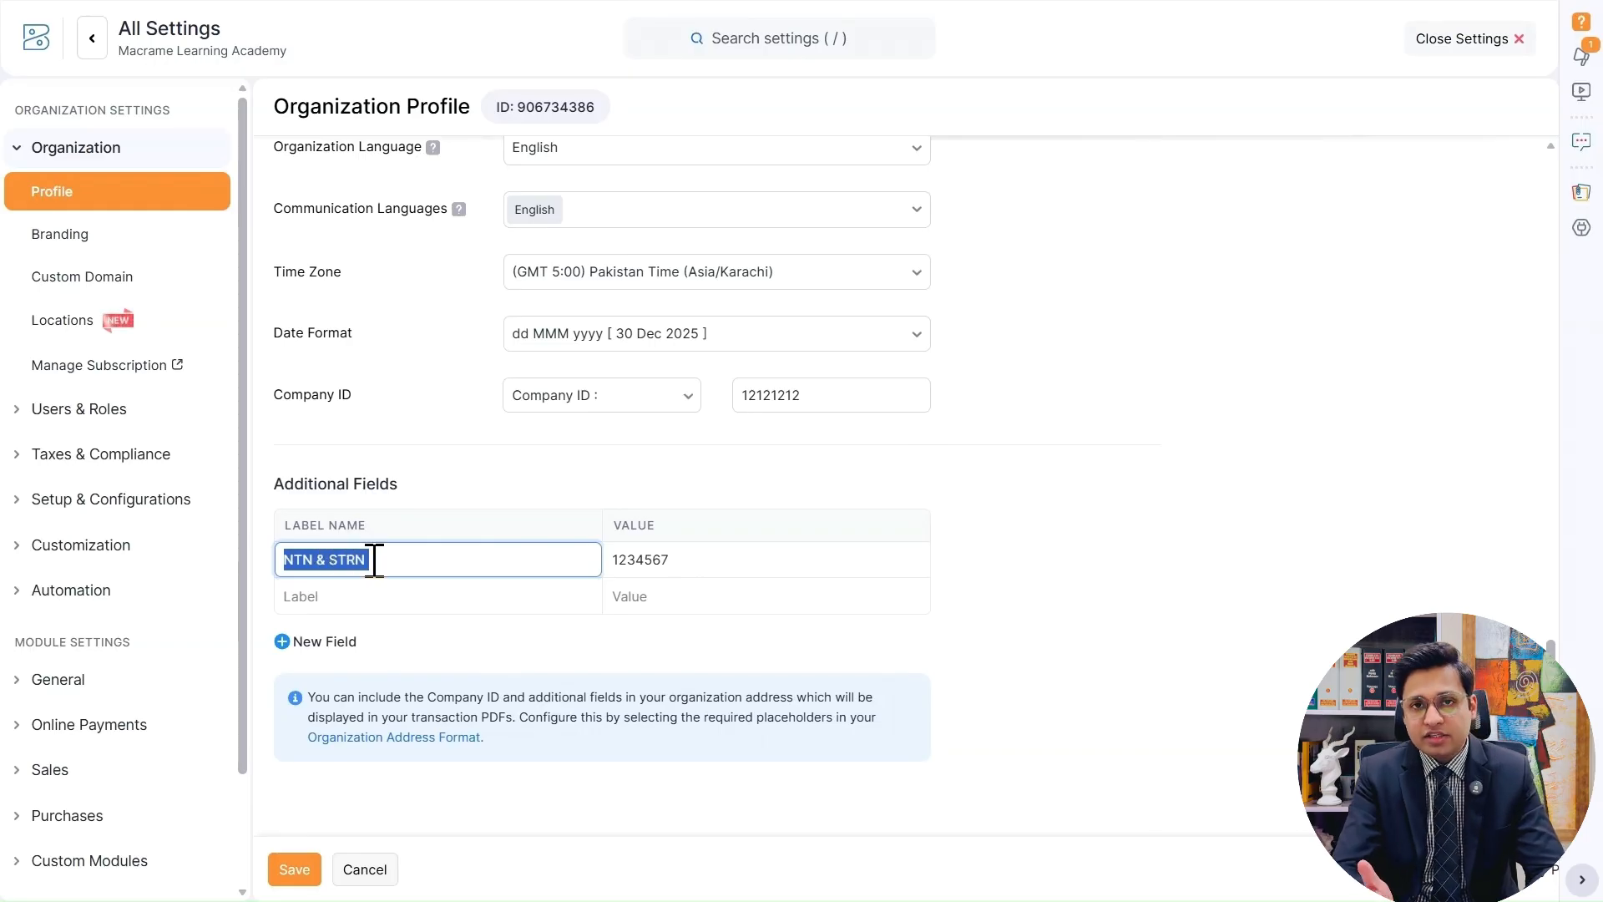
pyautogui.click(744, 555)
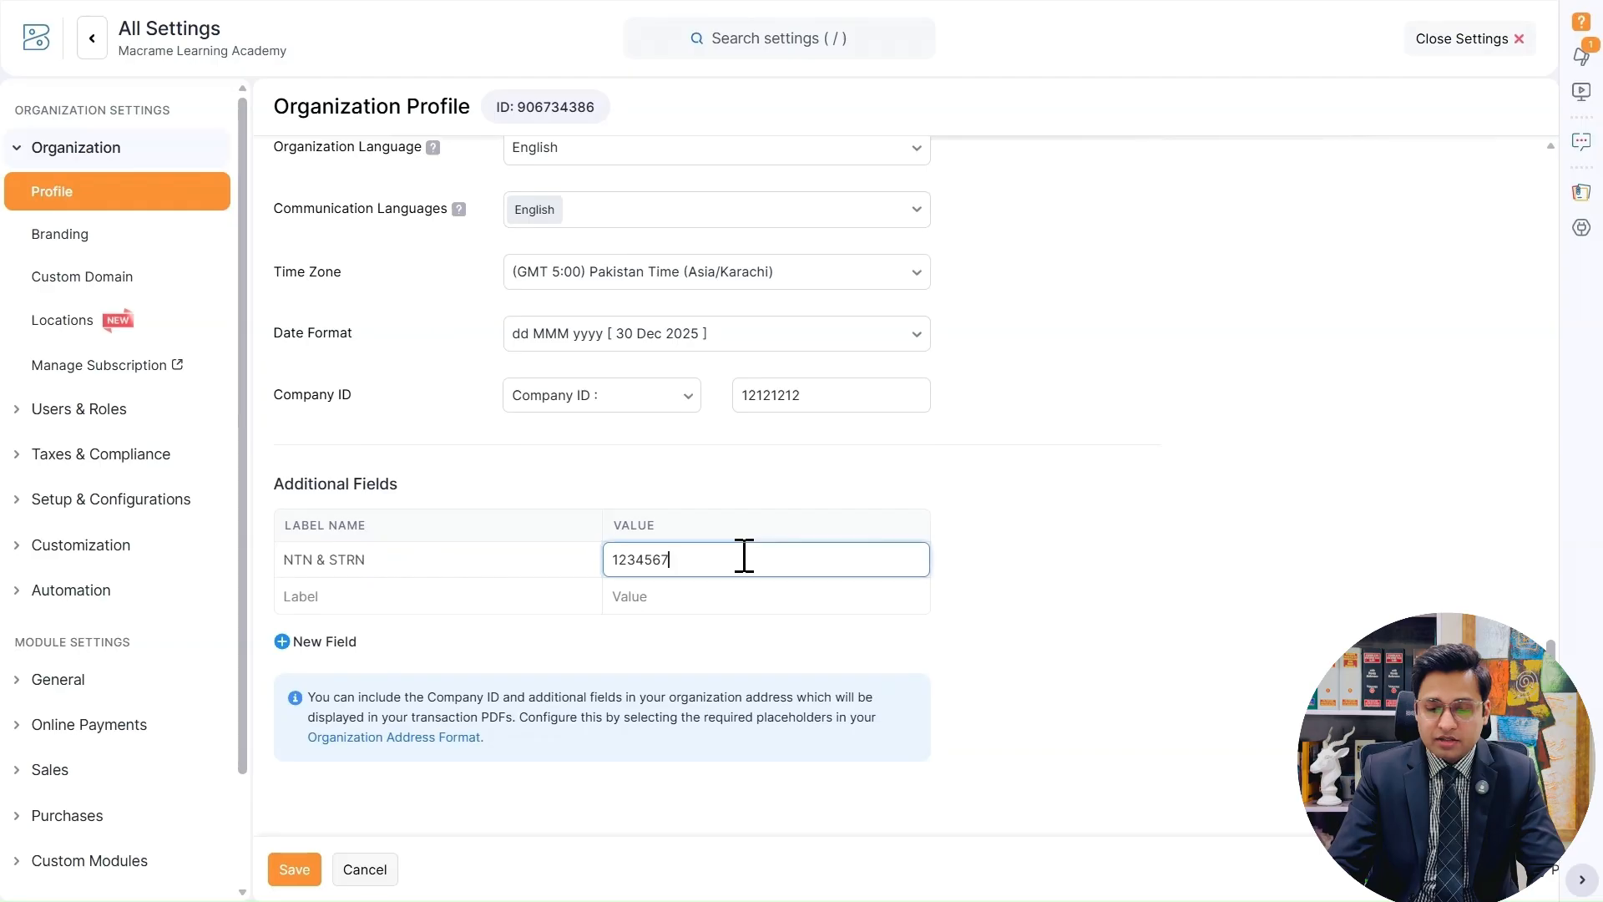
pyautogui.click(1054, 464)
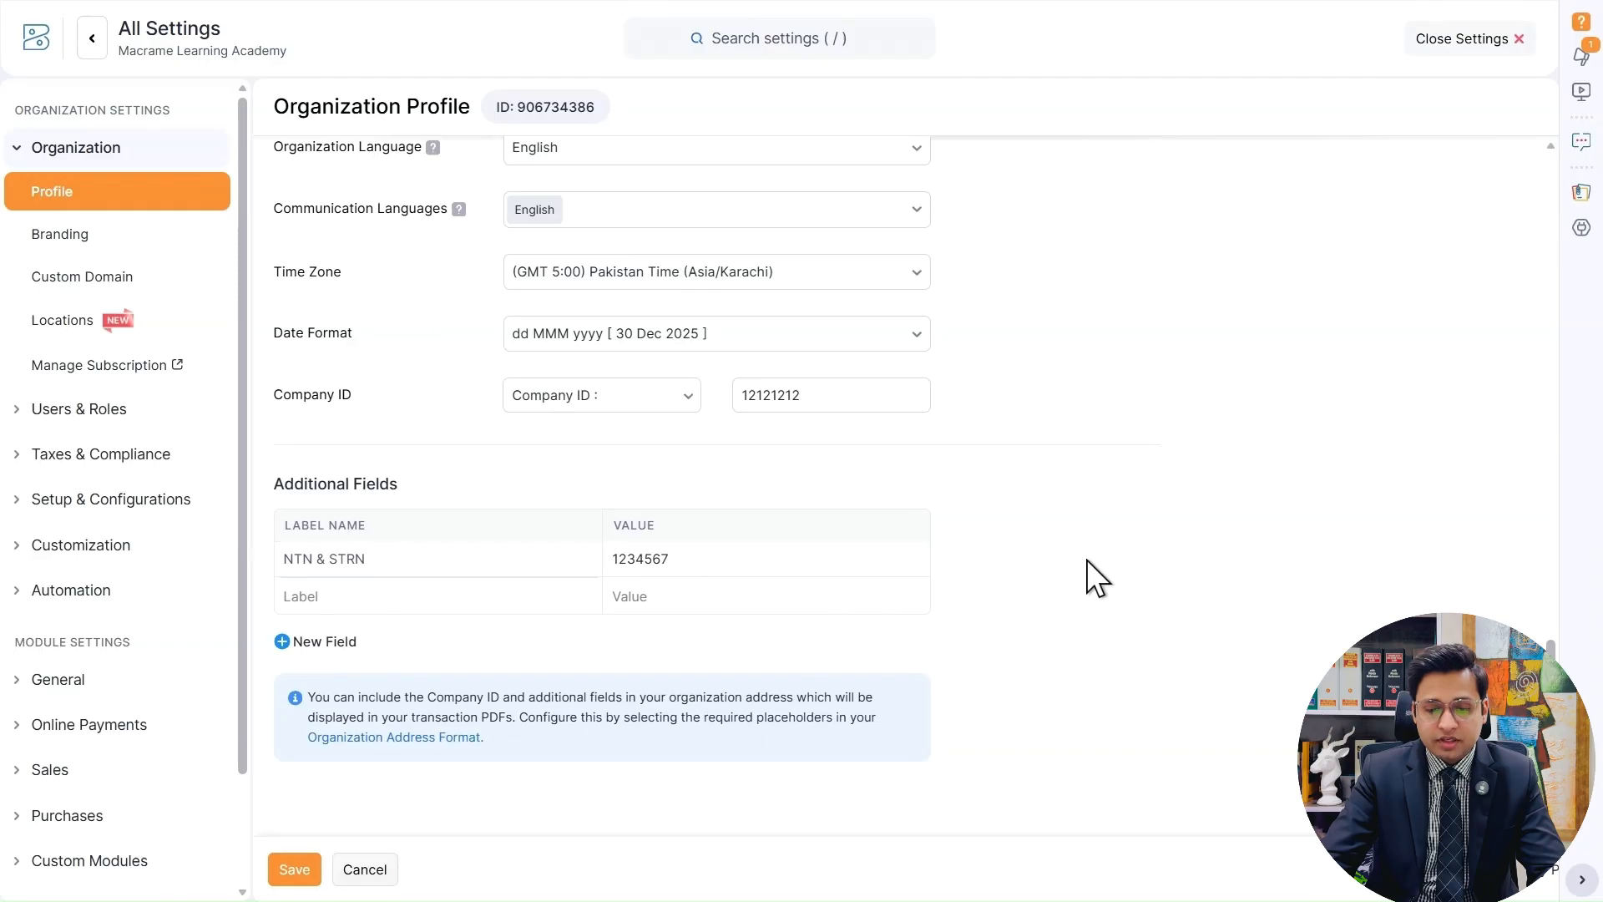
pyautogui.click(307, 865)
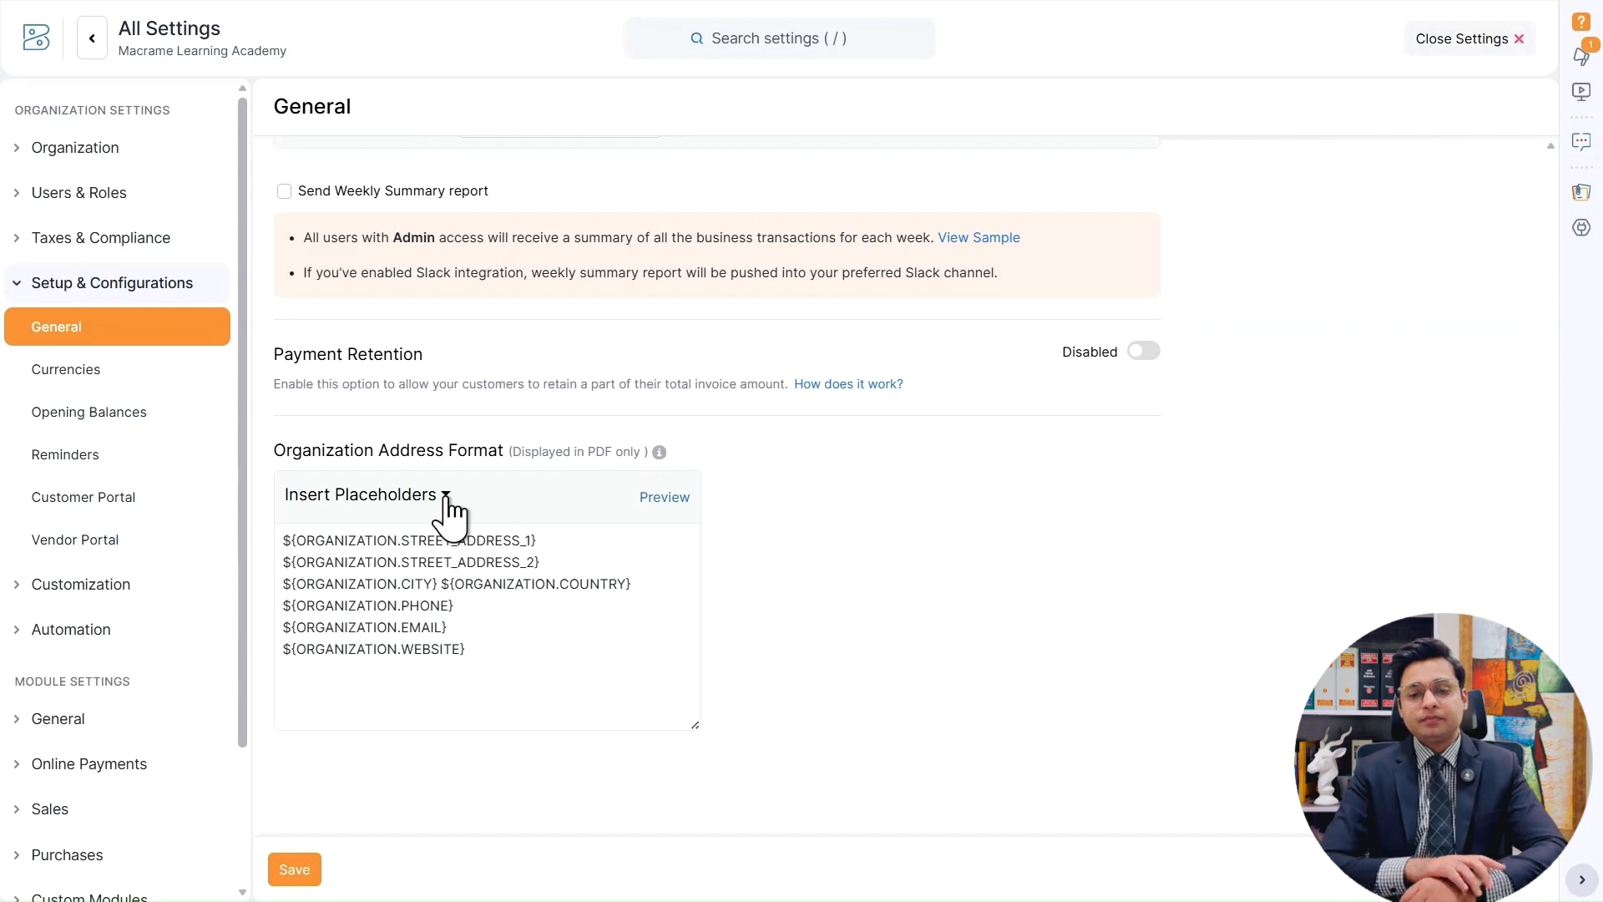
# Examine the organization address format by comparing its placeholders with the preview and looking over the available placeholder list.
pyautogui.click(663, 498)
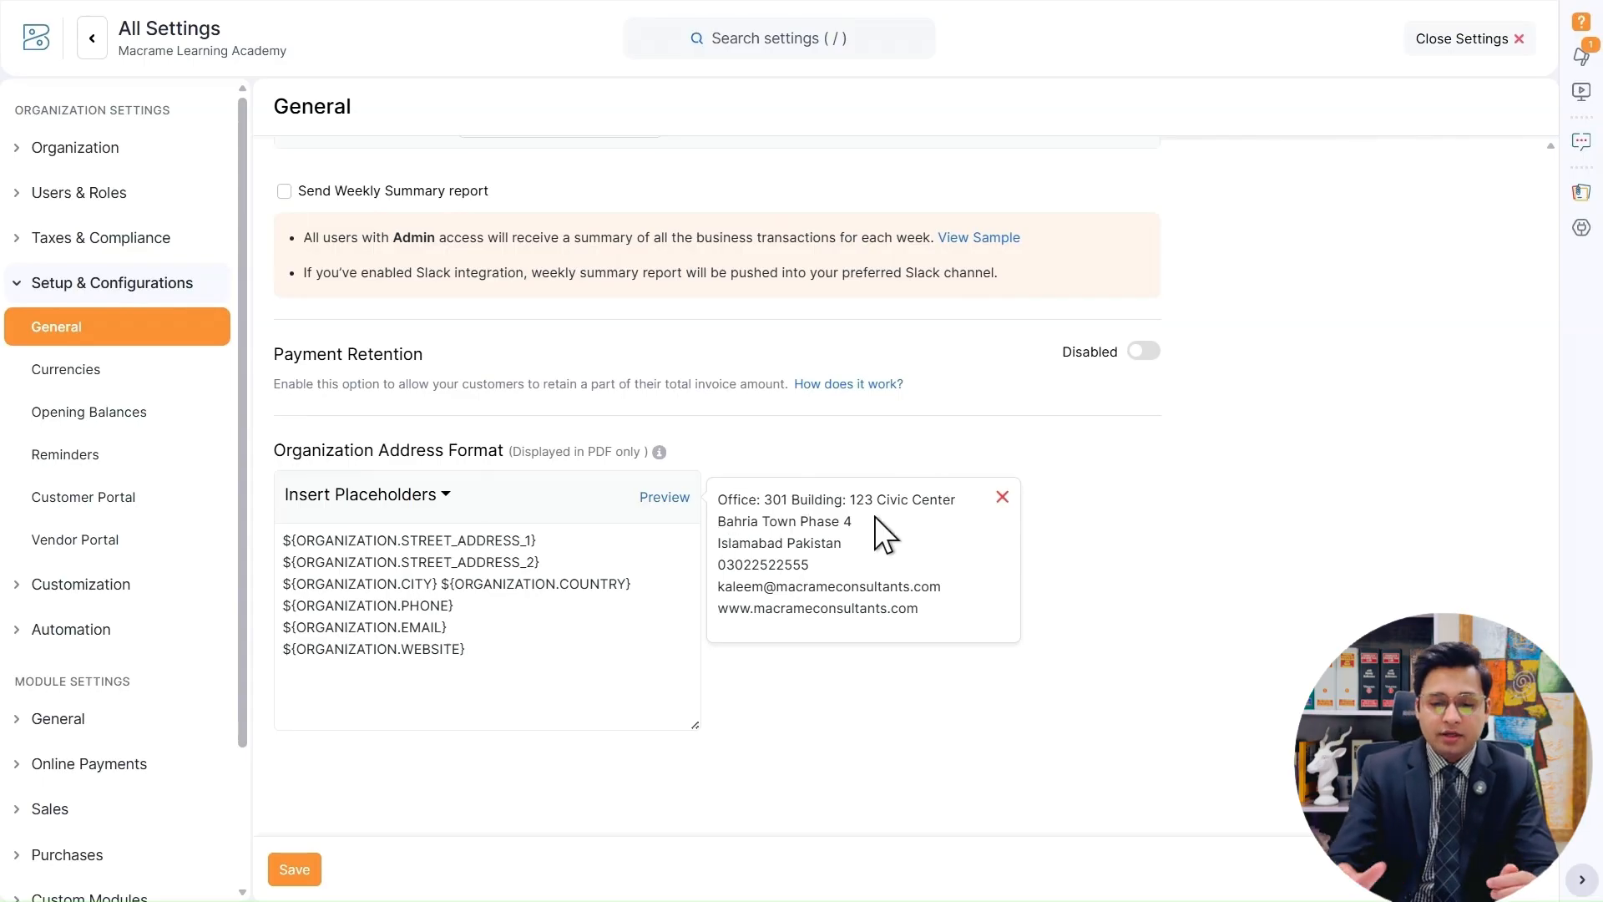
pyautogui.click(423, 501)
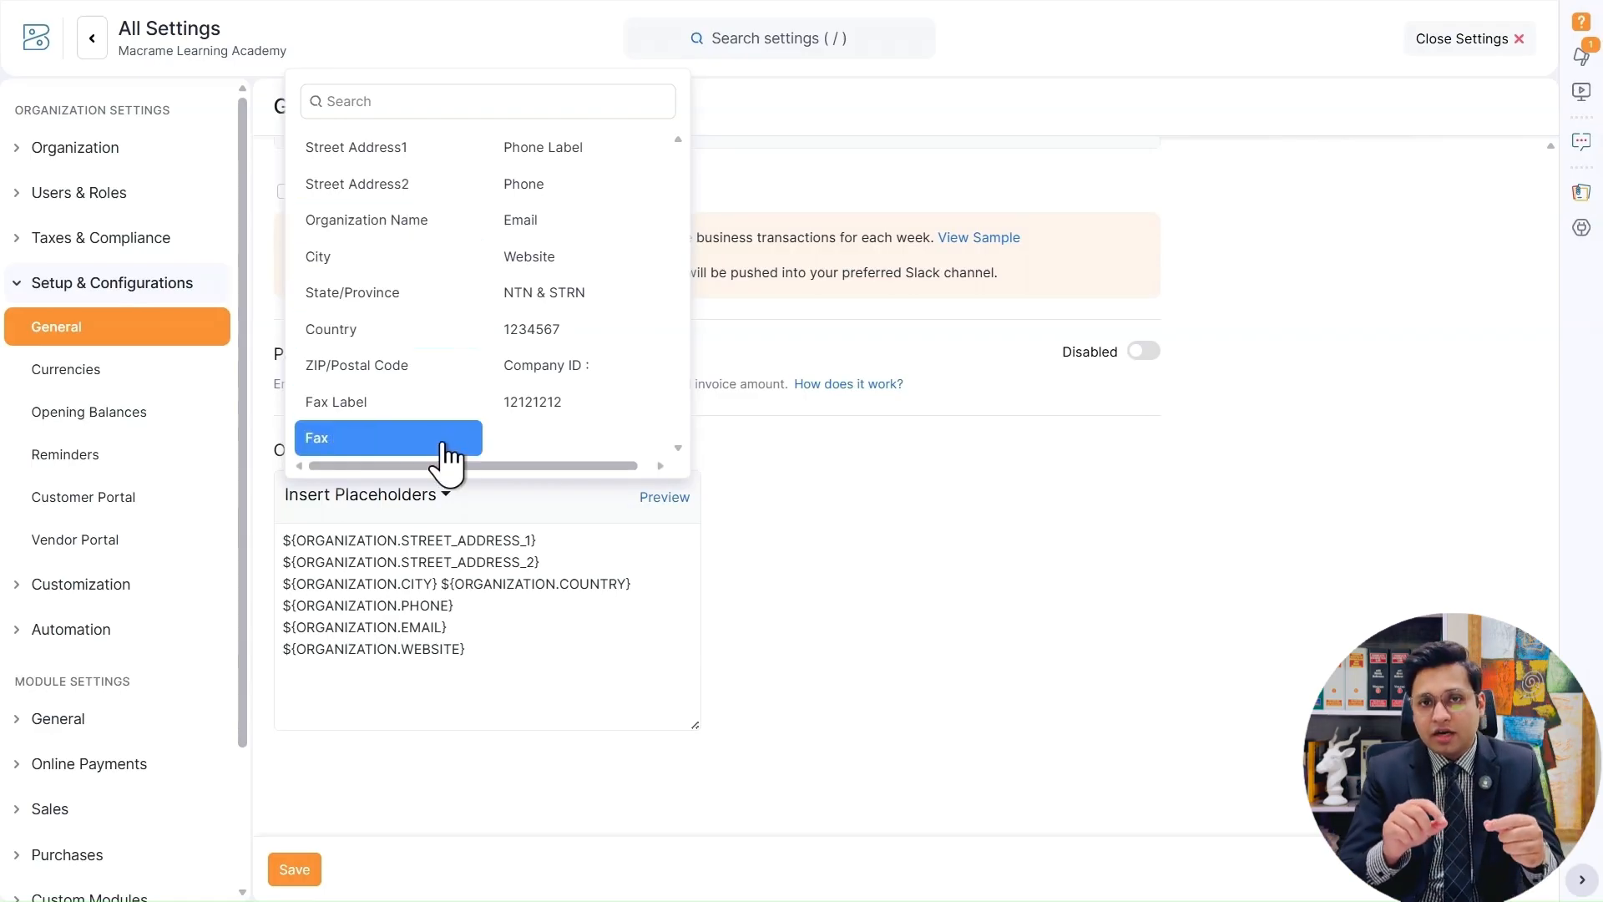
pyautogui.click(774, 473)
pyautogui.click(668, 497)
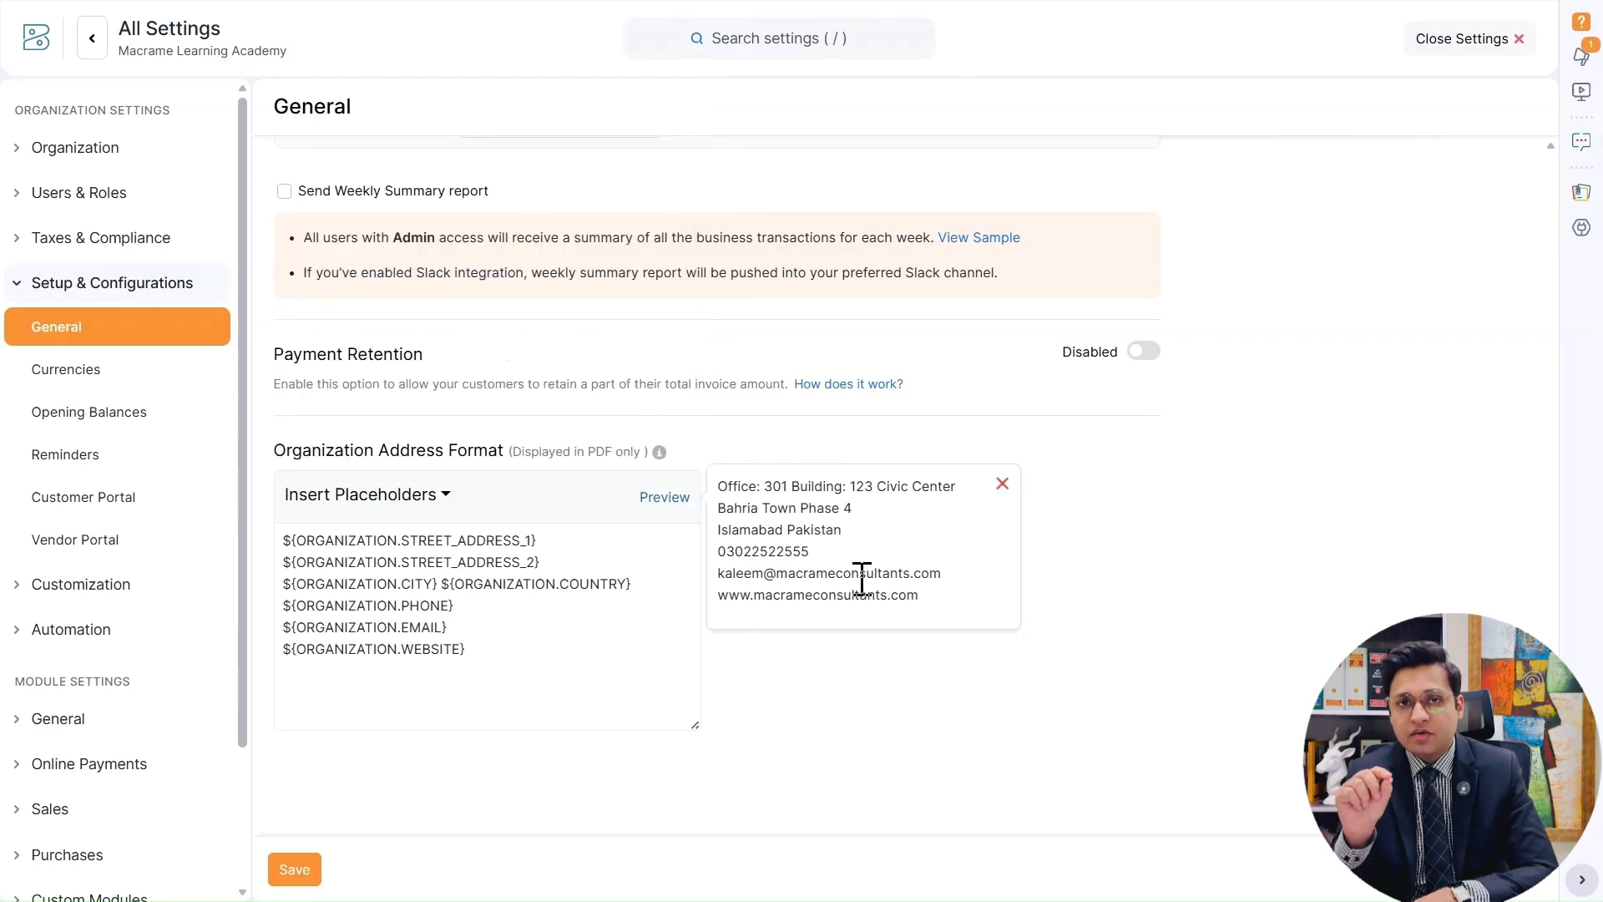
pyautogui.click(278, 543)
pyautogui.moveTo(280, 543); pyautogui.dragTo(543, 532)
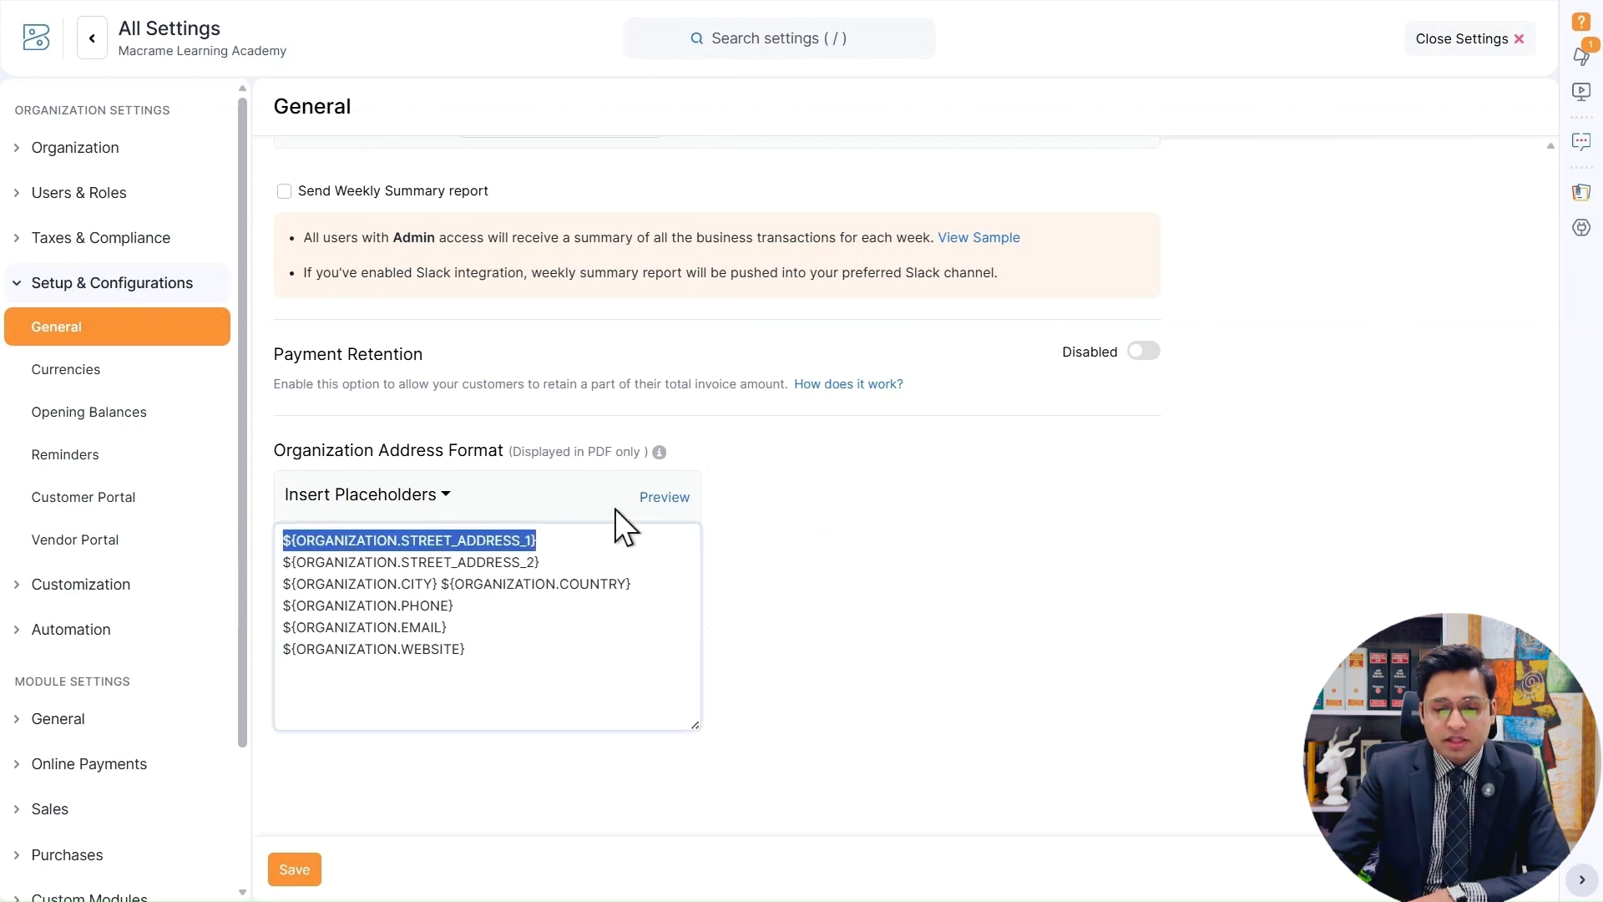
pyautogui.click(655, 501)
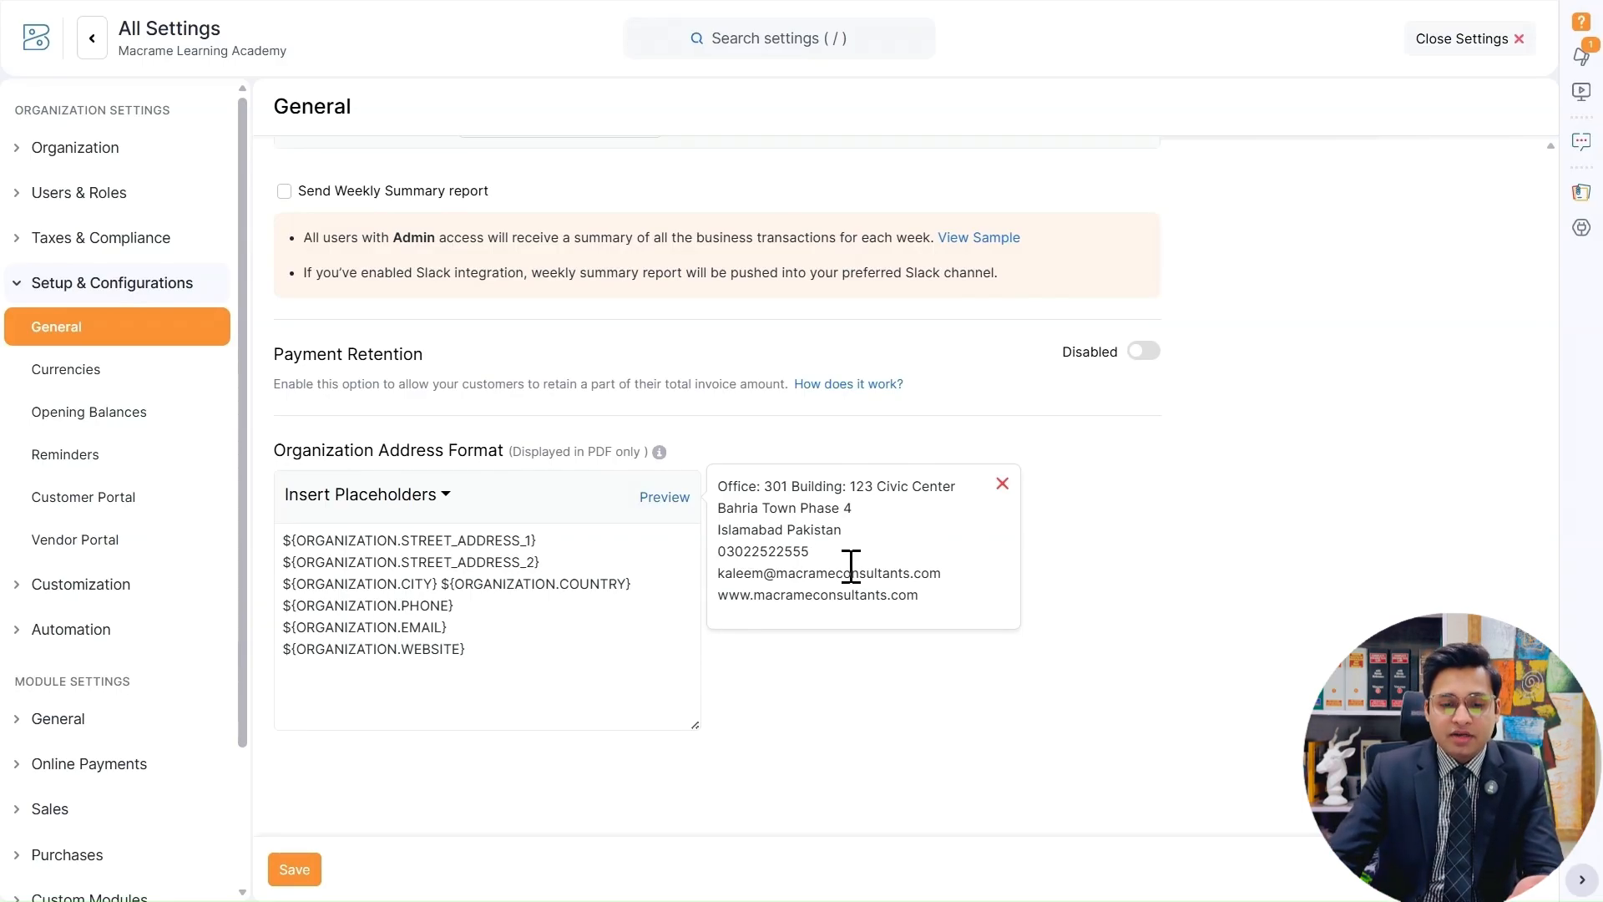
pyautogui.click(566, 650)
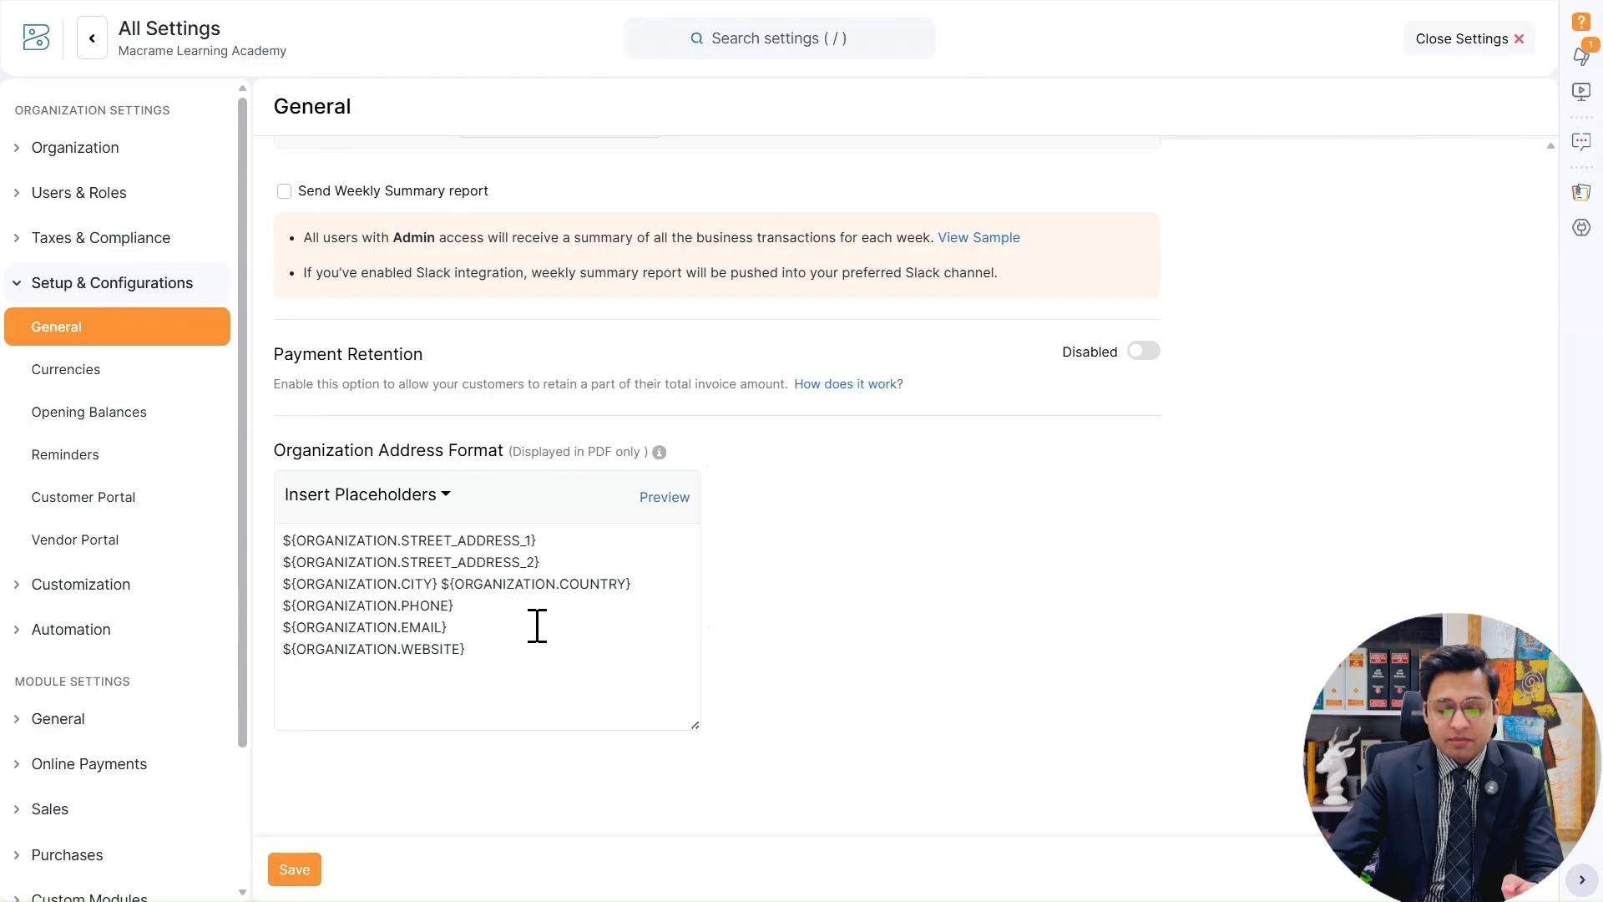
# Insert the NTN & STRN label placeholder on a new line below the website placeholder and preview the address.
pyautogui.click(439, 584)
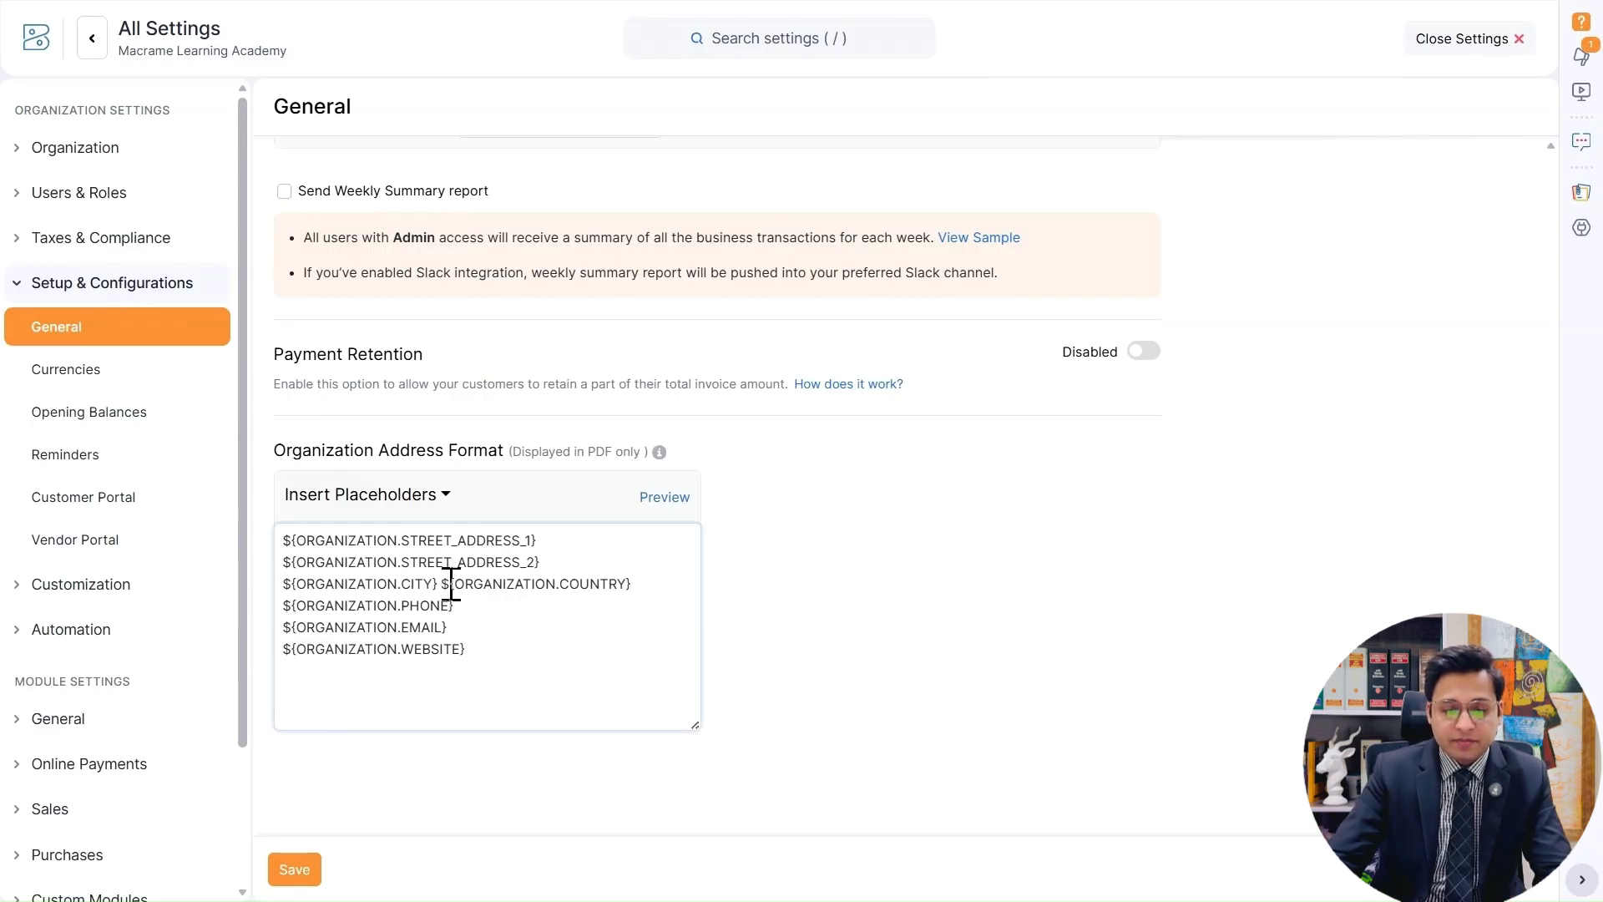
pyautogui.click(441, 497)
pyautogui.click(485, 656)
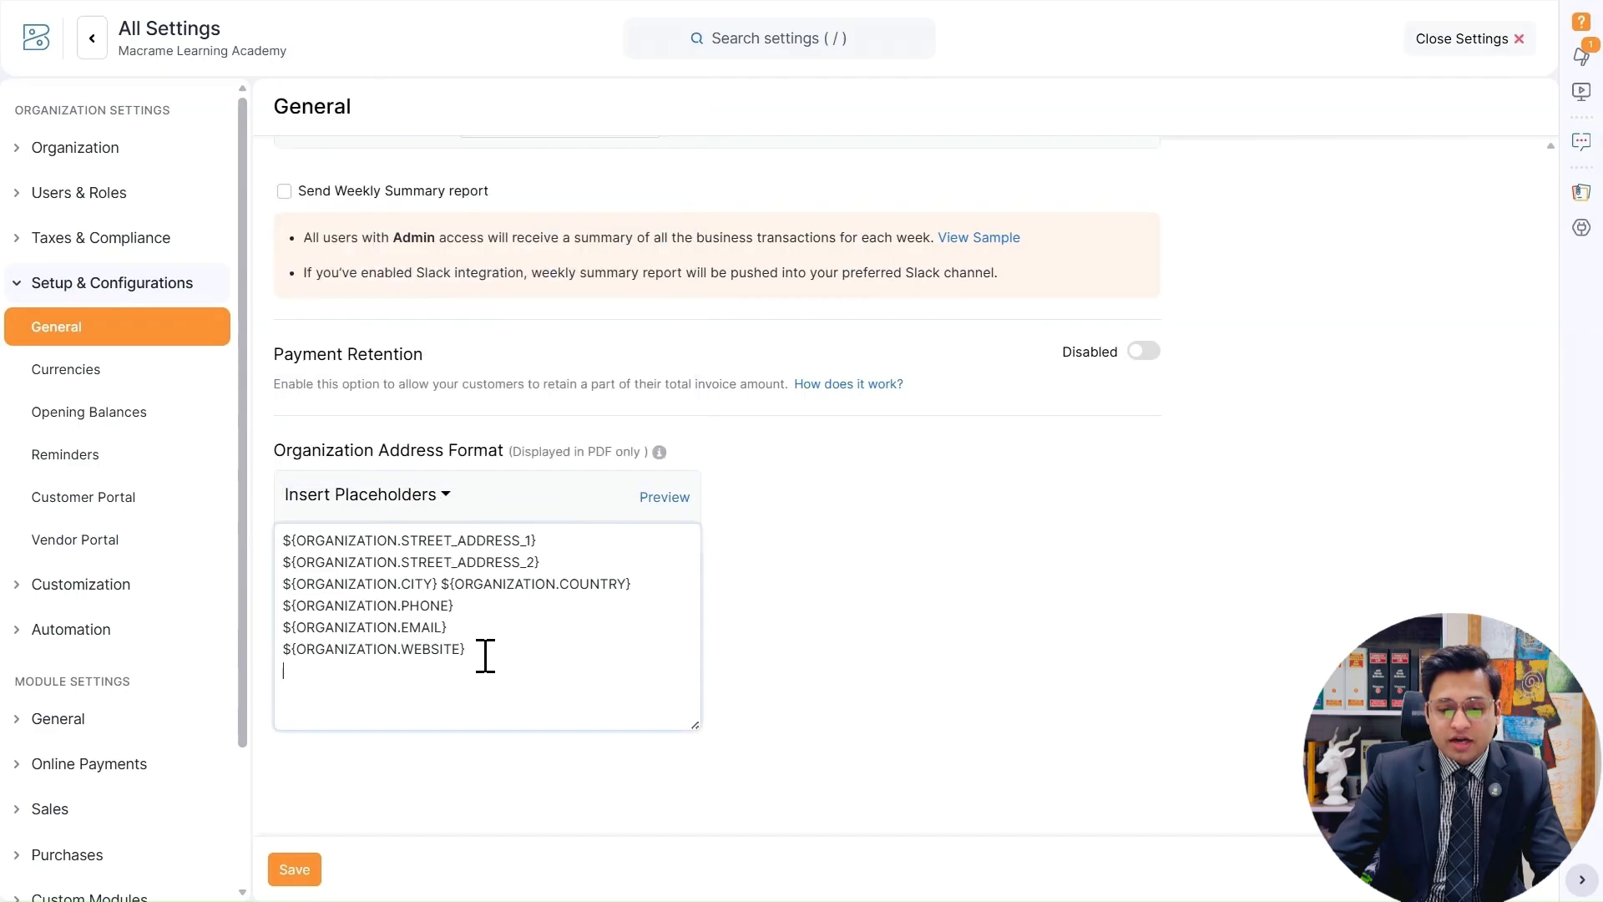
pyautogui.click(429, 498)
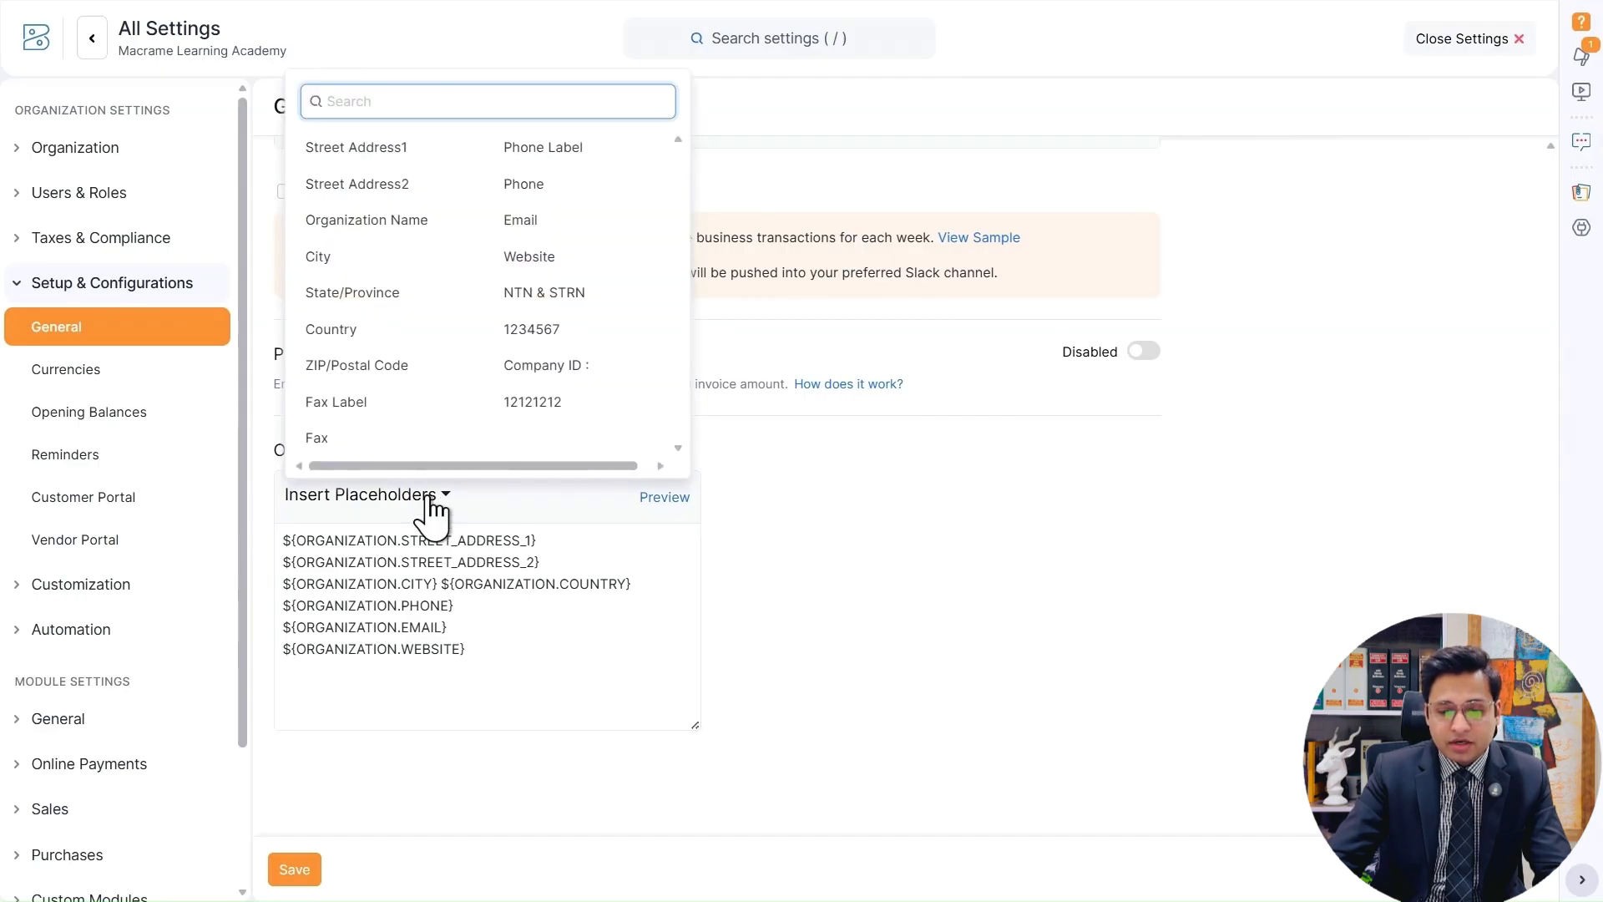
pyautogui.click(548, 294)
pyautogui.click(668, 501)
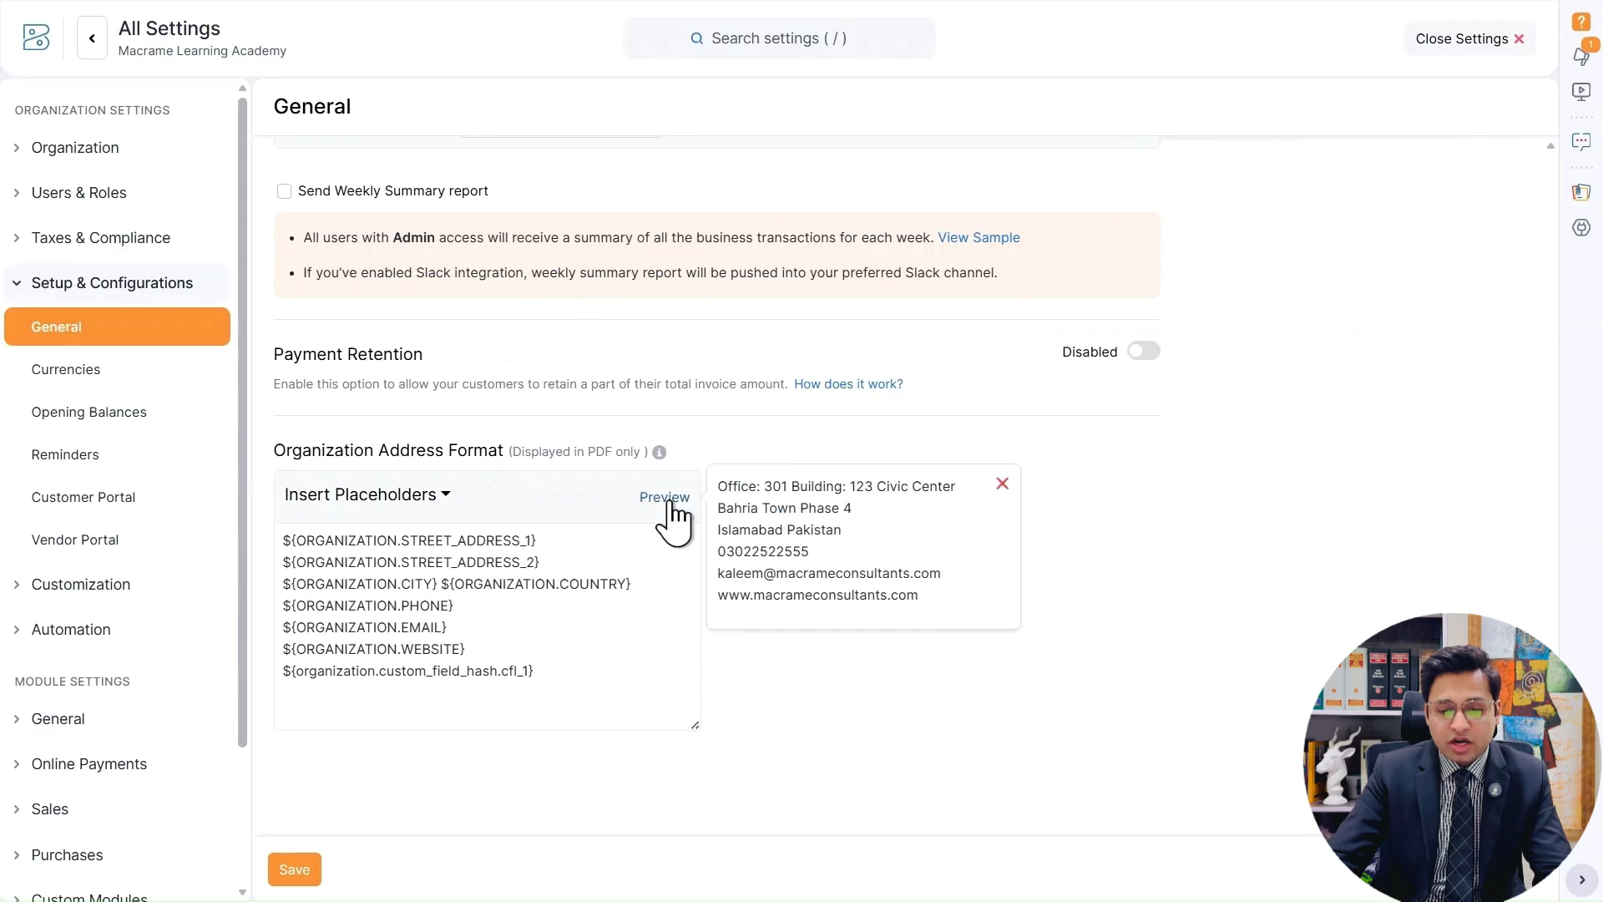
pyautogui.click(612, 674)
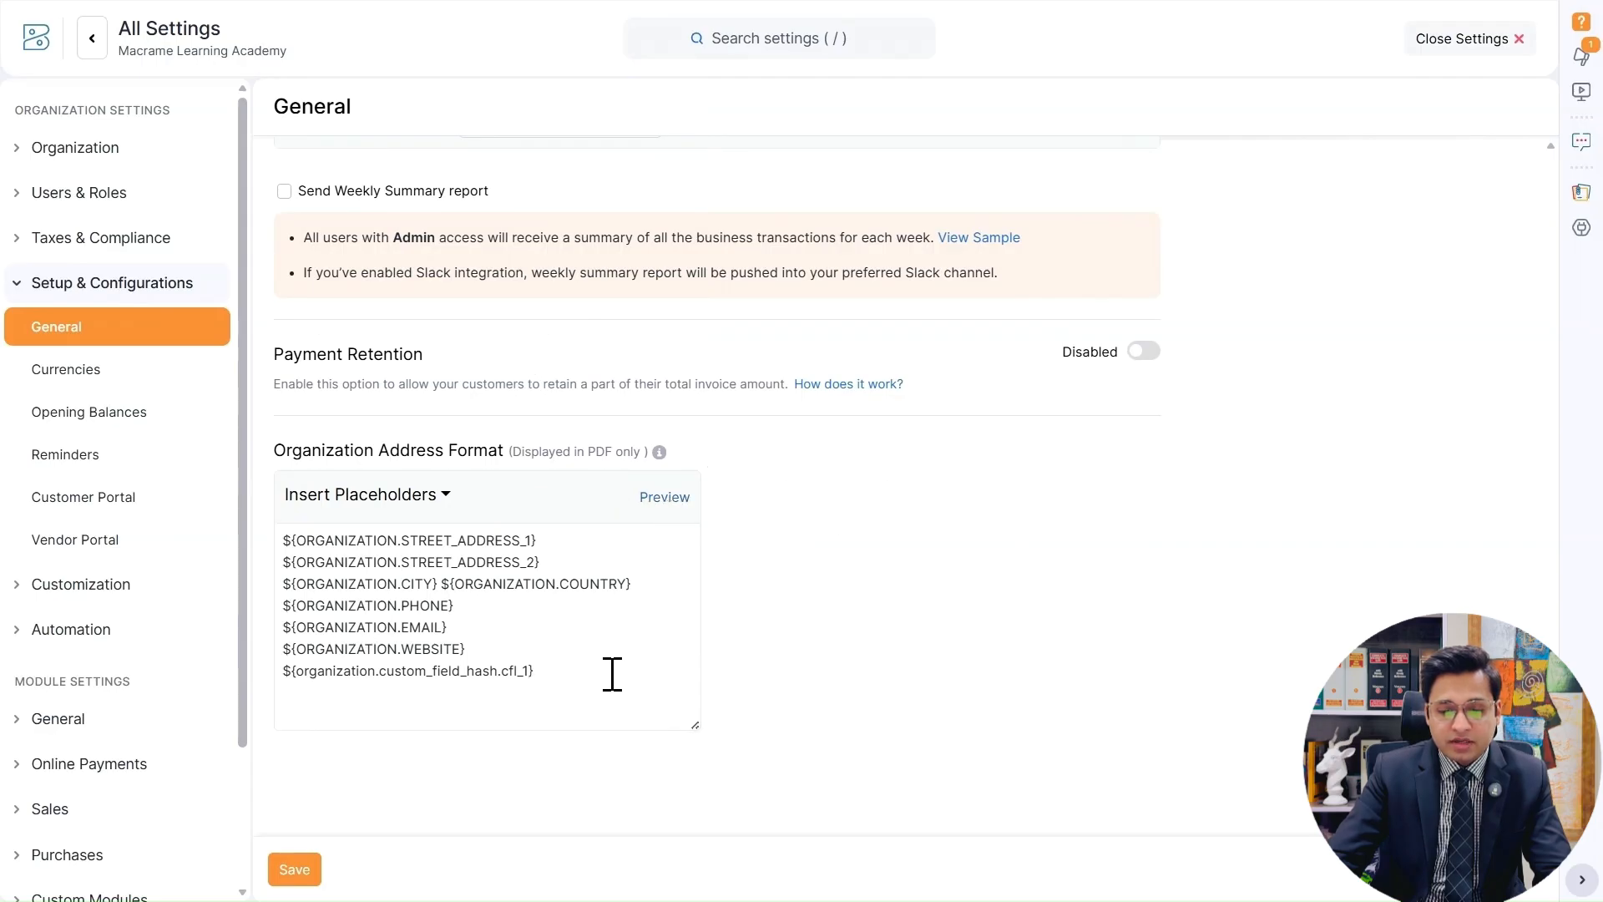
pyautogui.click(665, 499)
# Insert the placeholder for the NTN & STRN value after its label placeholder and preview the address.
pyautogui.click(450, 501)
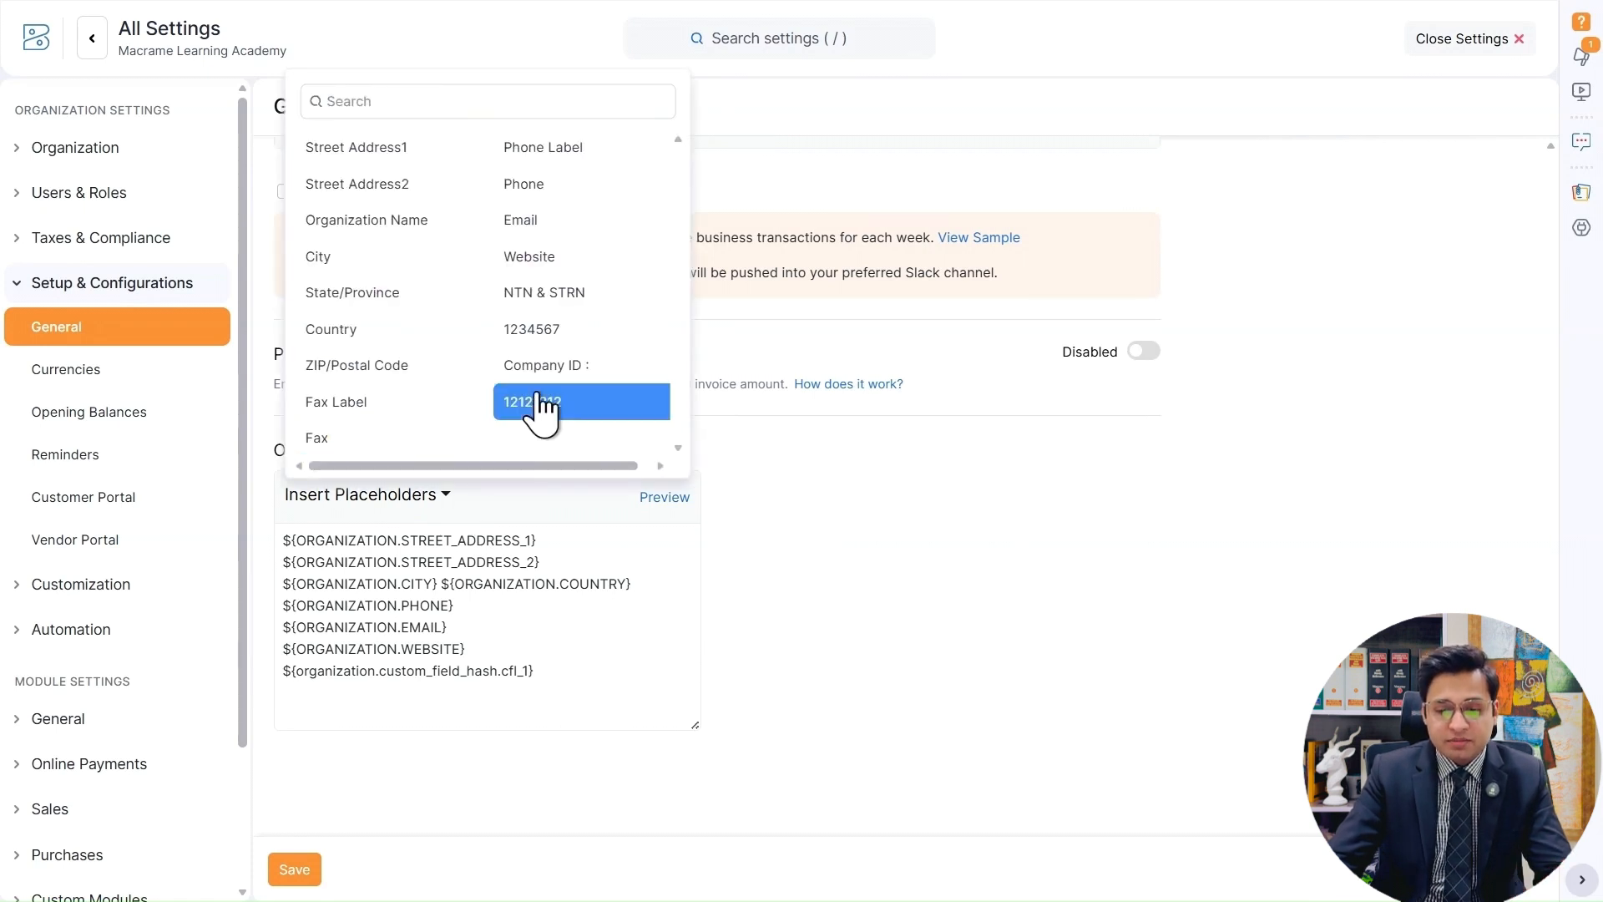
pyautogui.click(551, 330)
pyautogui.click(670, 501)
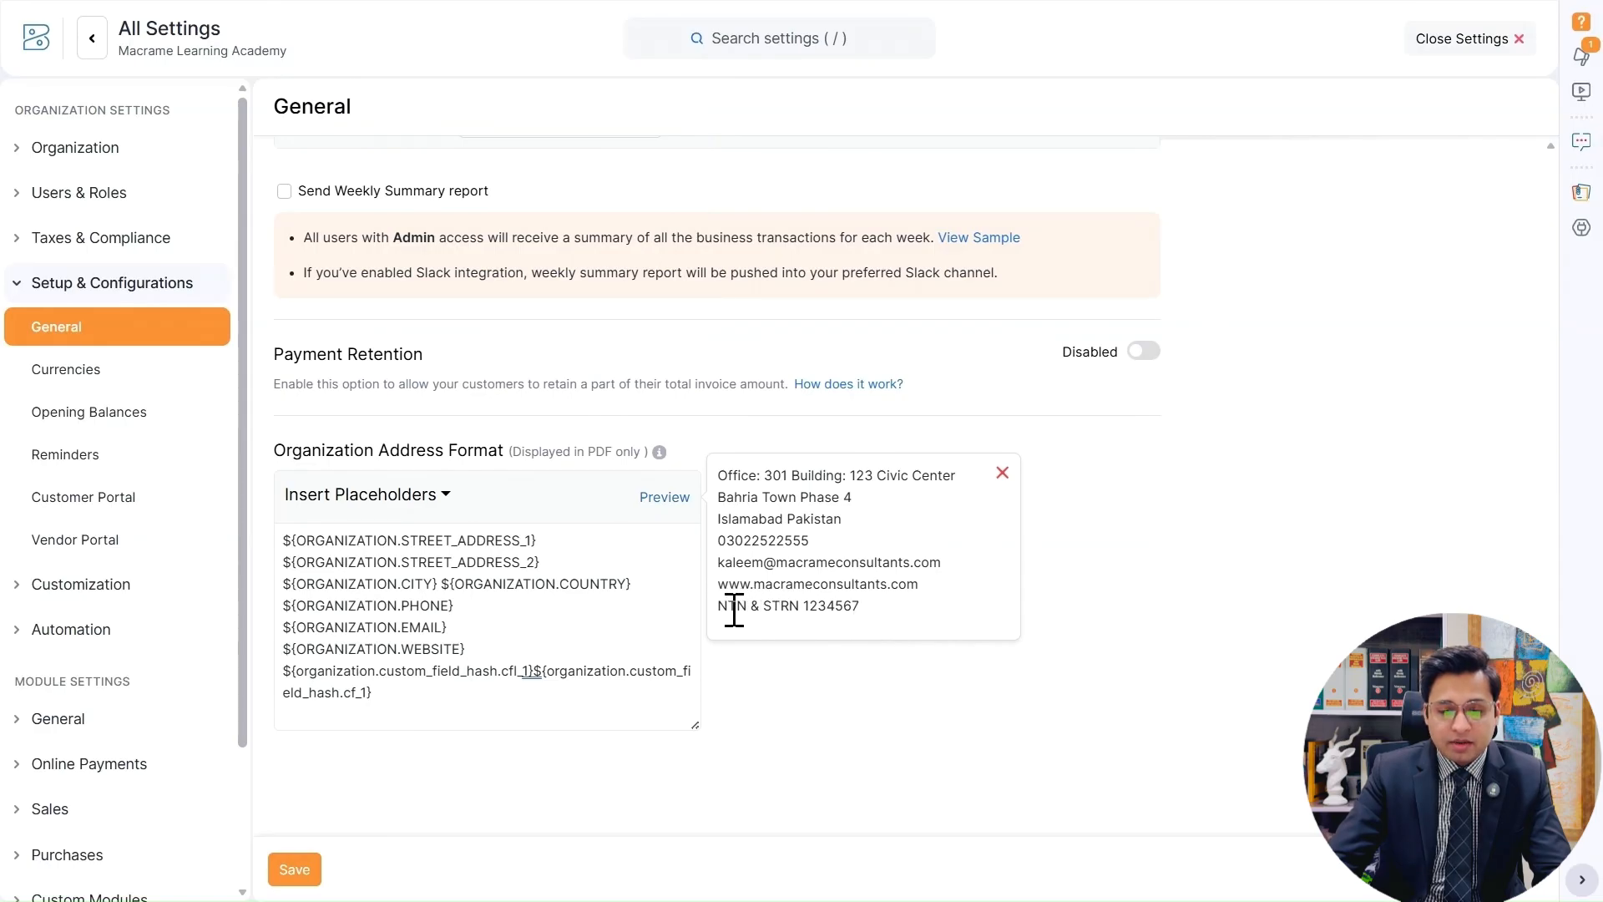
# Add the plain text ABC123 on a new last line of the address format and check it in the preview.
pyautogui.click(427, 699)
pyautogui.hotkey('shift', 'Tab')
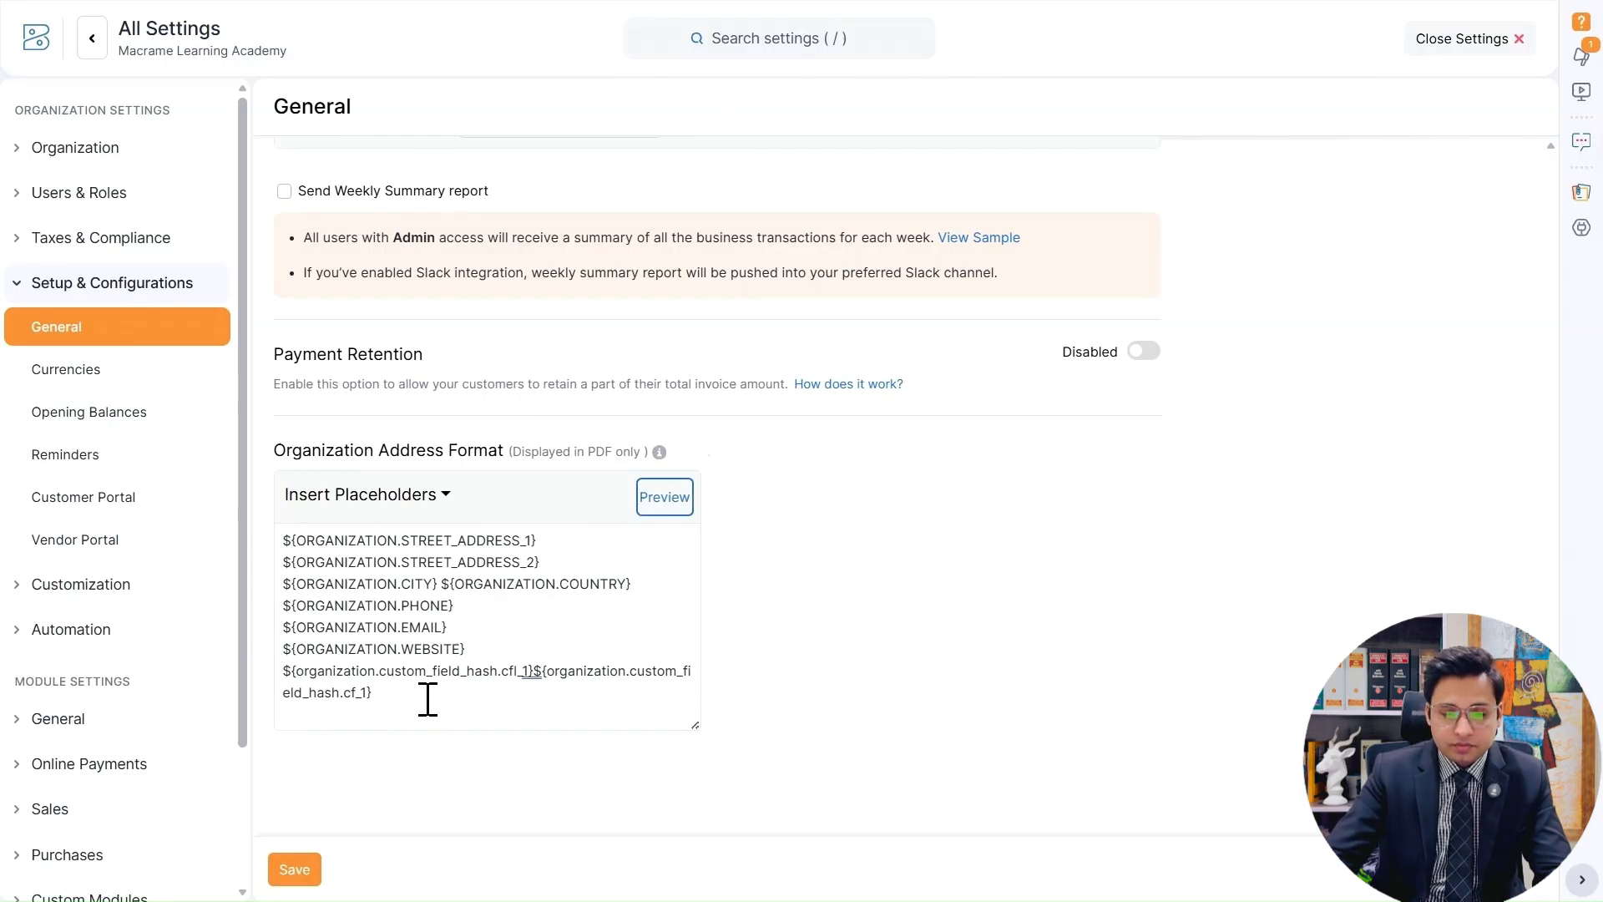
pyautogui.click(428, 699)
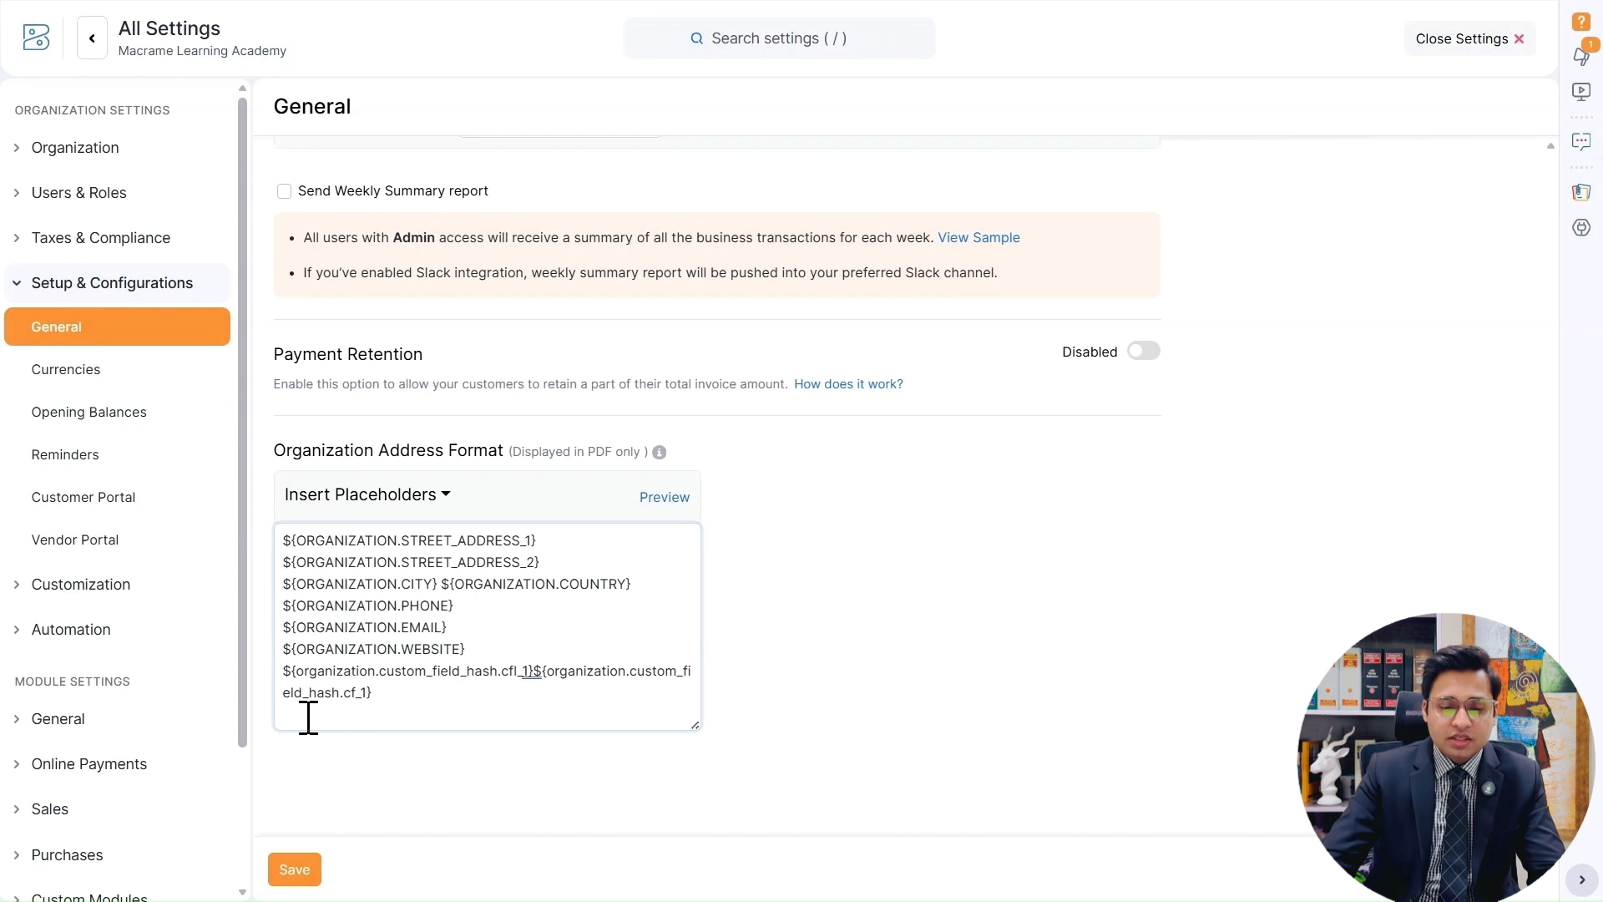
pyautogui.write('ABC123')
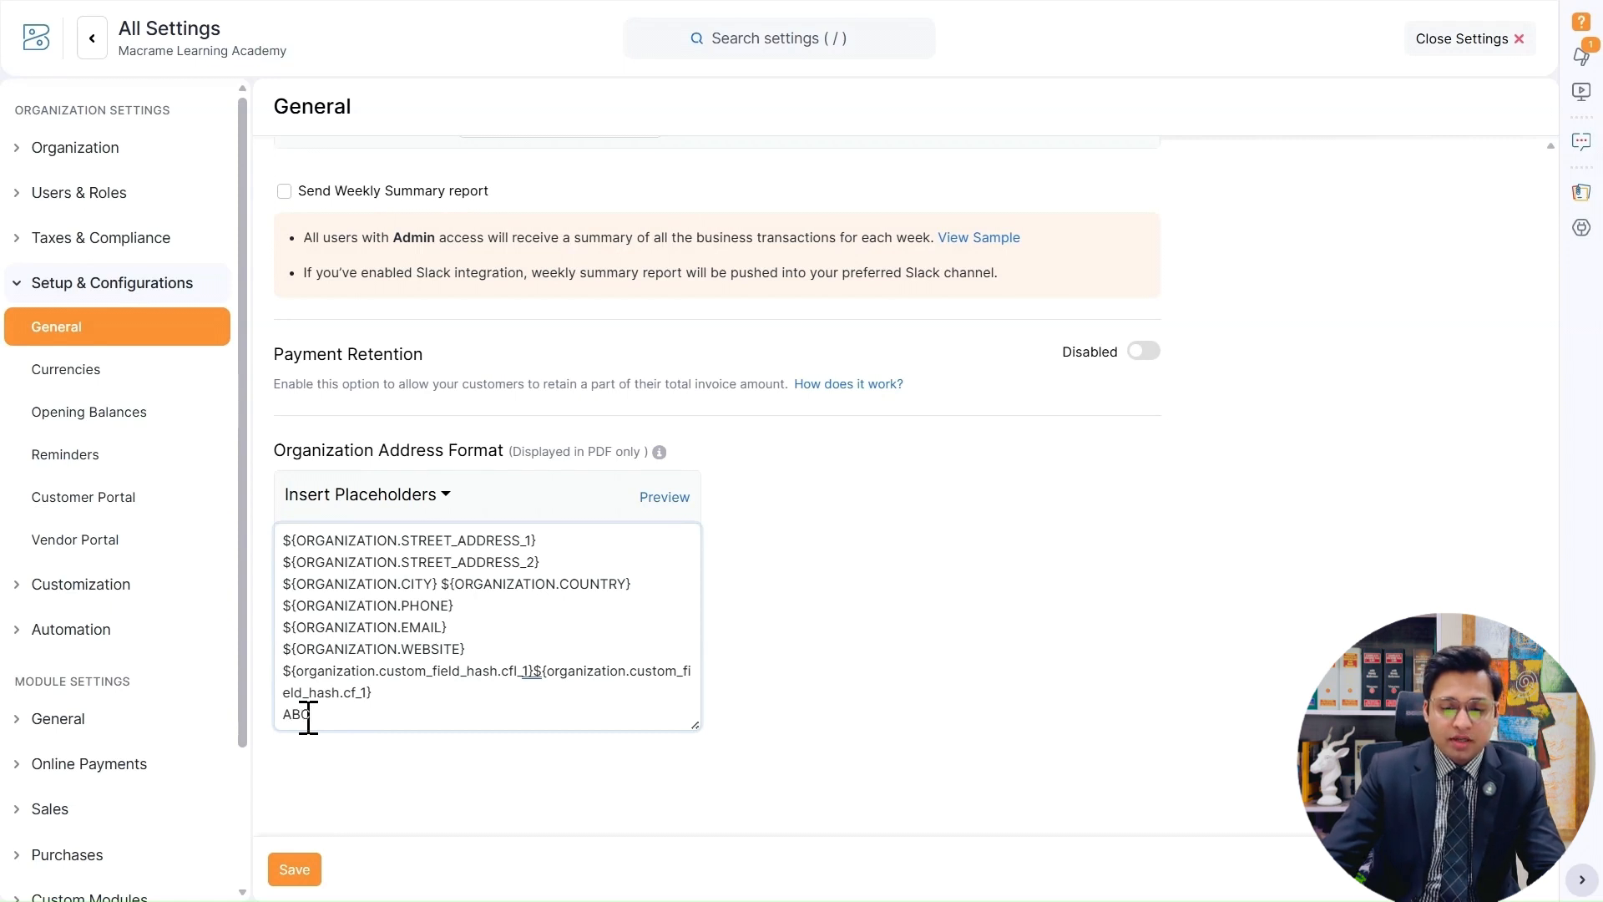
pyautogui.click(661, 497)
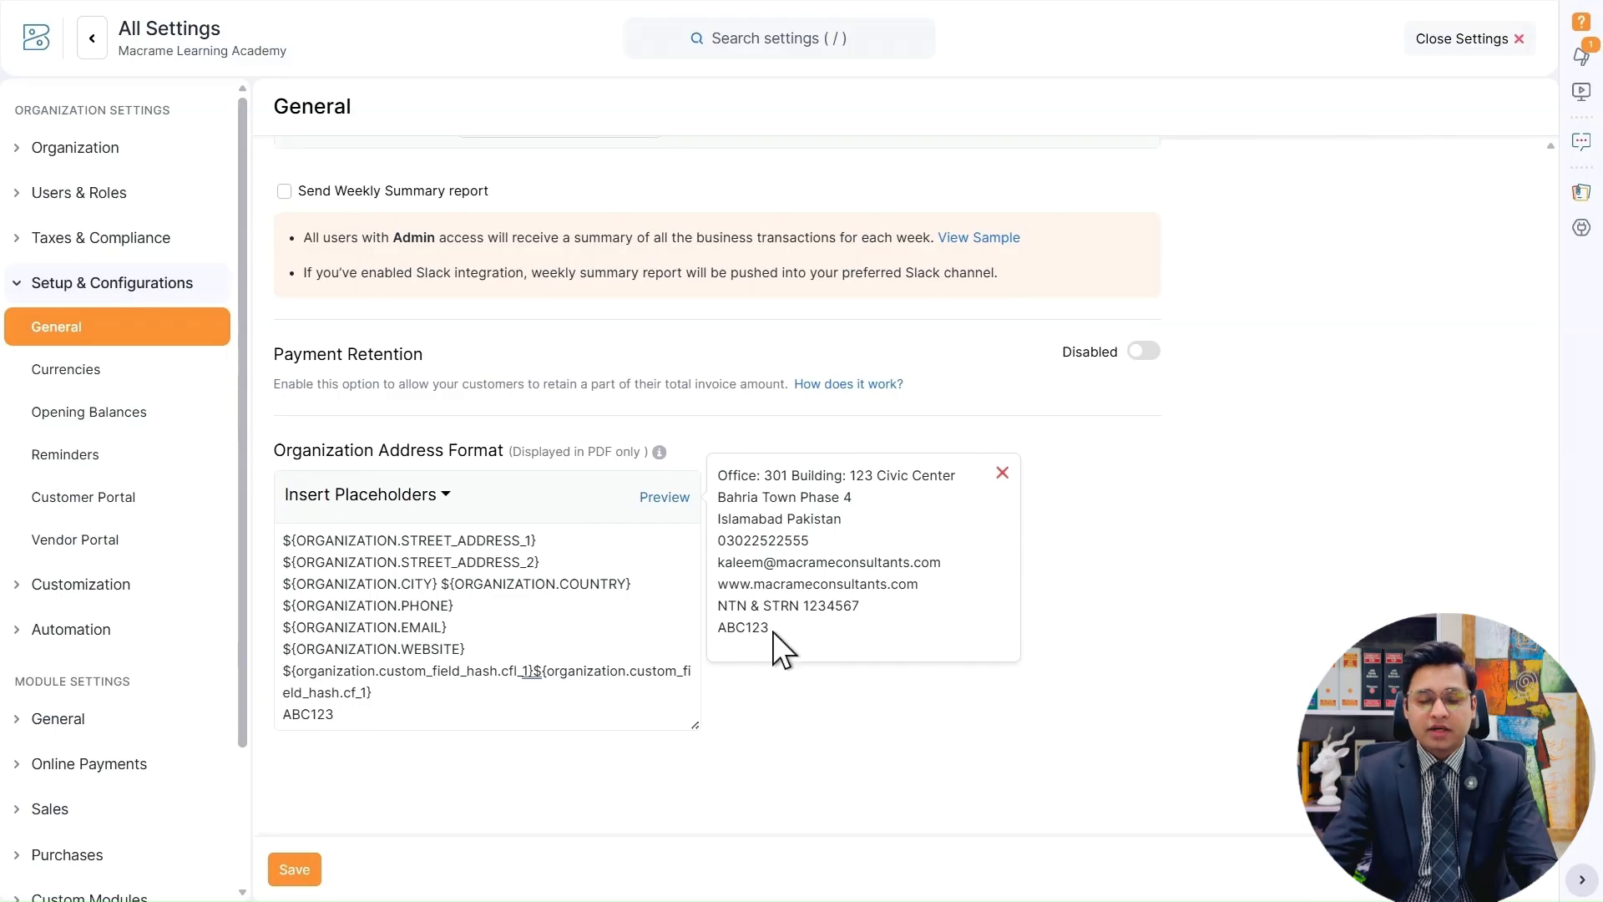
pyautogui.moveTo(715, 632); pyautogui.dragTo(775, 629)
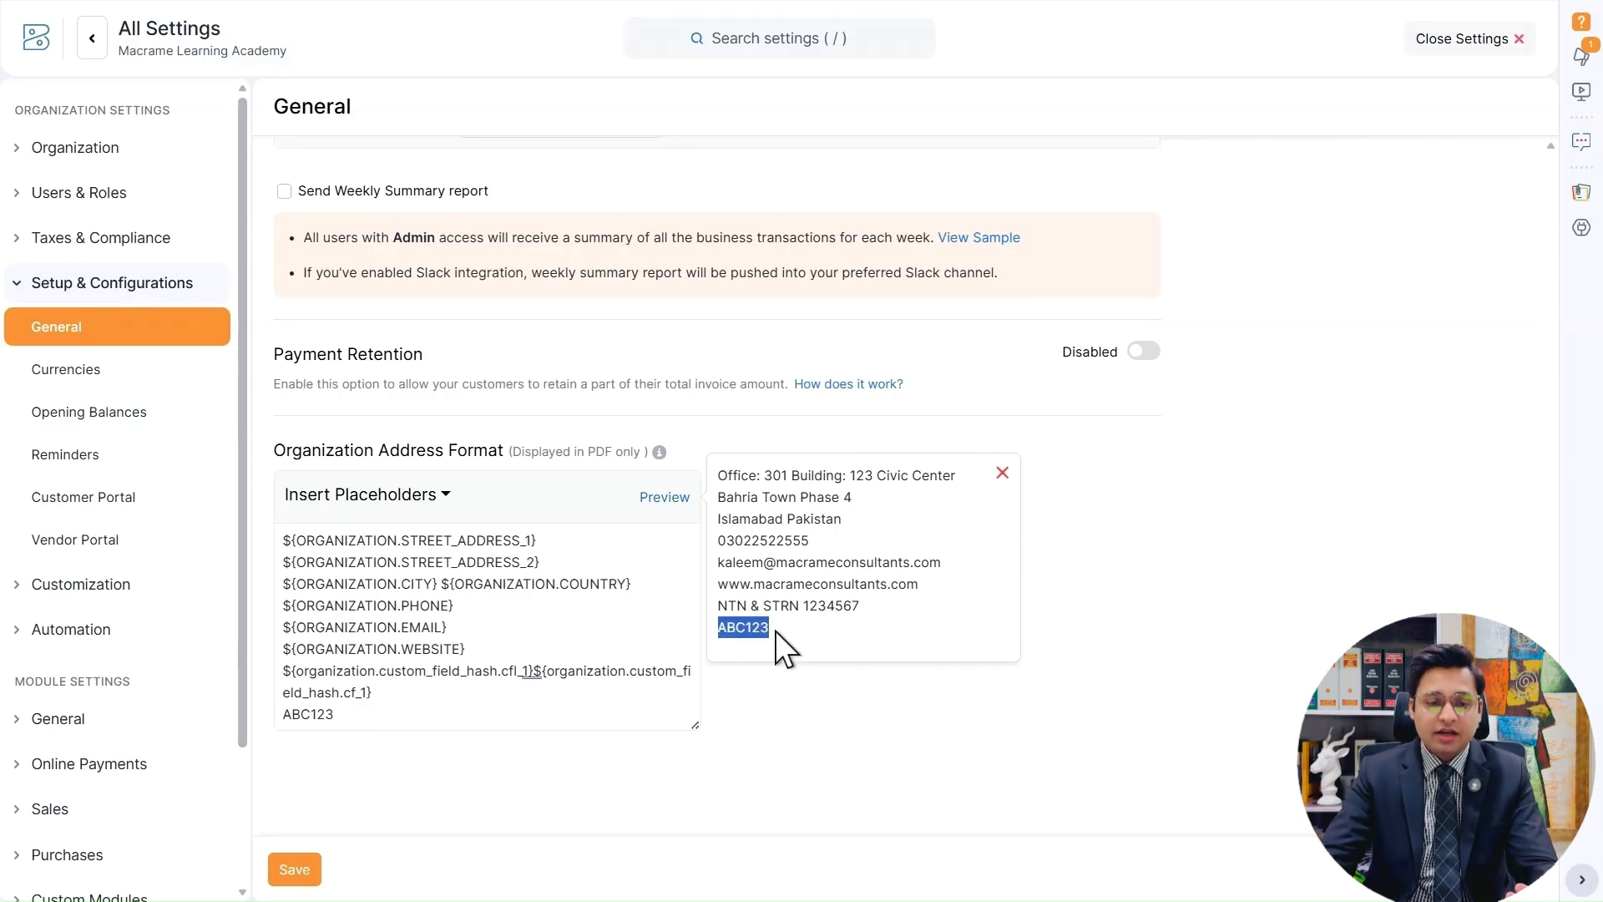
pyautogui.click(838, 633)
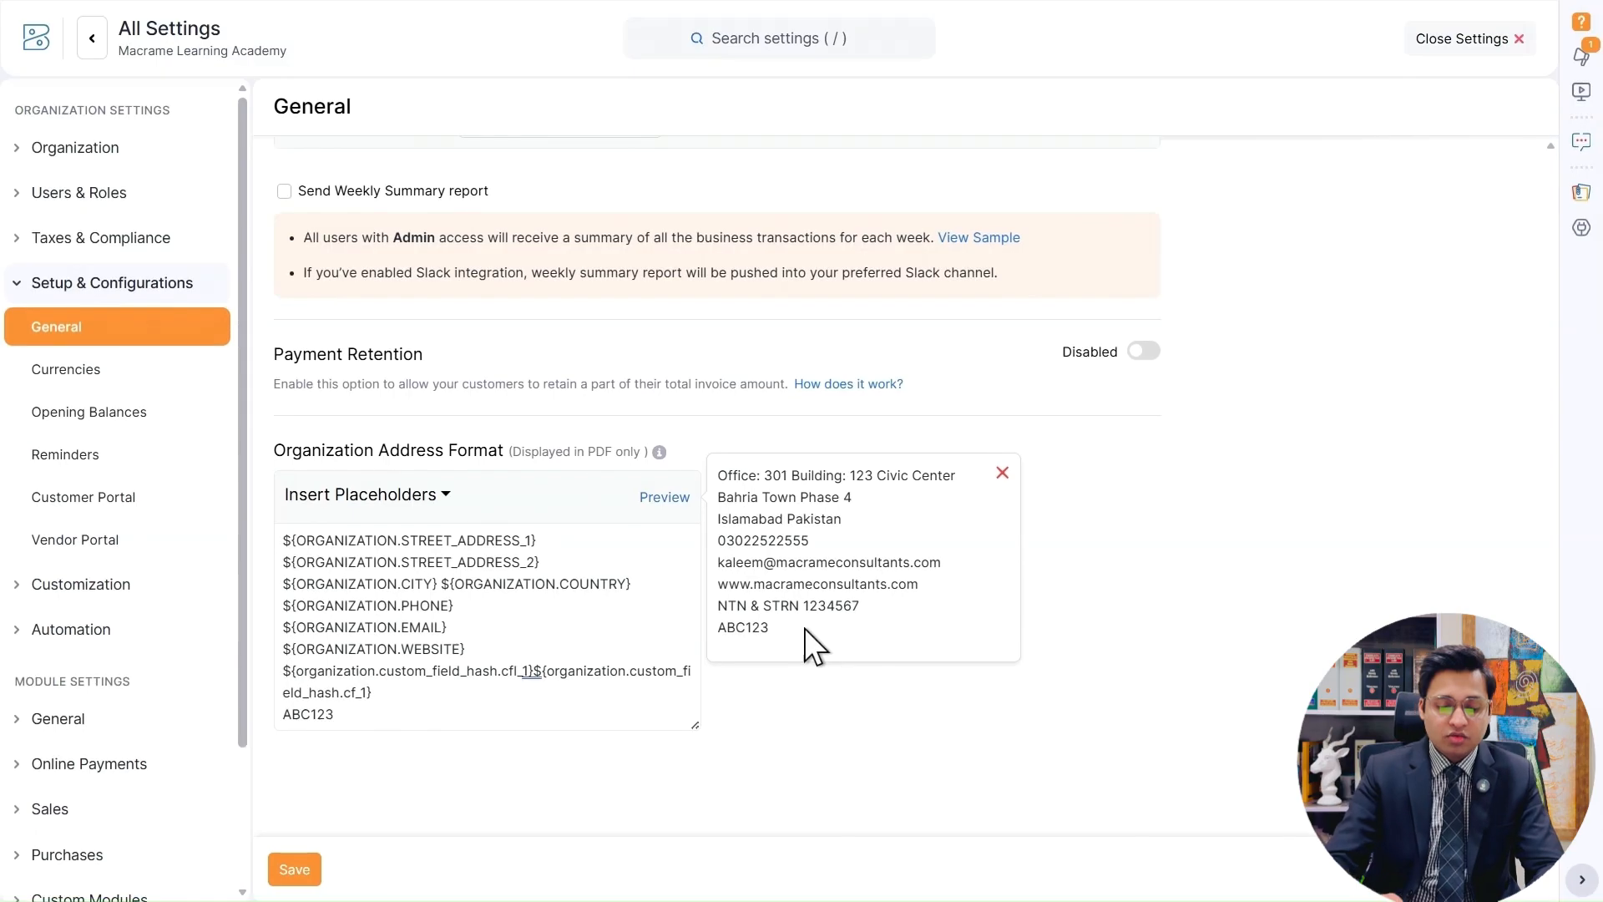
# Delete the ABC123 text from the address format, enter ABC123 again and preview the address.
pyautogui.doubleClick(308, 716)
pyautogui.press('BackSpace')
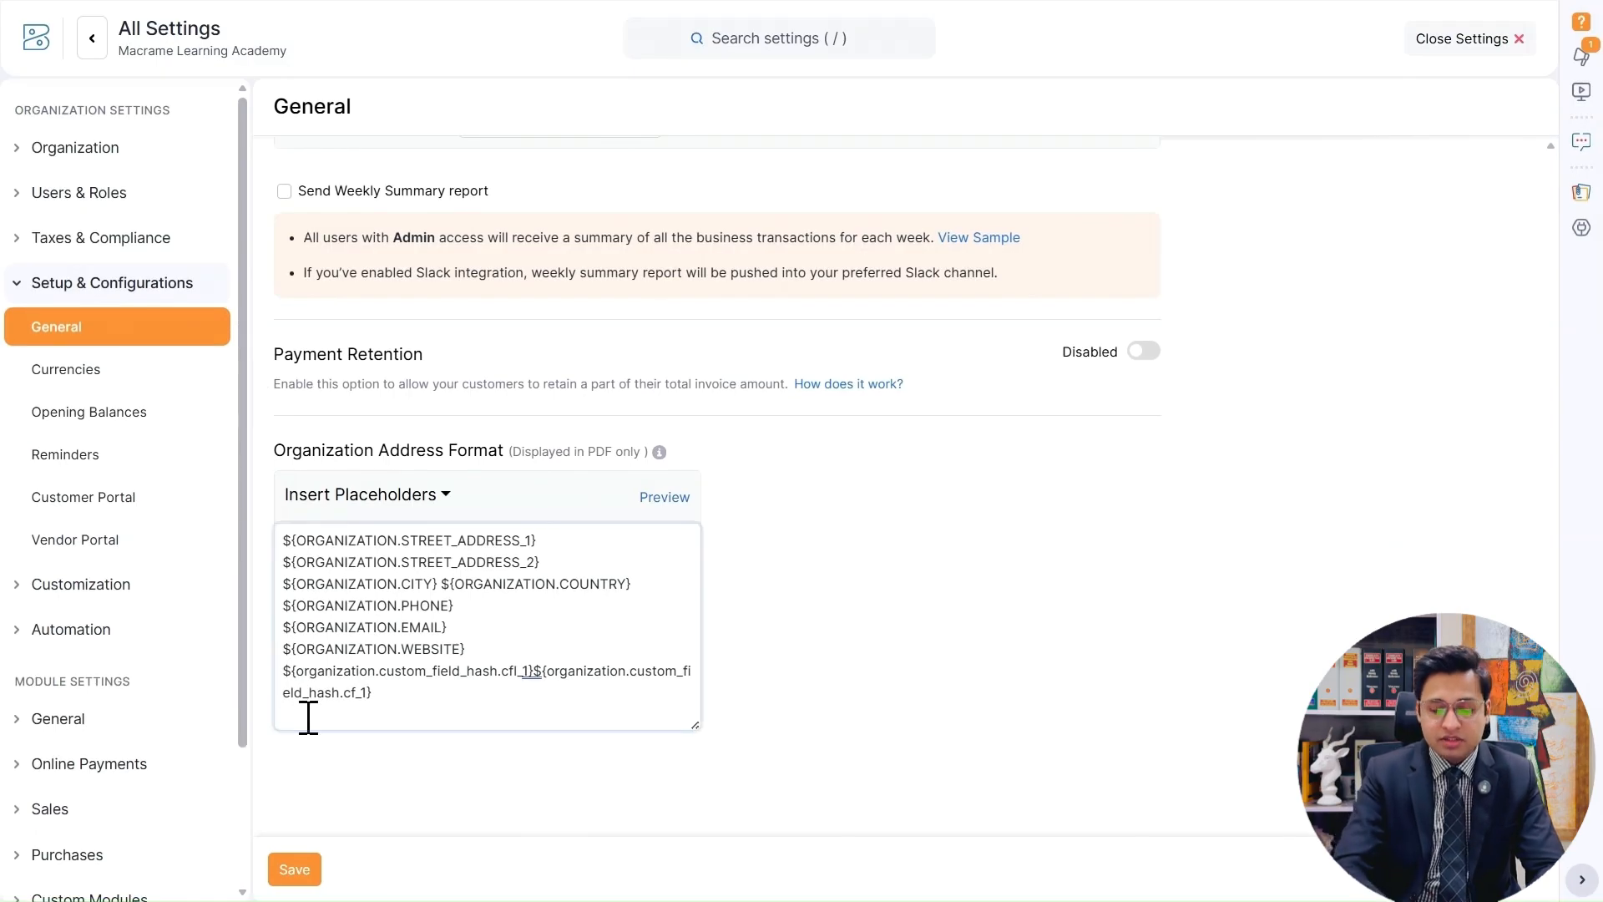
pyautogui.write('ABC123')
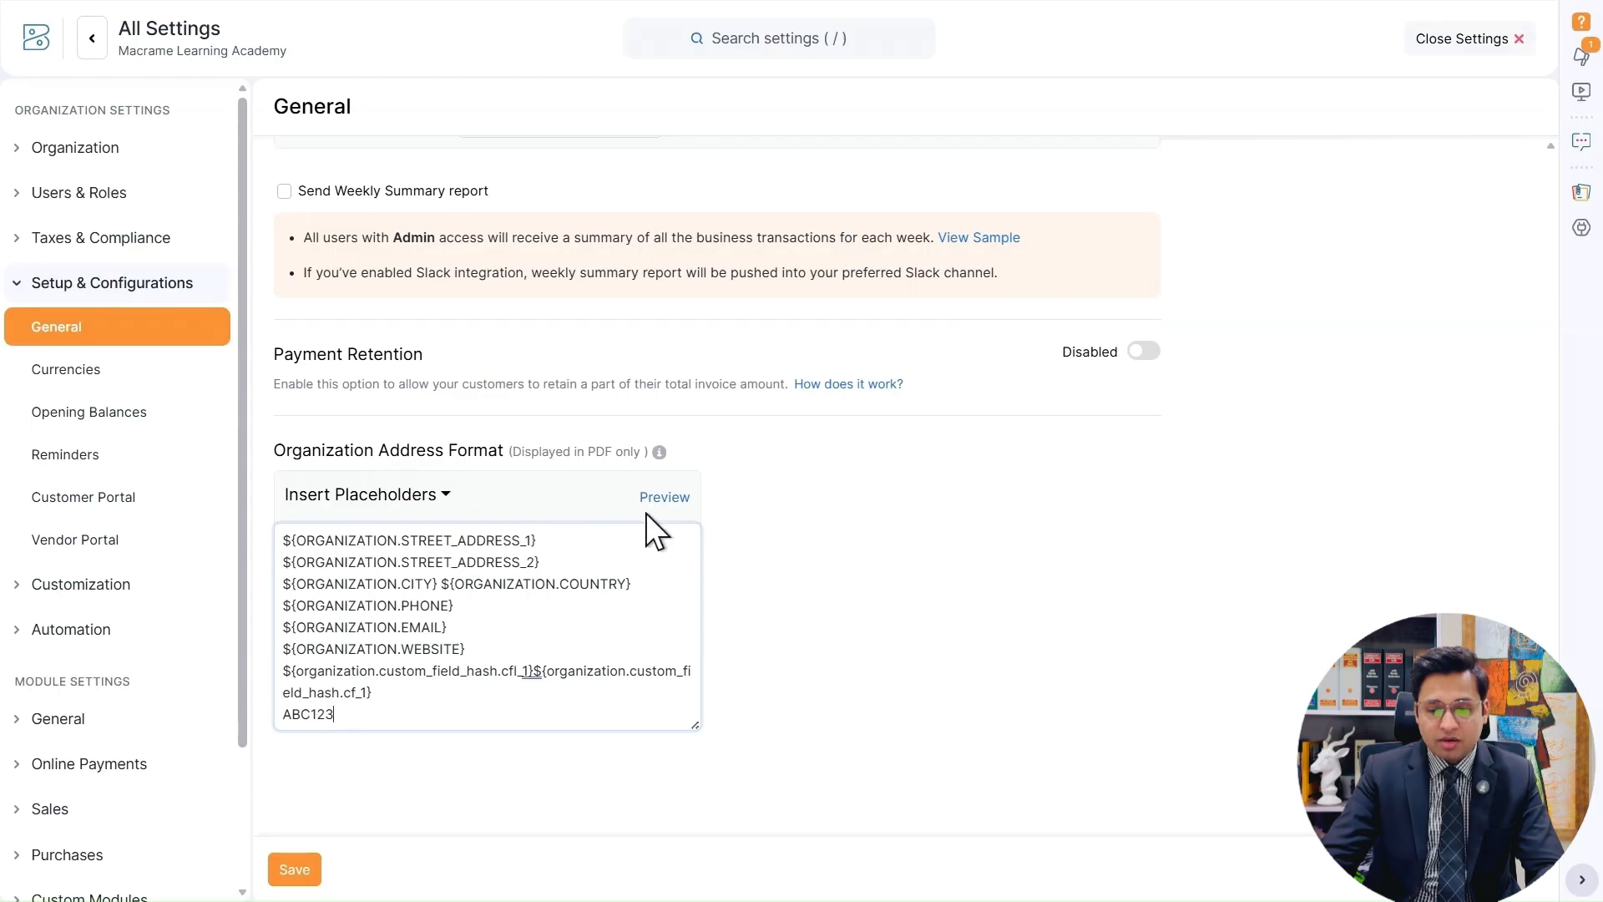
pyautogui.click(664, 499)
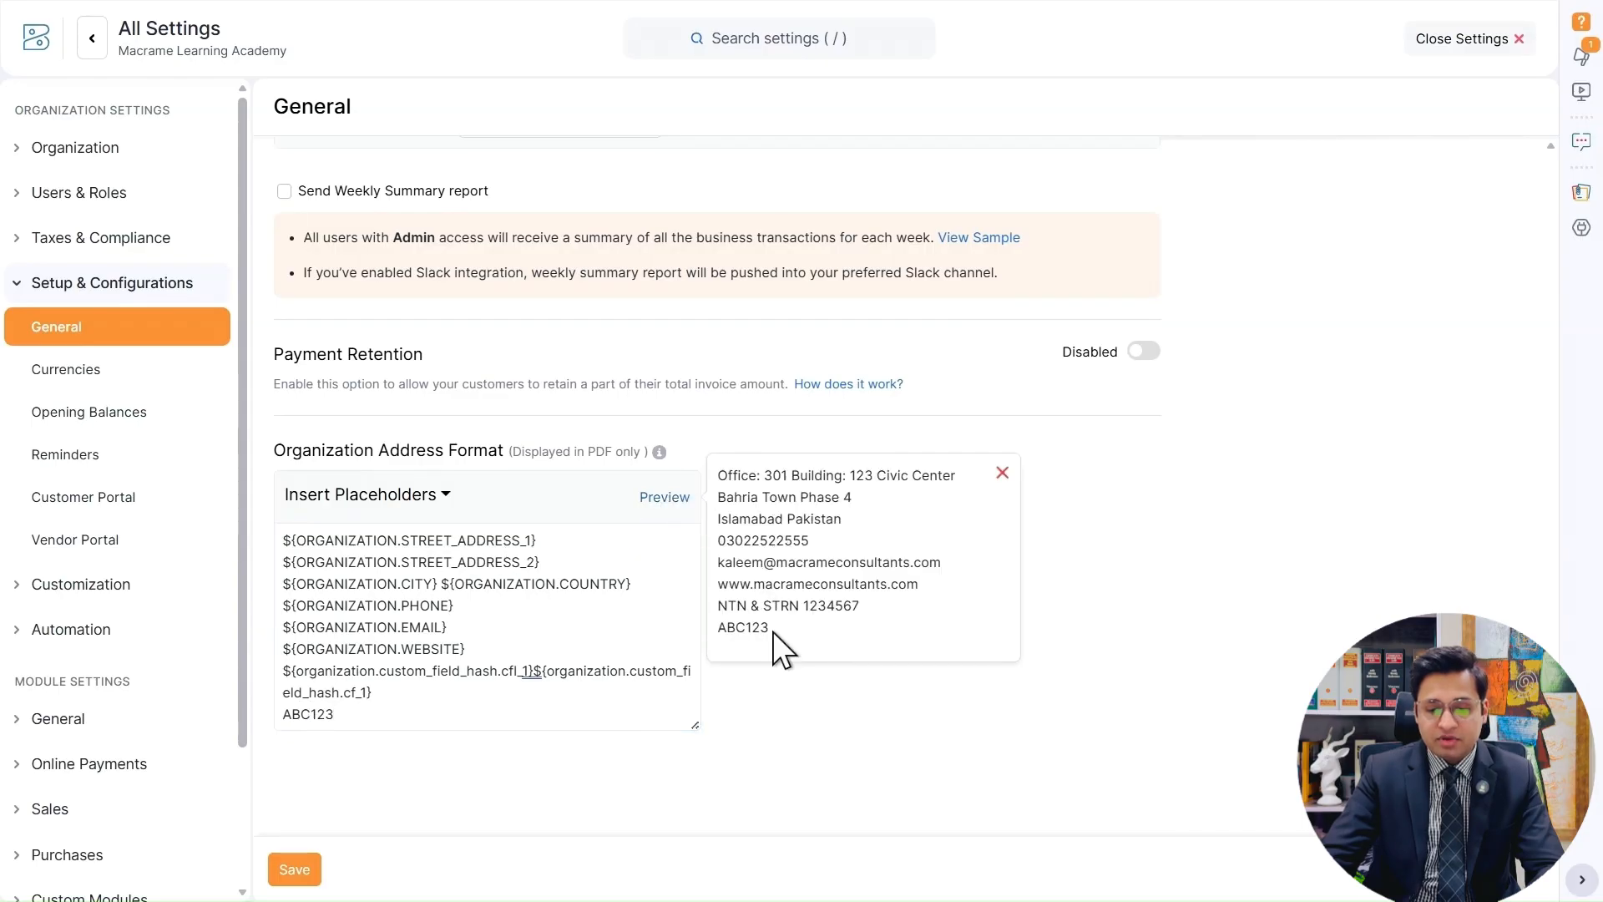
# Open the organization's Profile settings, discarding the unsaved changes to the address format.
pyautogui.doubleClick(726, 632)
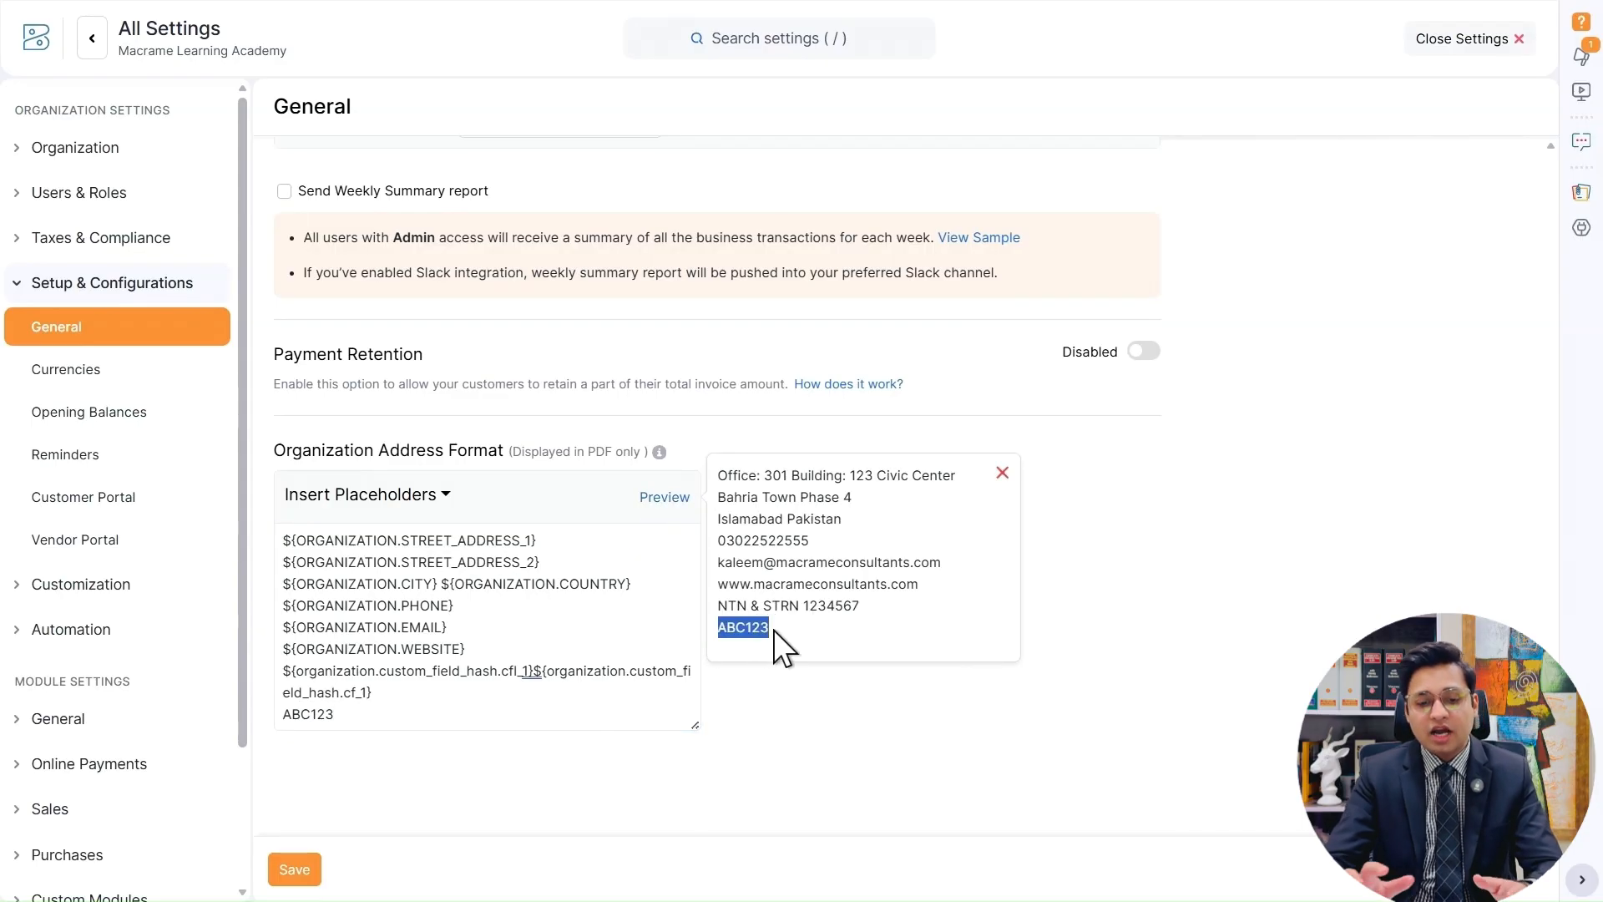
pyautogui.click(841, 634)
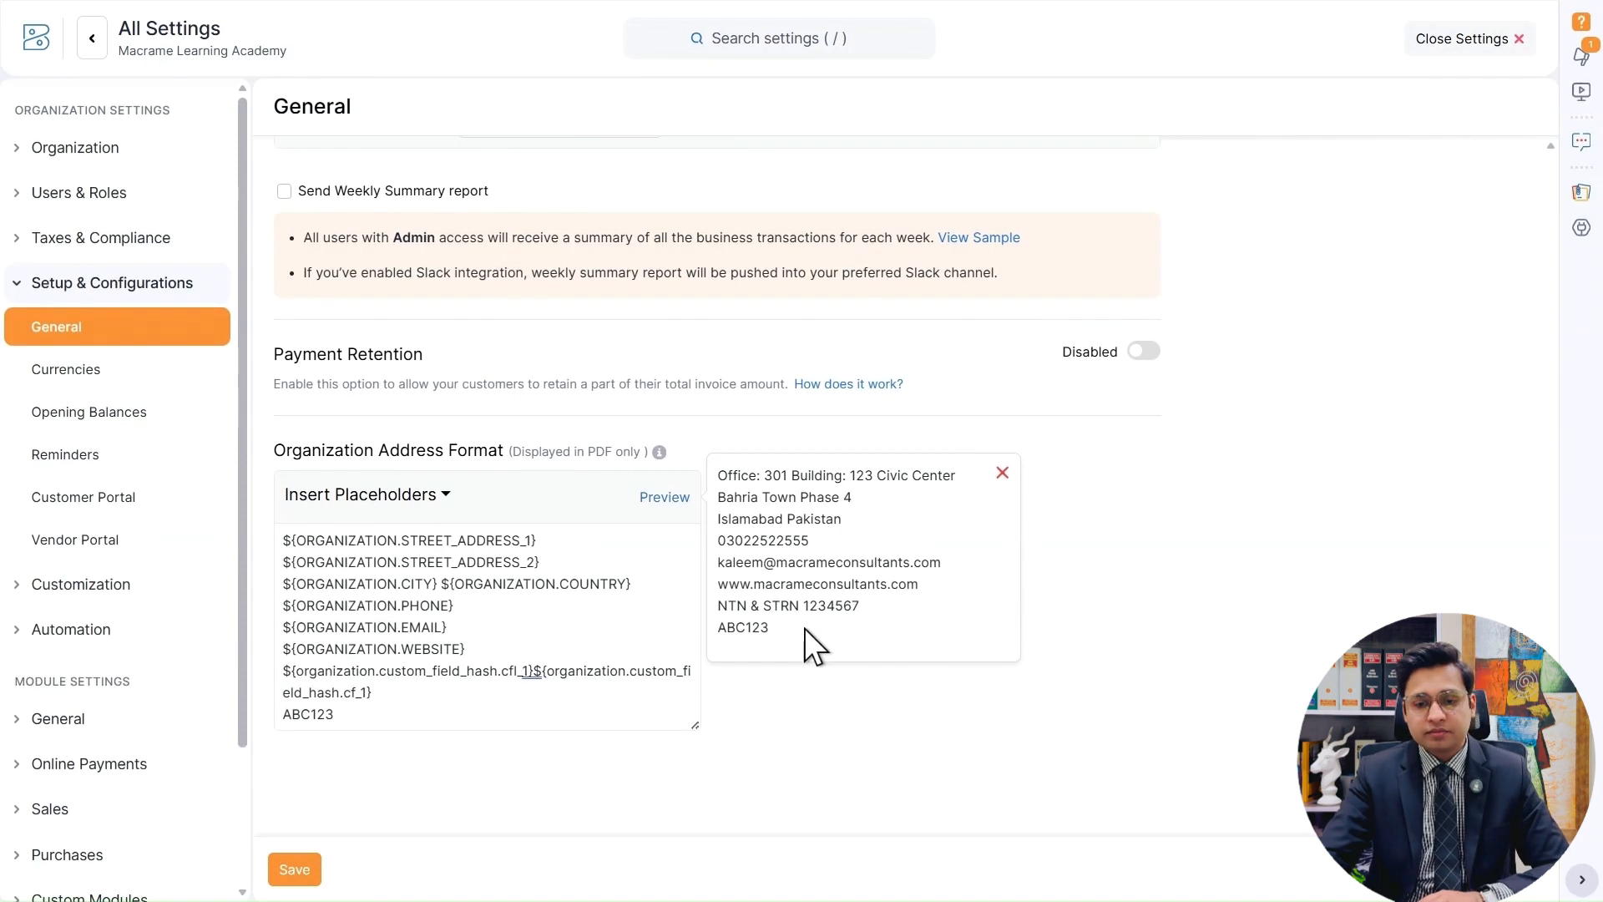
pyautogui.click(121, 150)
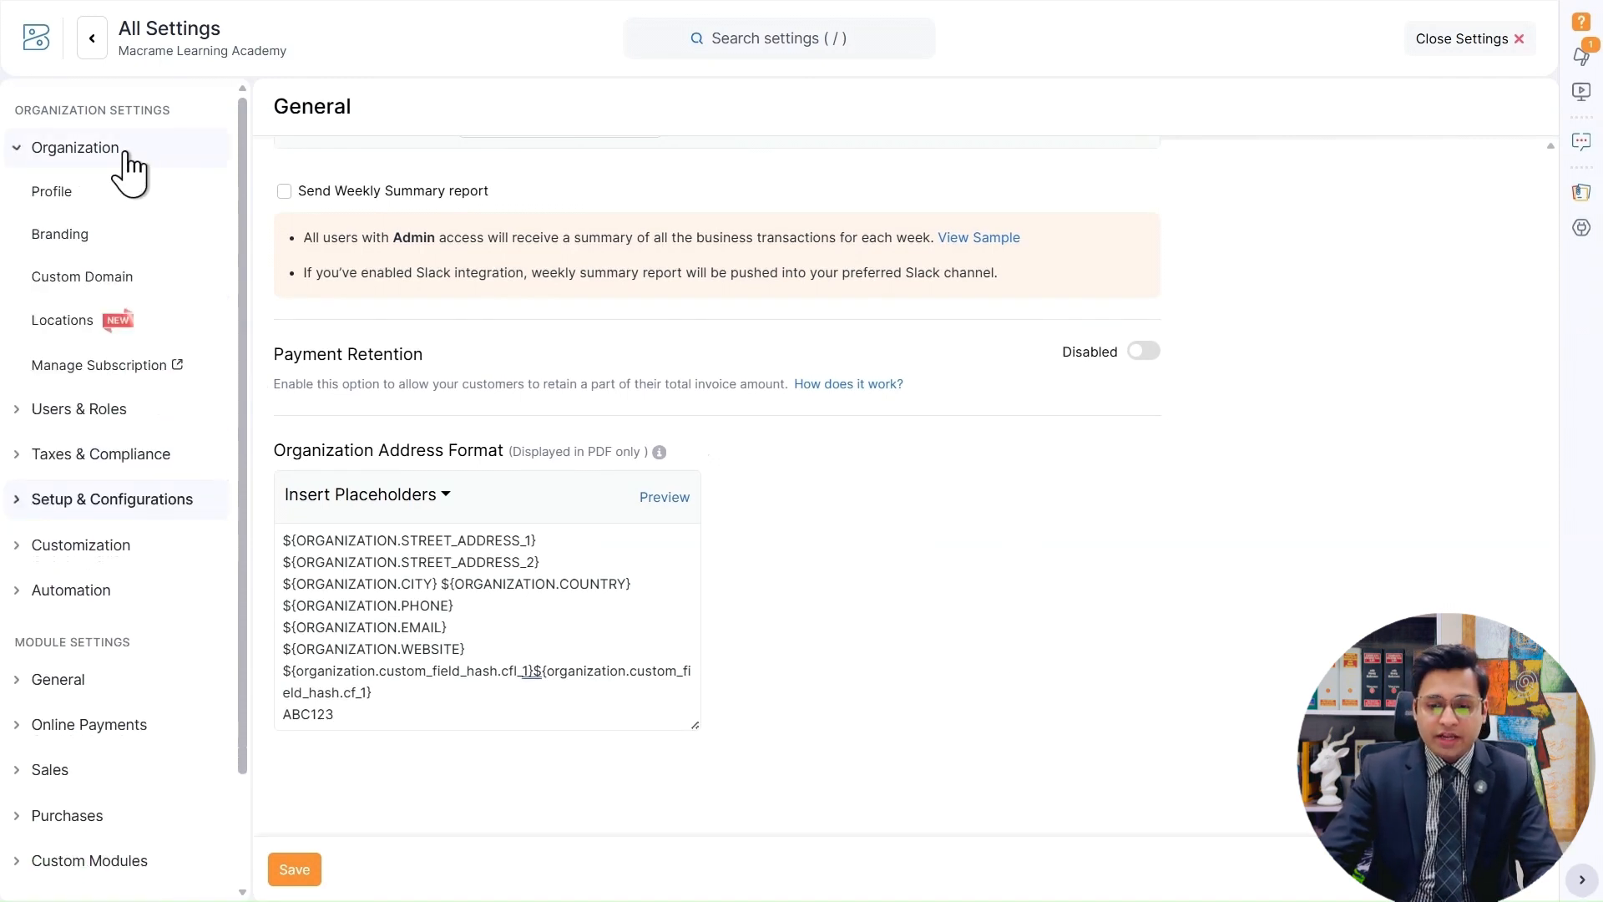
pyautogui.click(122, 191)
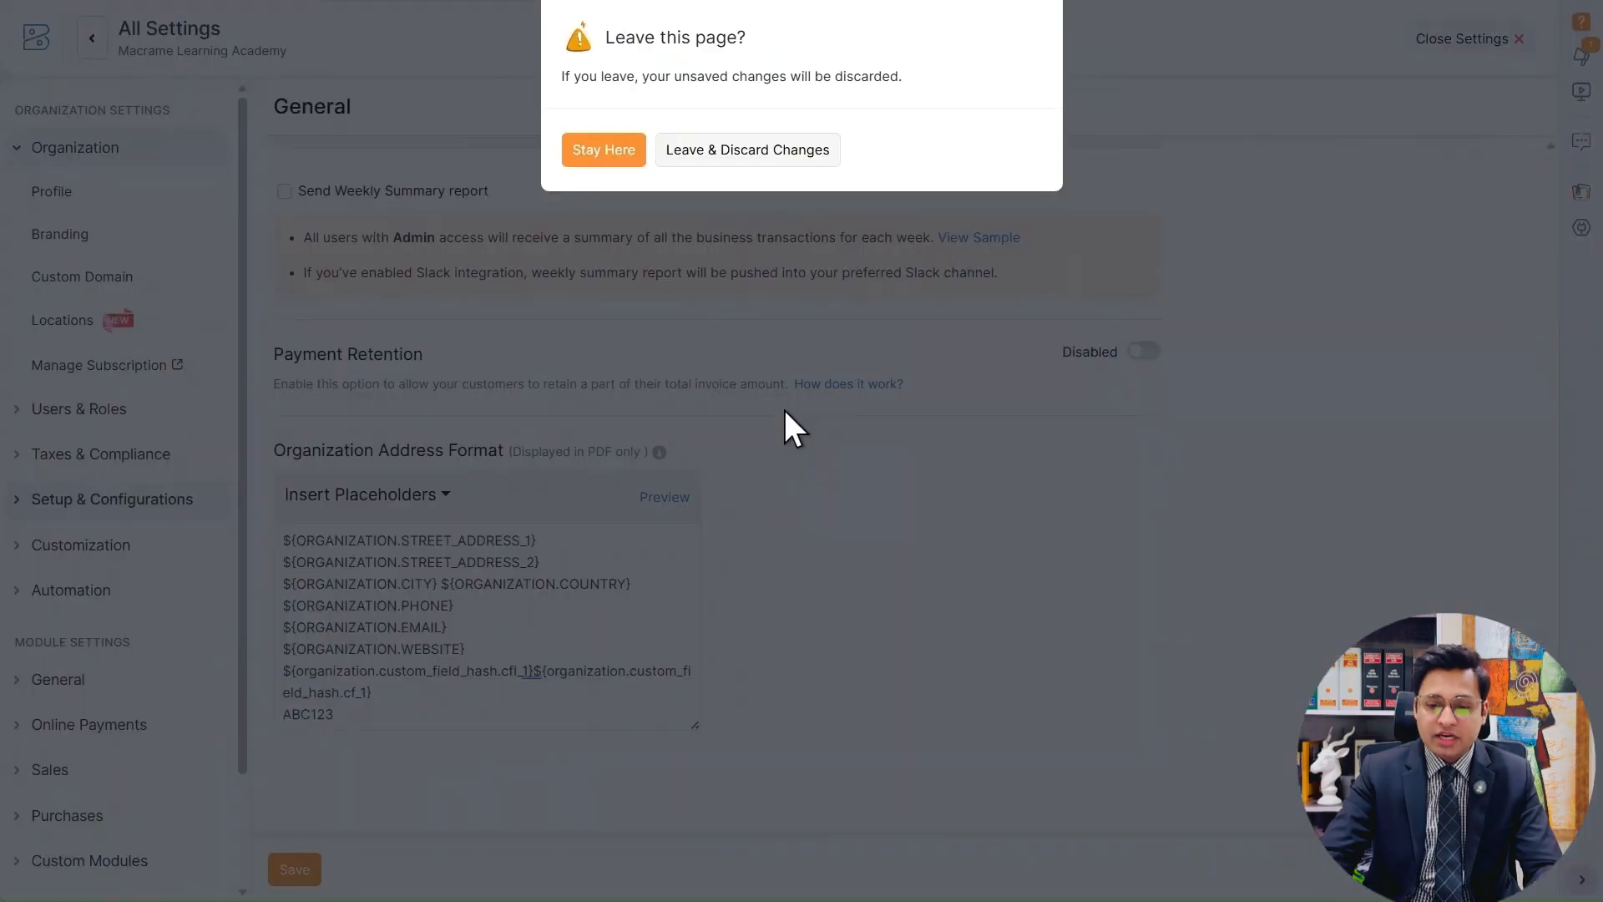
pyautogui.click(785, 157)
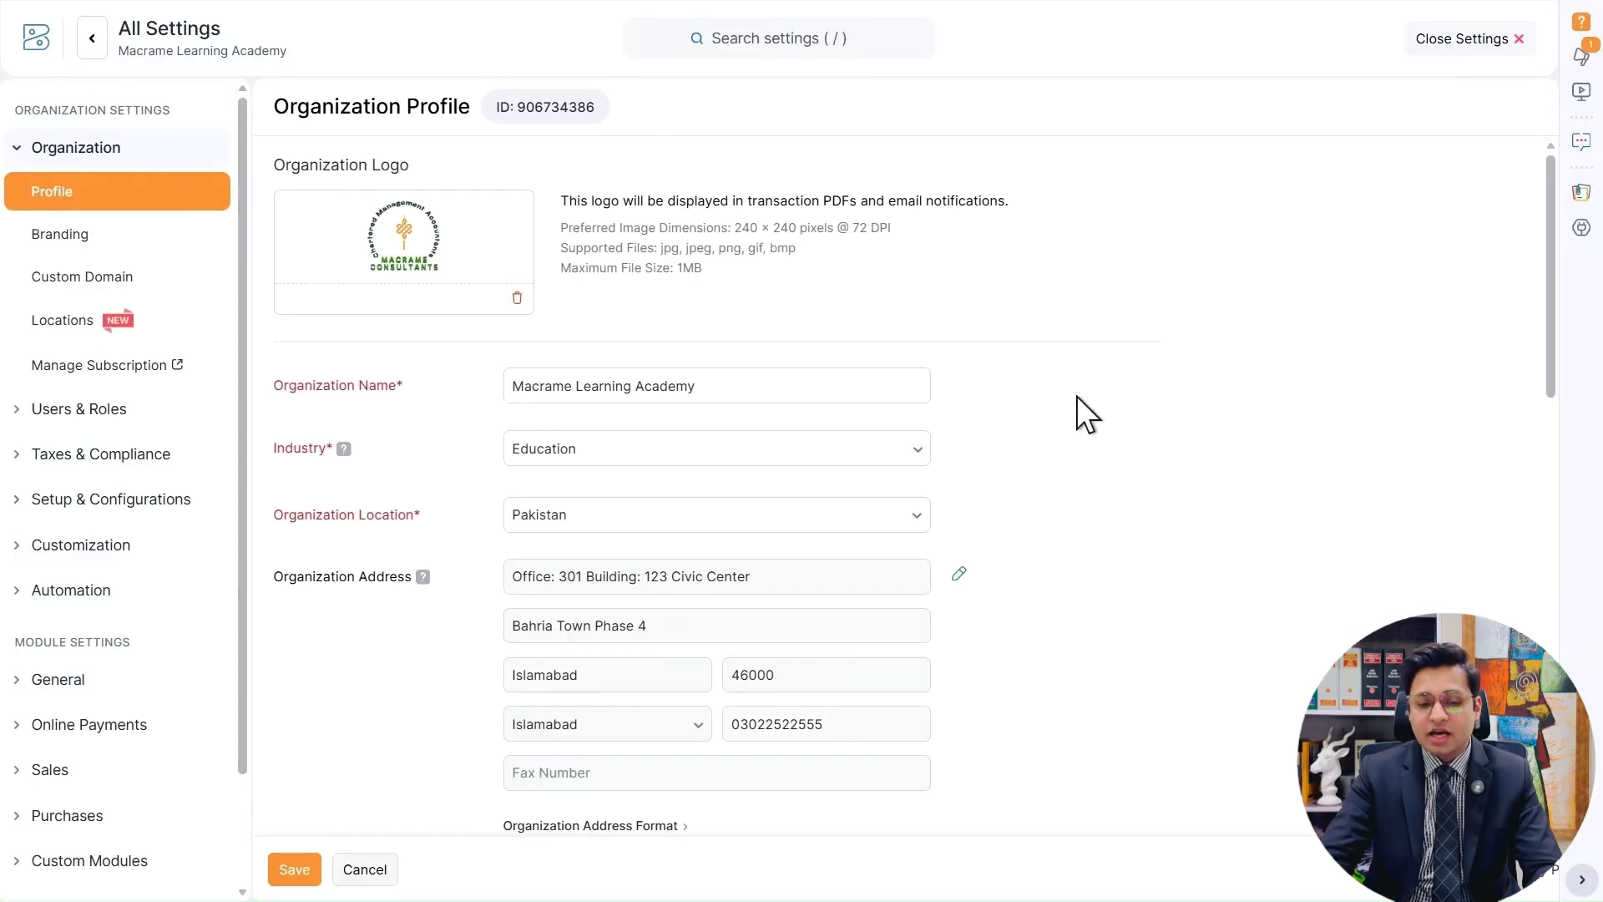
# Review the organization profile from the logo down to the additional fields and return to its beginning.
pyautogui.scroll(-8, 1076, 395)
pyautogui.scroll(-10, 1076, 395)
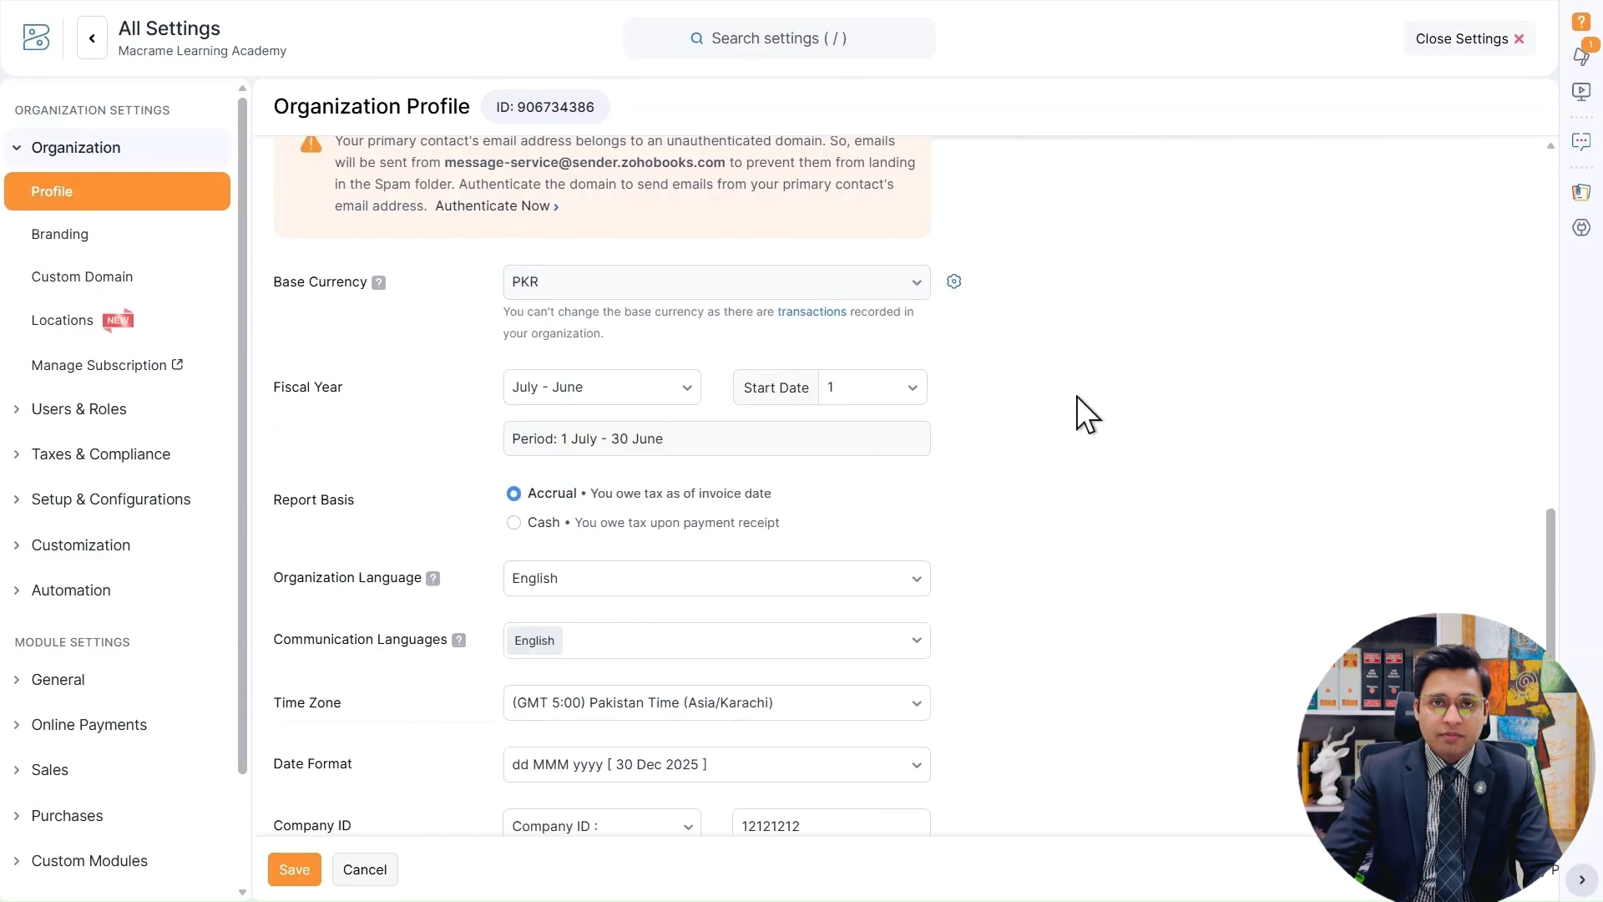
pyautogui.scroll(5, 1076, 396)
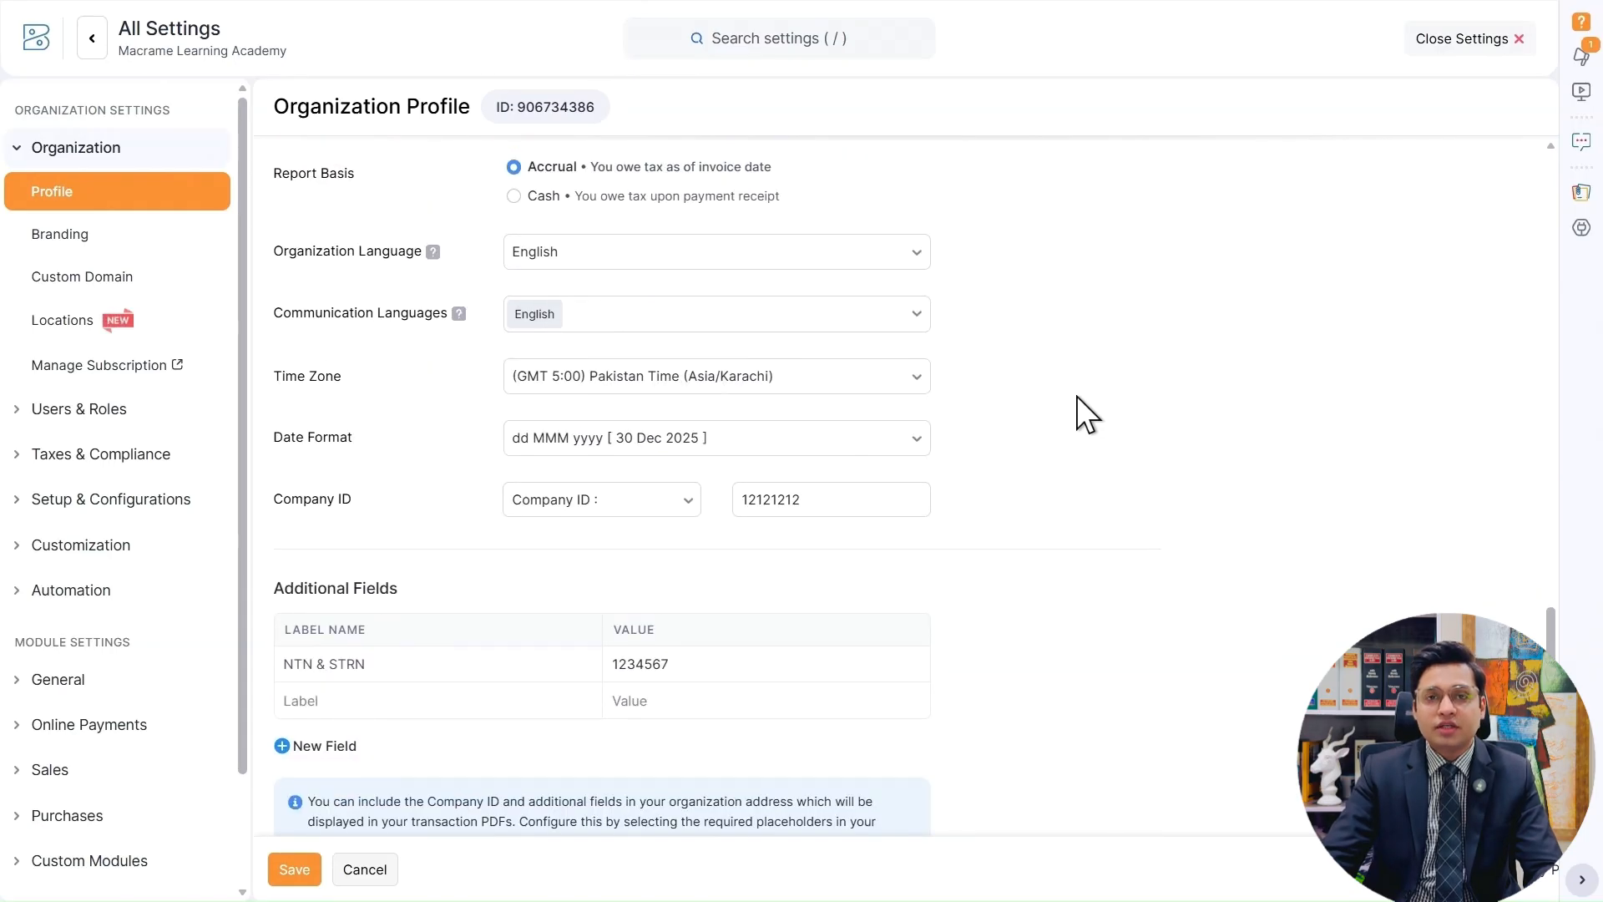
pyautogui.scroll(8, 1076, 396)
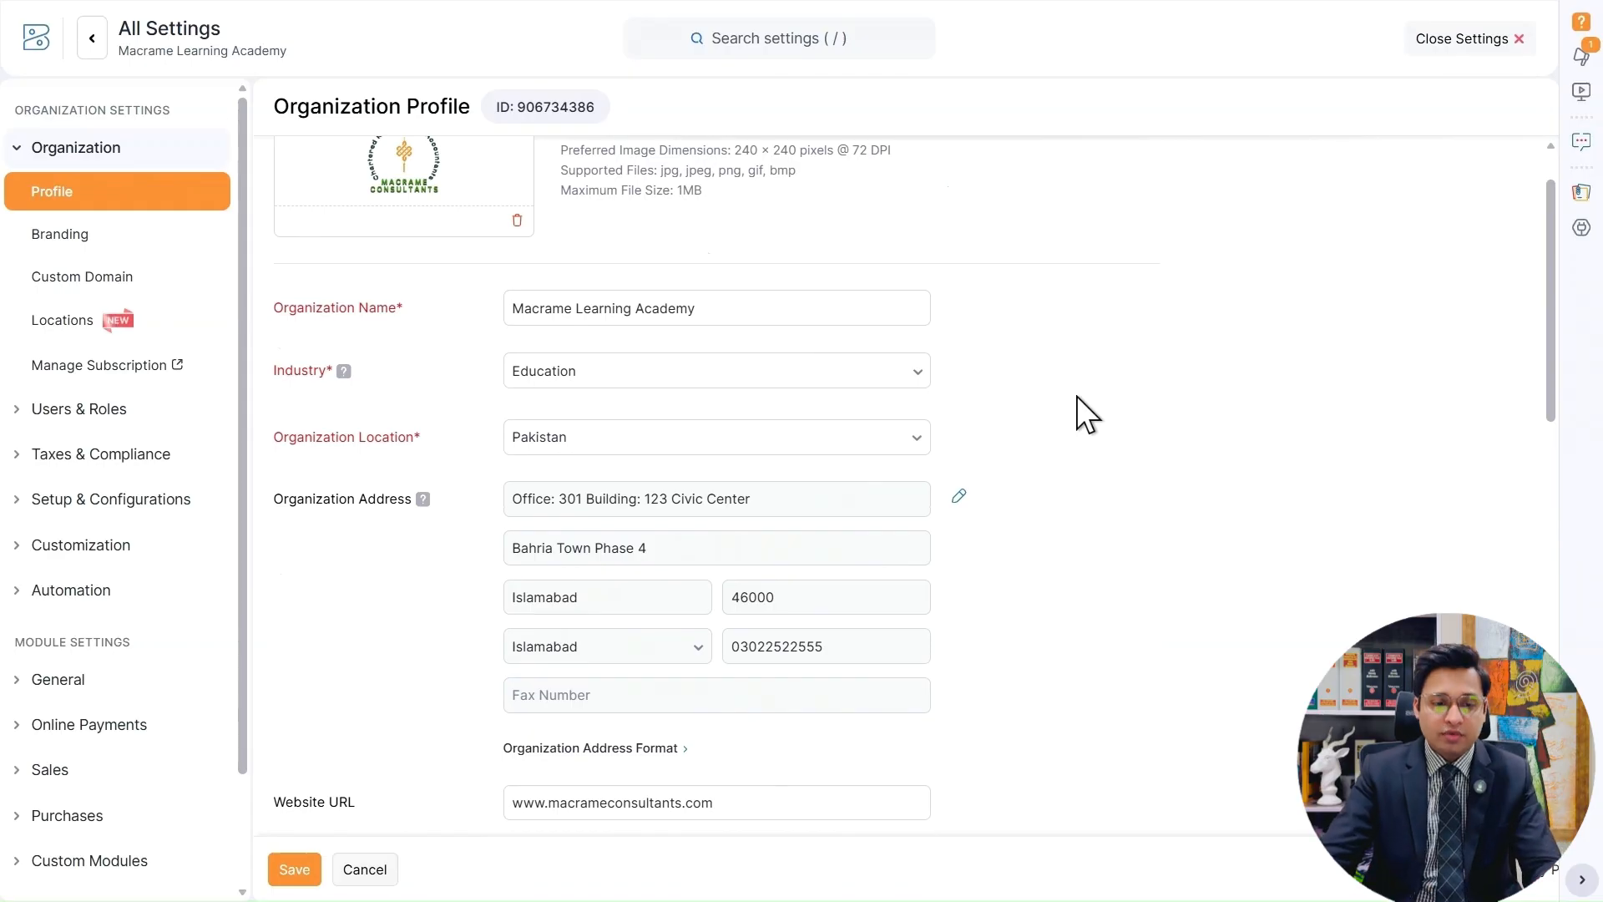
pyautogui.scroll(1, 915, 387)
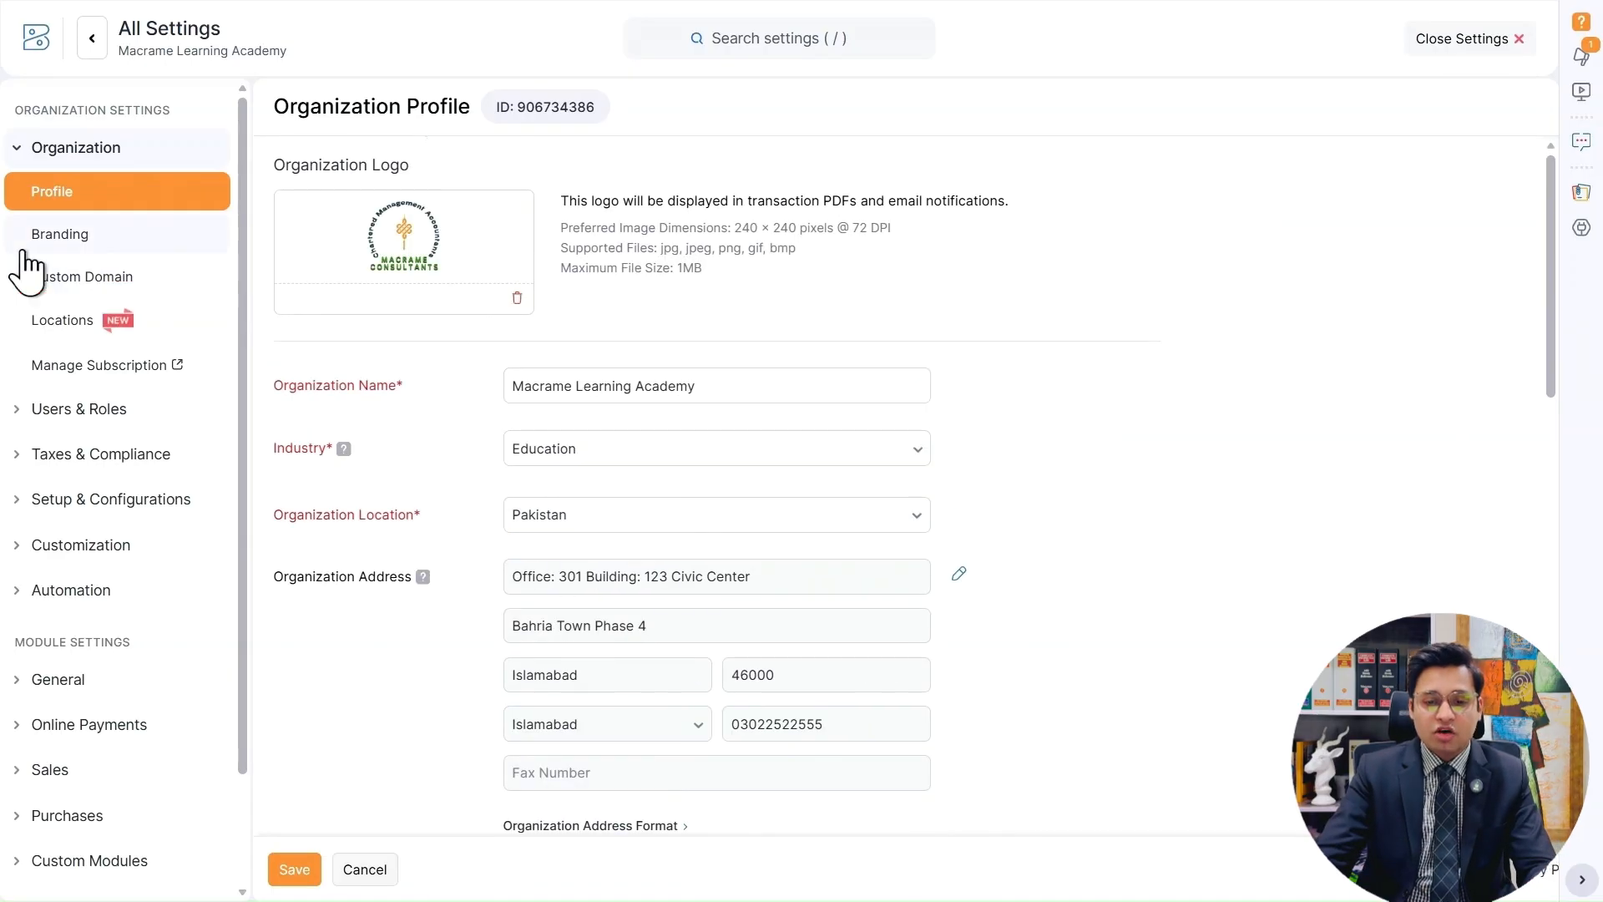
# Open the Branding settings, try the Dark Pane and the Green and Red accents, and return to Light Pane with the Yellow accent.
pyautogui.click(93, 241)
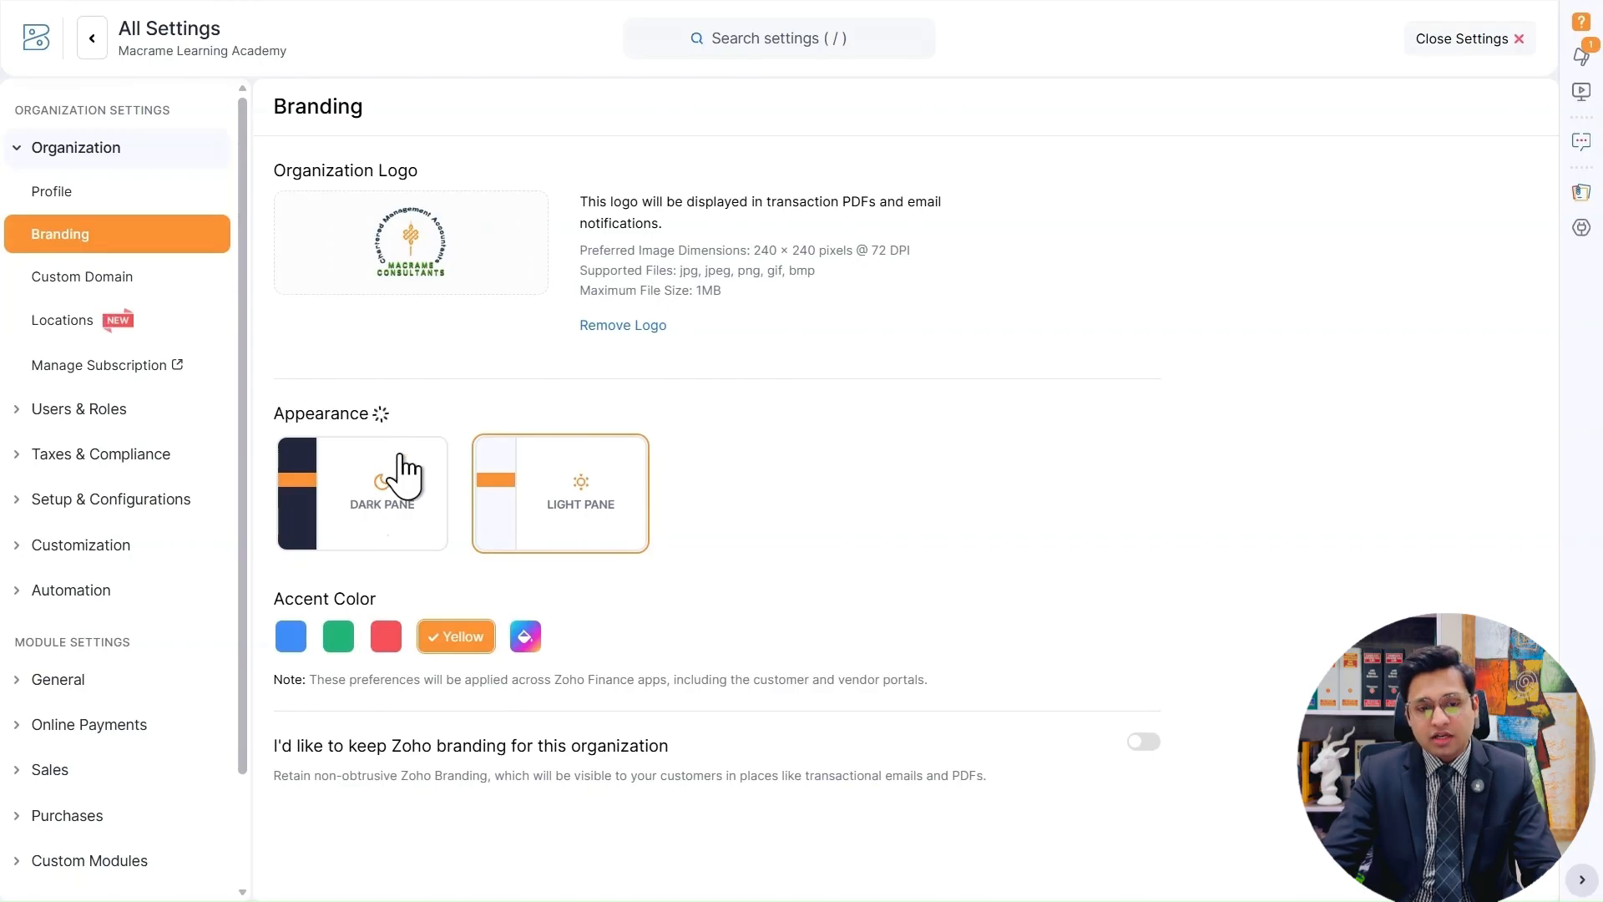
pyautogui.click(411, 466)
pyautogui.click(535, 496)
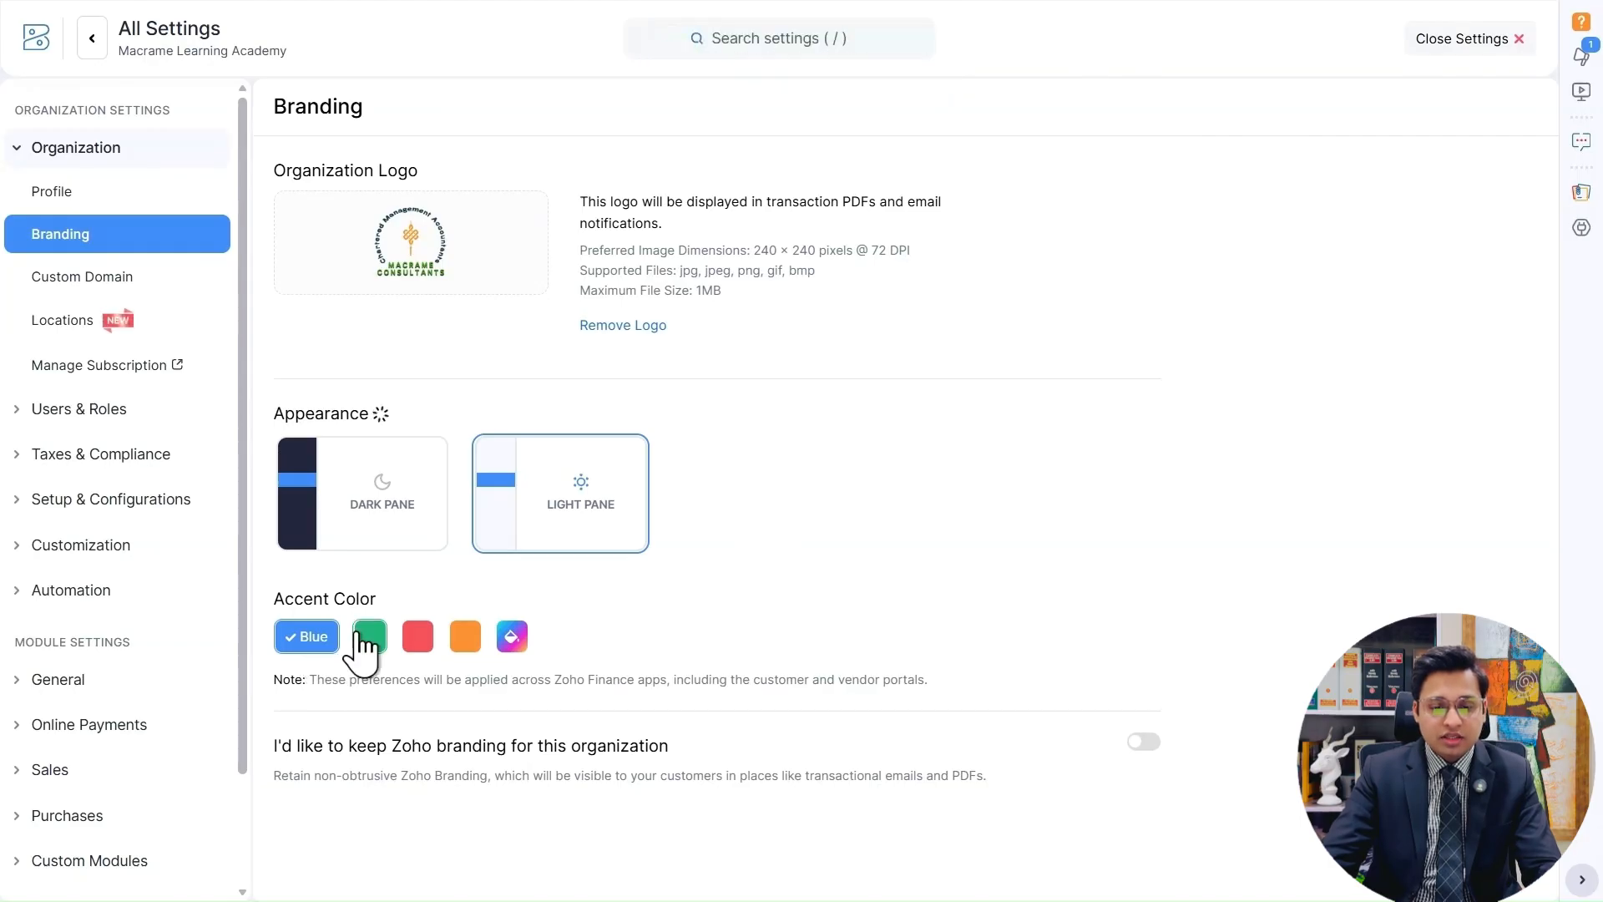
pyautogui.click(429, 639)
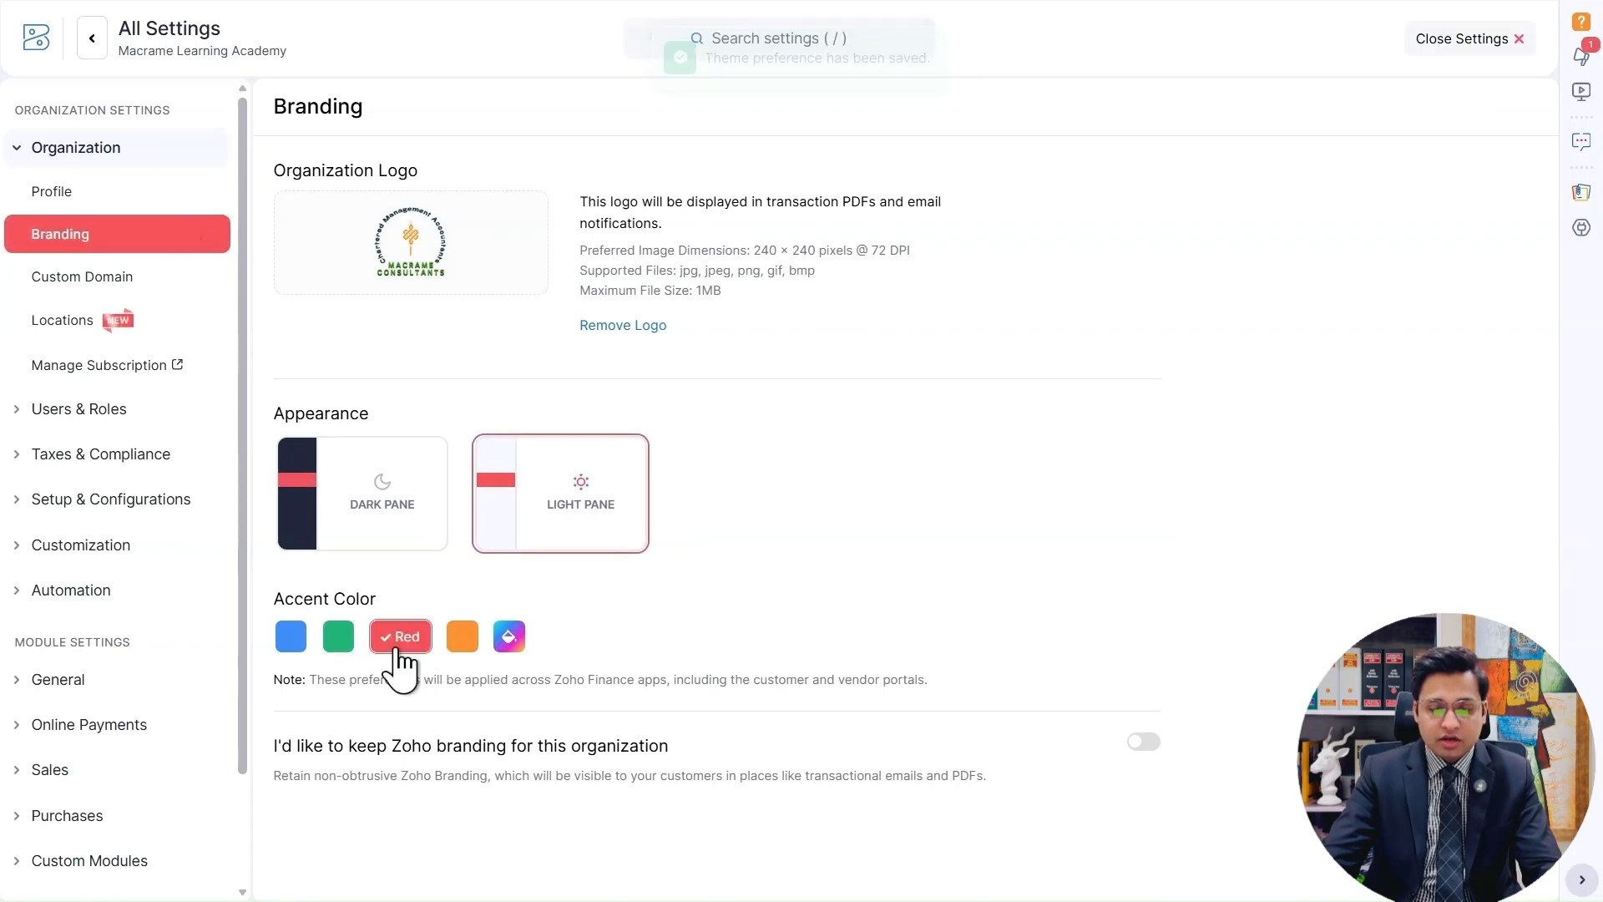
pyautogui.click(463, 639)
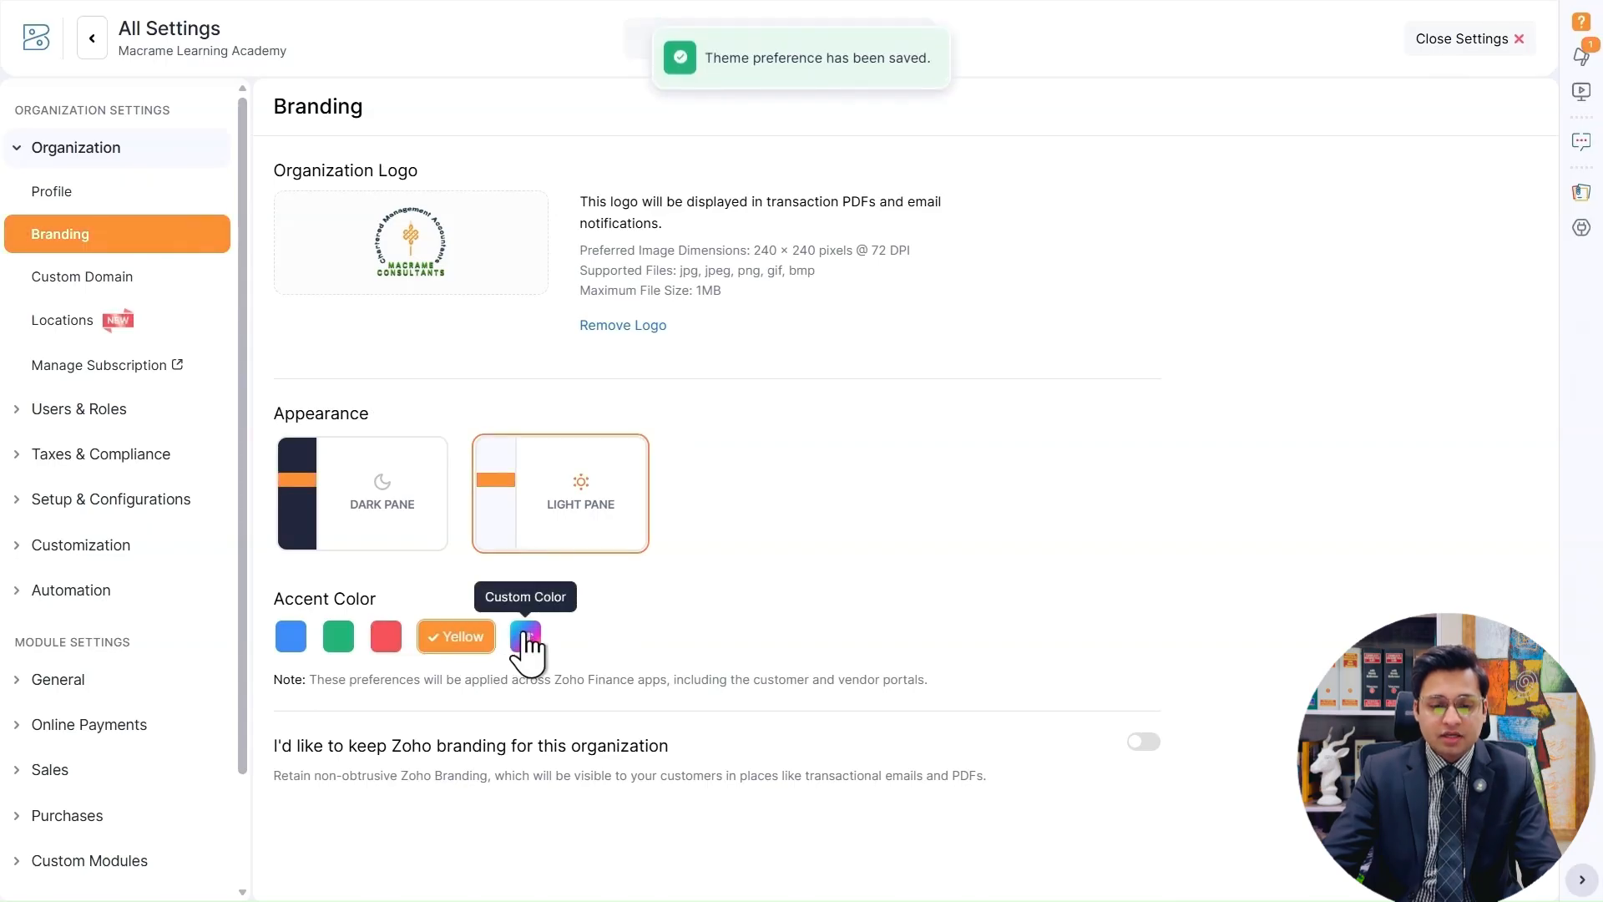
# Examine the custom accent color options, including the swatches and the hex code field, and close them without applying a color.
pyautogui.click(525, 637)
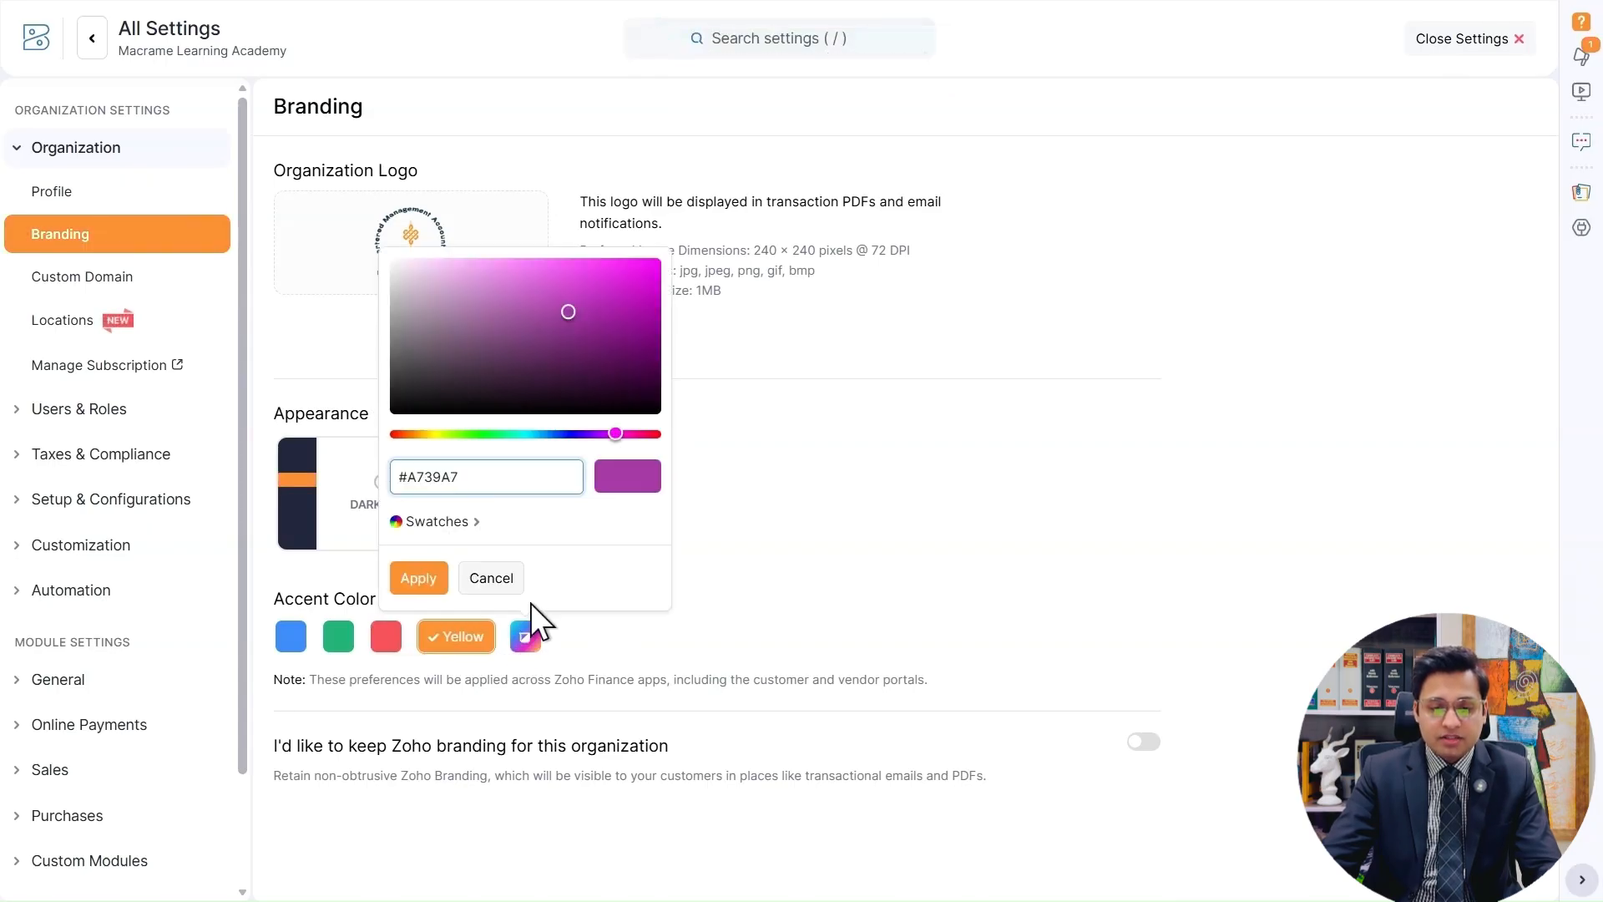
pyautogui.click(454, 524)
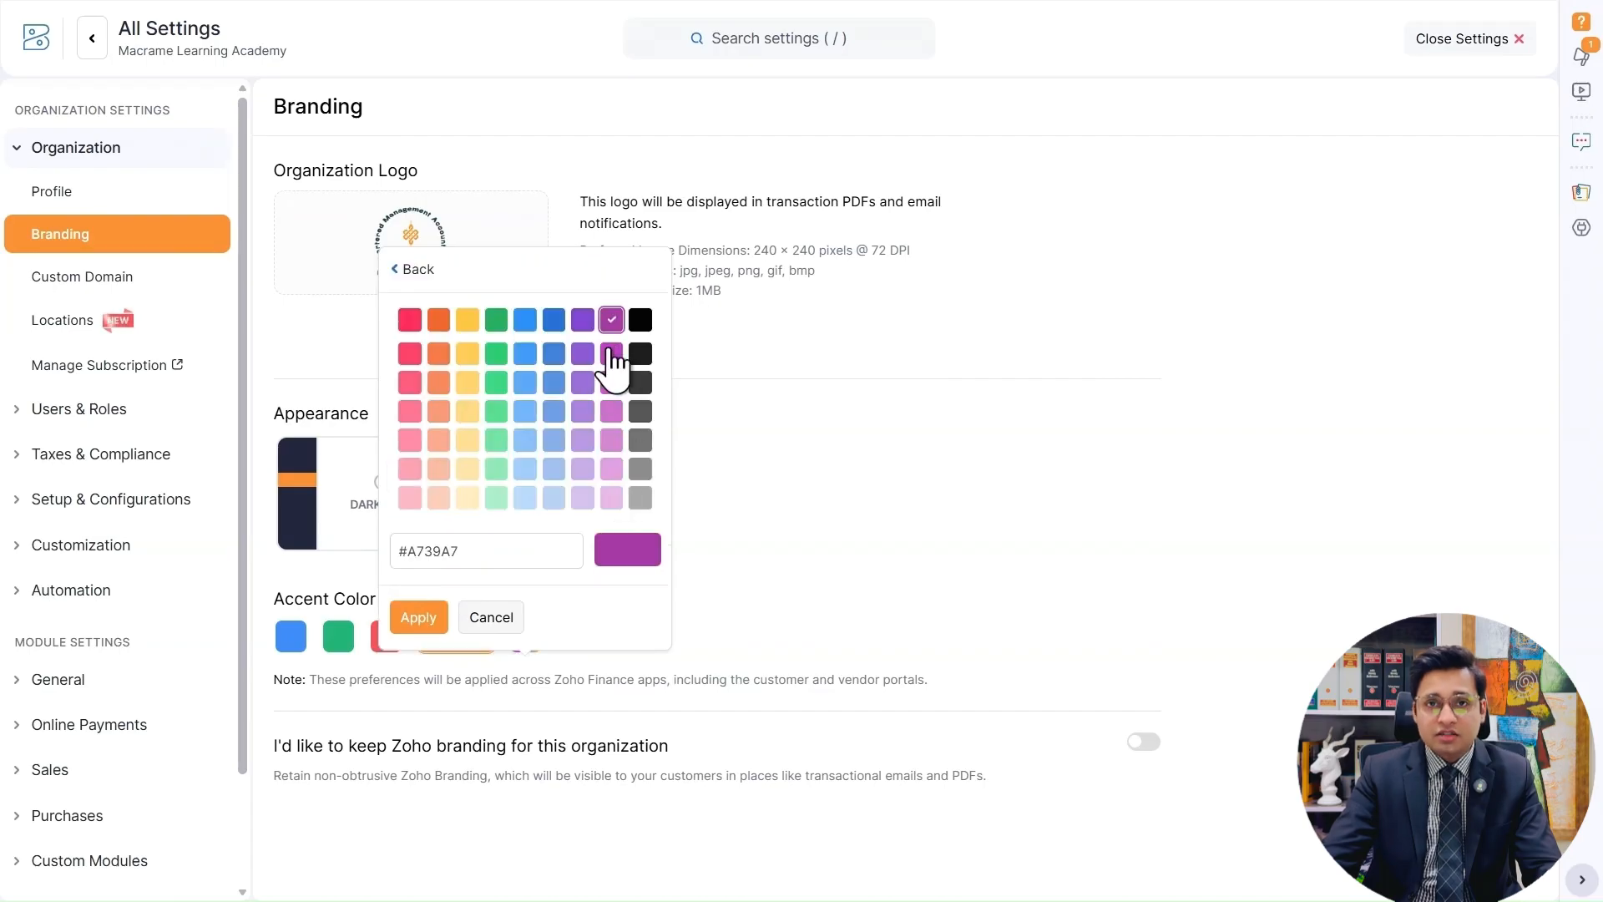
pyautogui.click(496, 549)
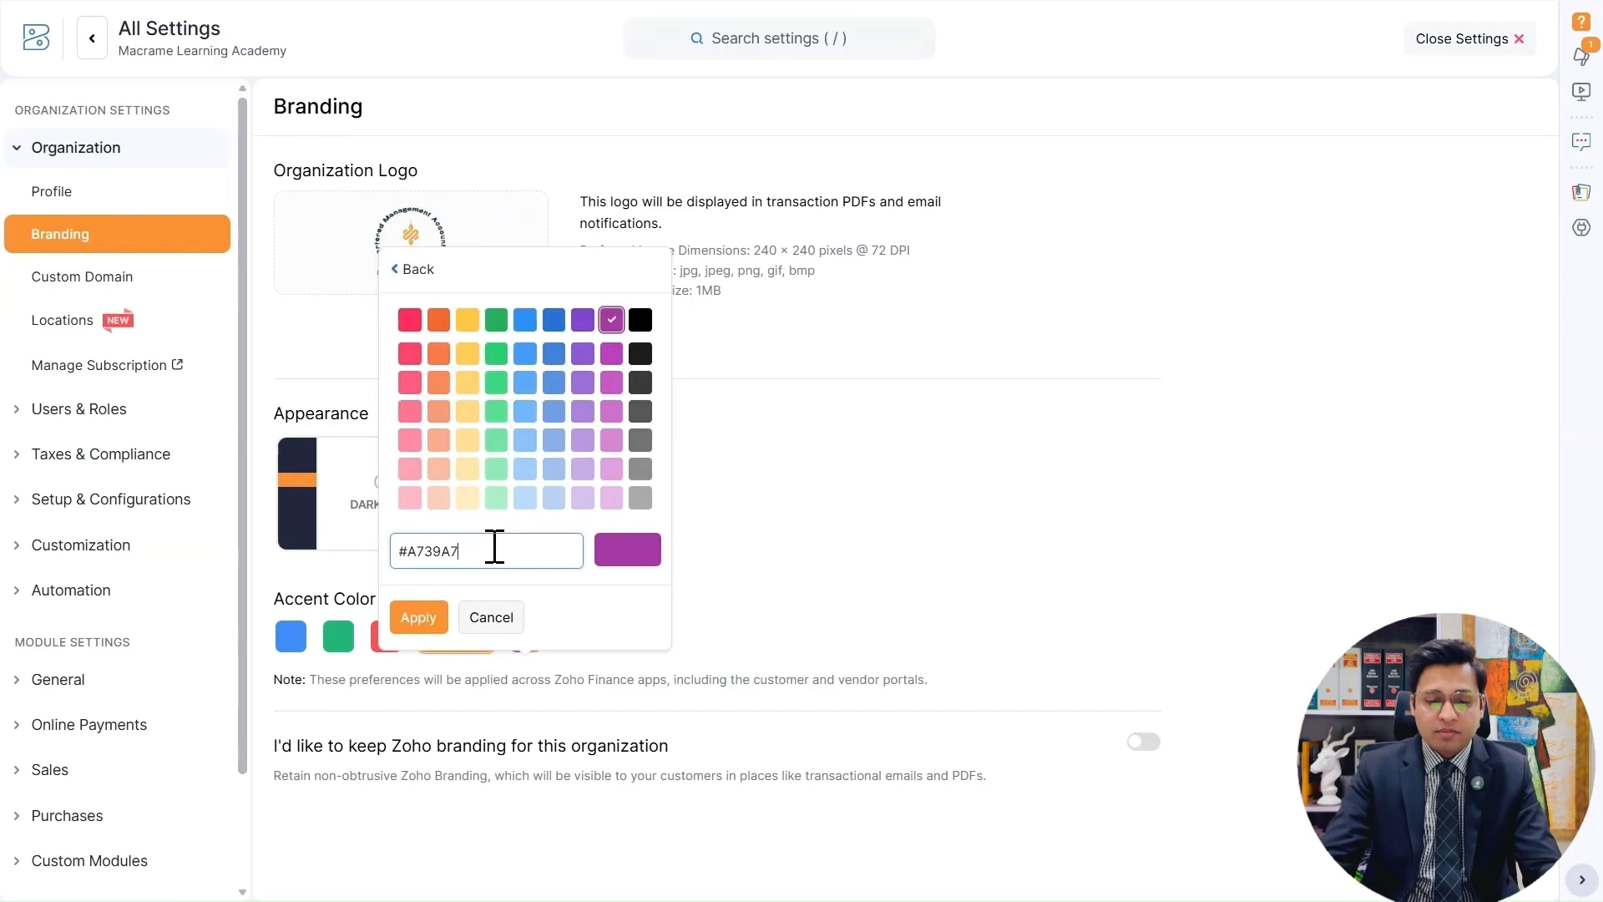
pyautogui.moveTo(492, 549); pyautogui.dragTo(404, 555)
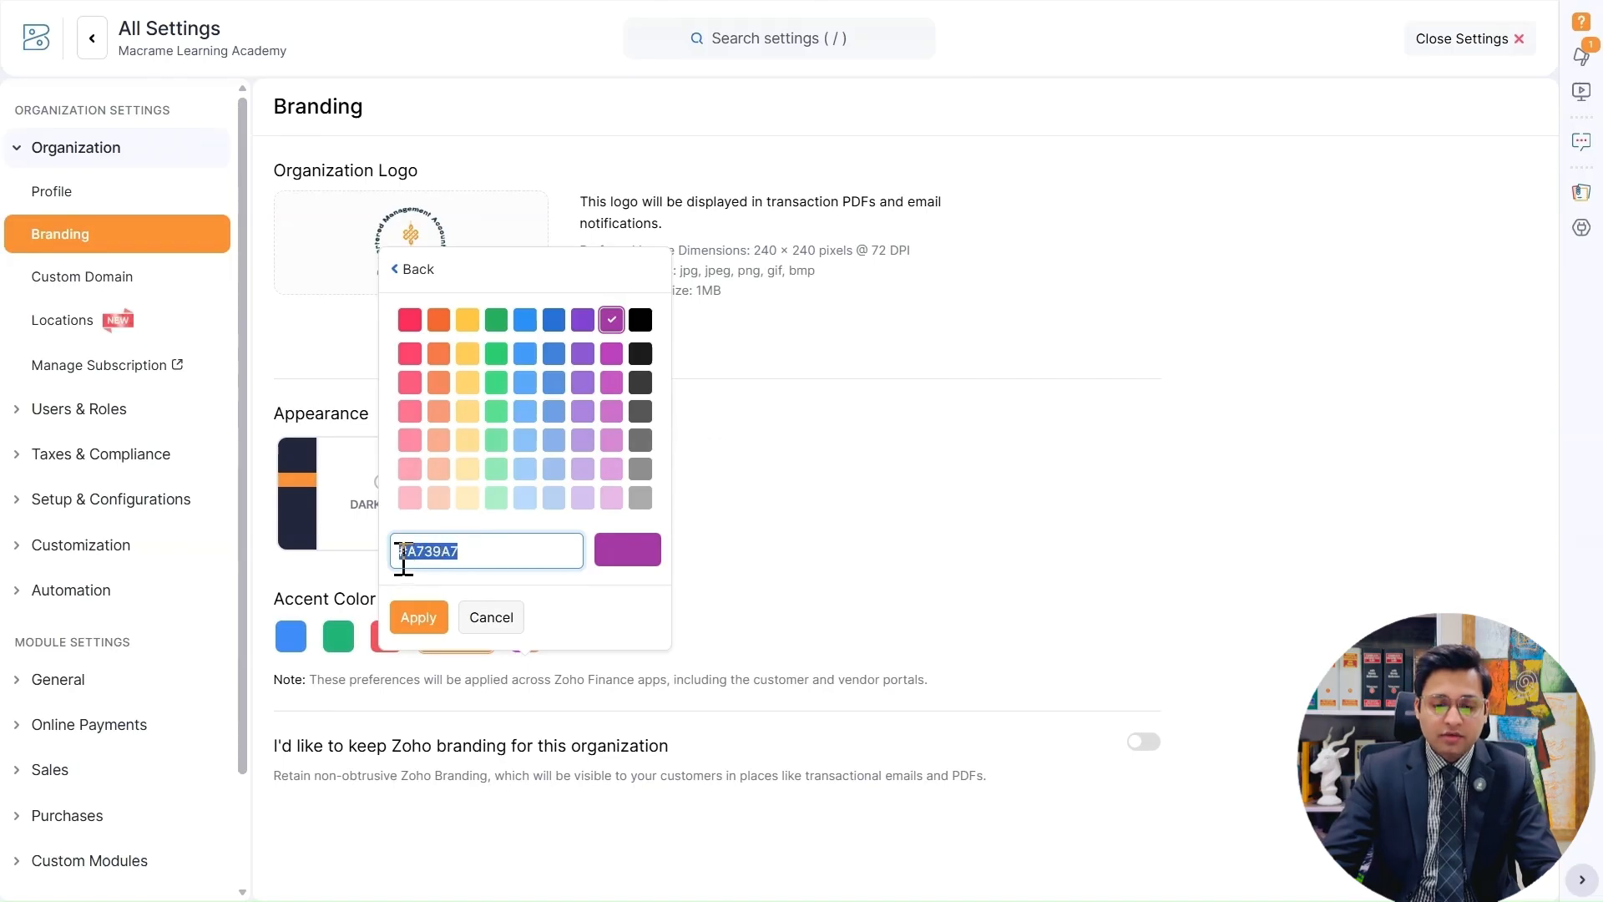
pyautogui.click(847, 514)
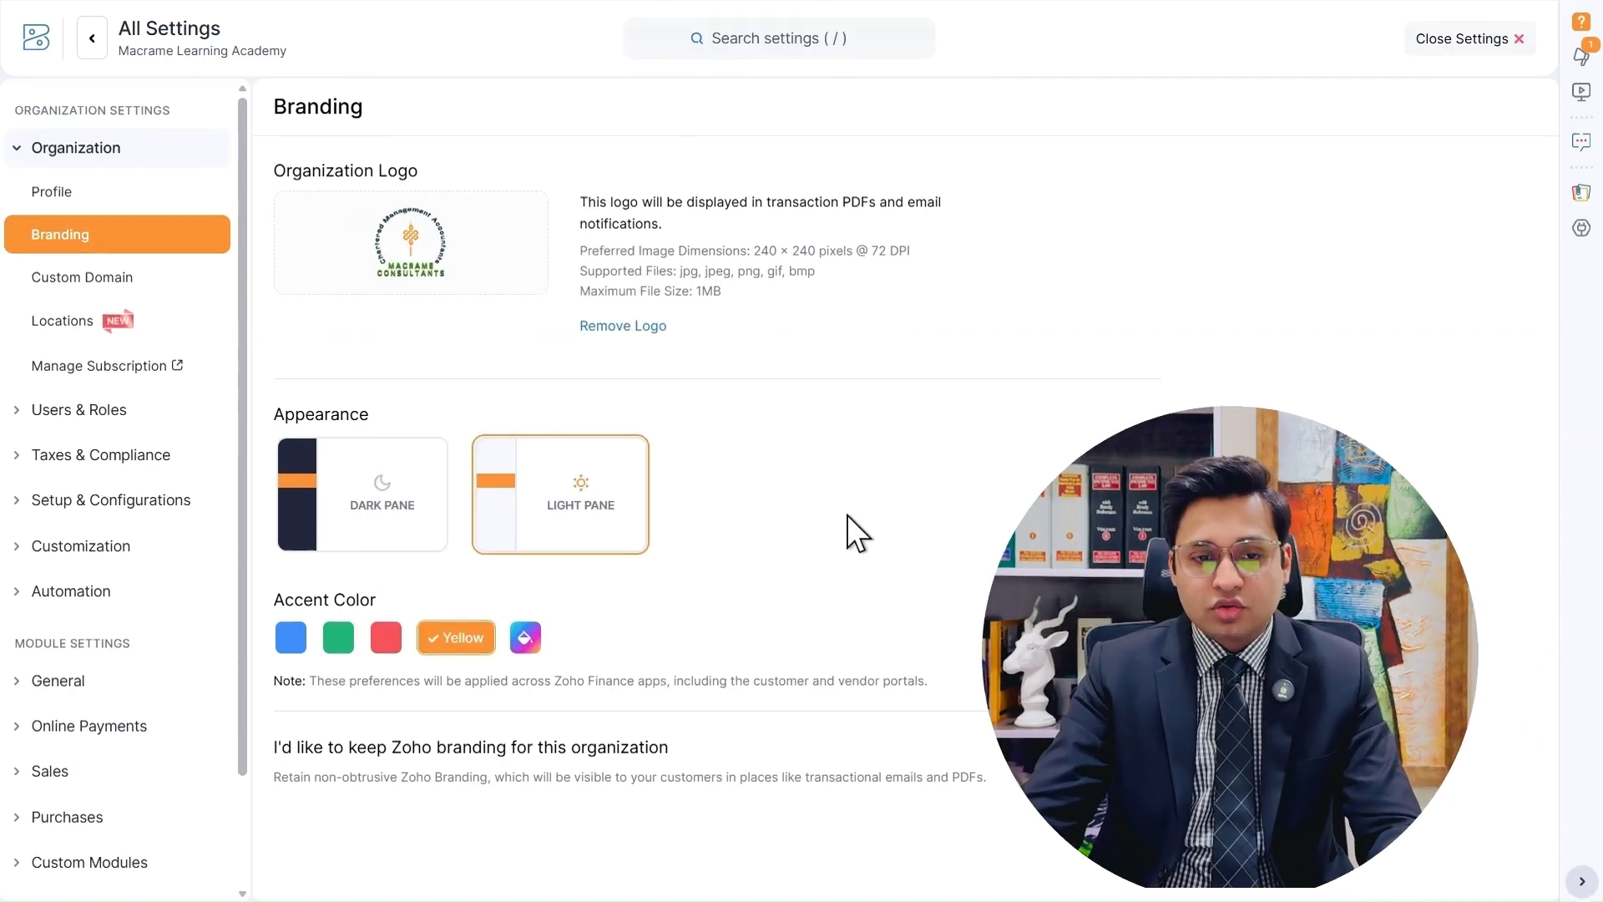